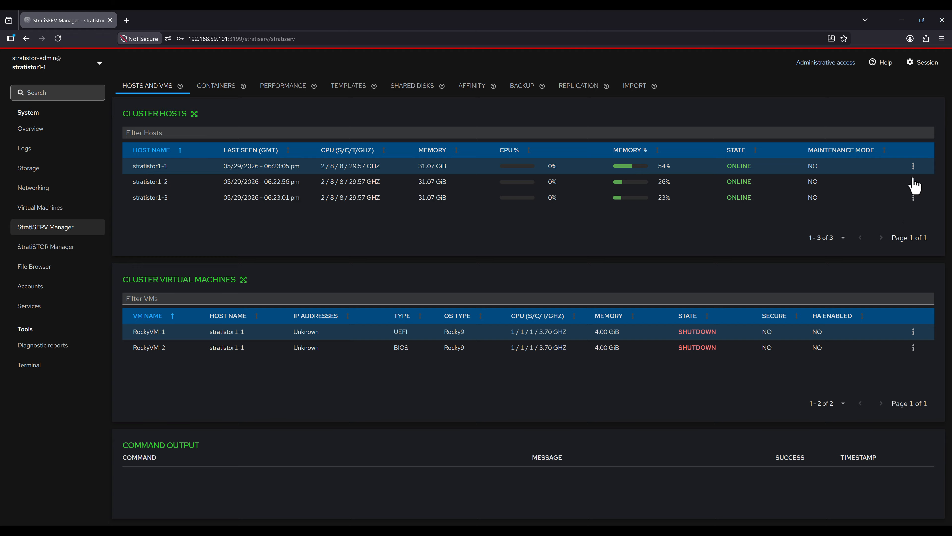
Step: Look over host stratistor1-1's networking and GPU acceleration settings
click(913, 166)
click(880, 187)
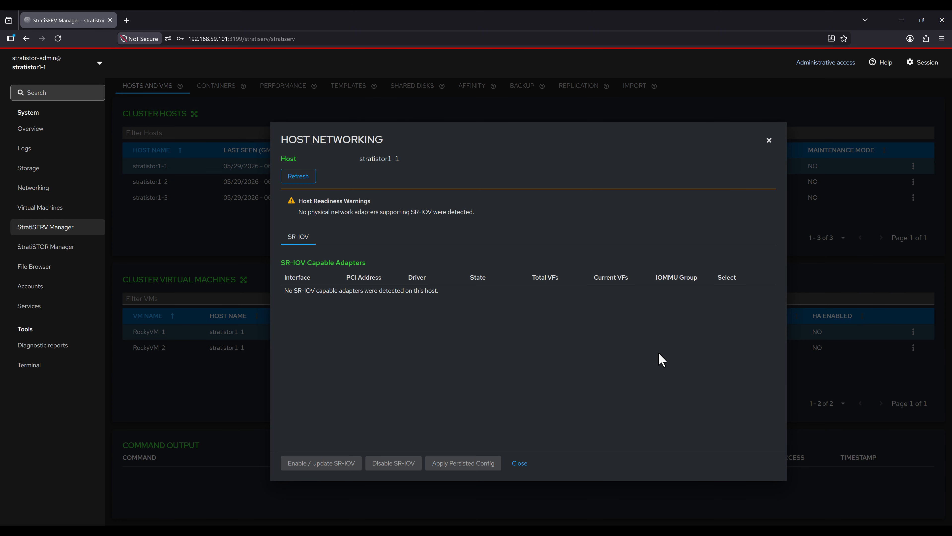
click(519, 464)
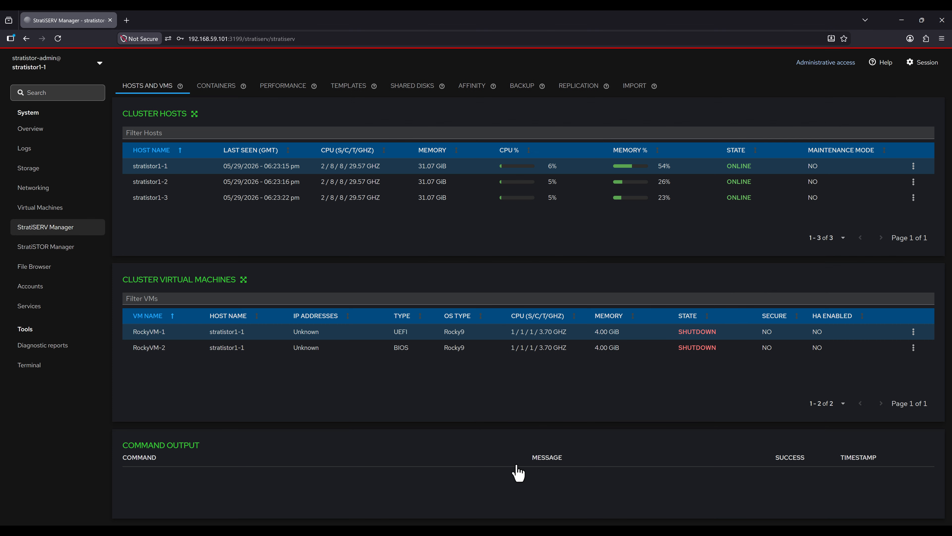
click(915, 173)
click(890, 209)
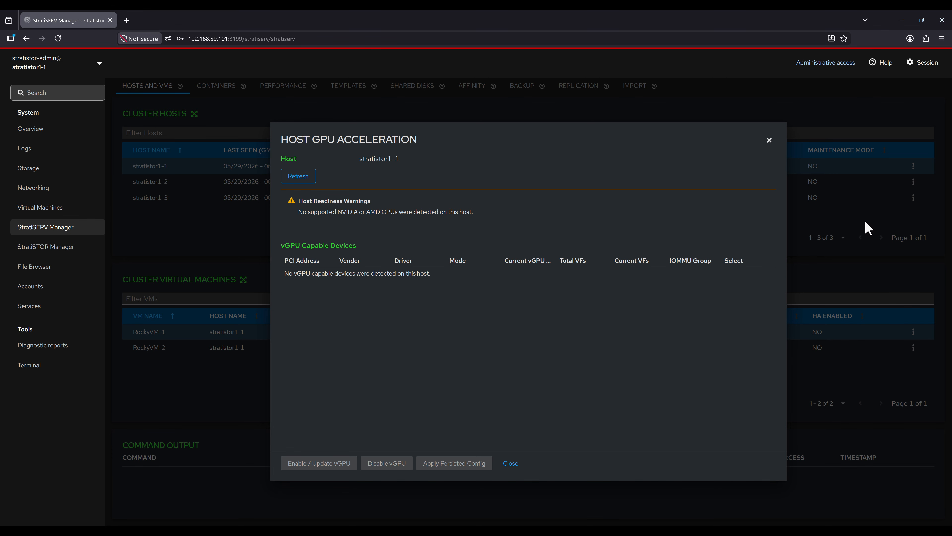
click(508, 467)
Step: Start maintenance mode for stratistor1-1 but decline it, keeping the host in service
click(915, 174)
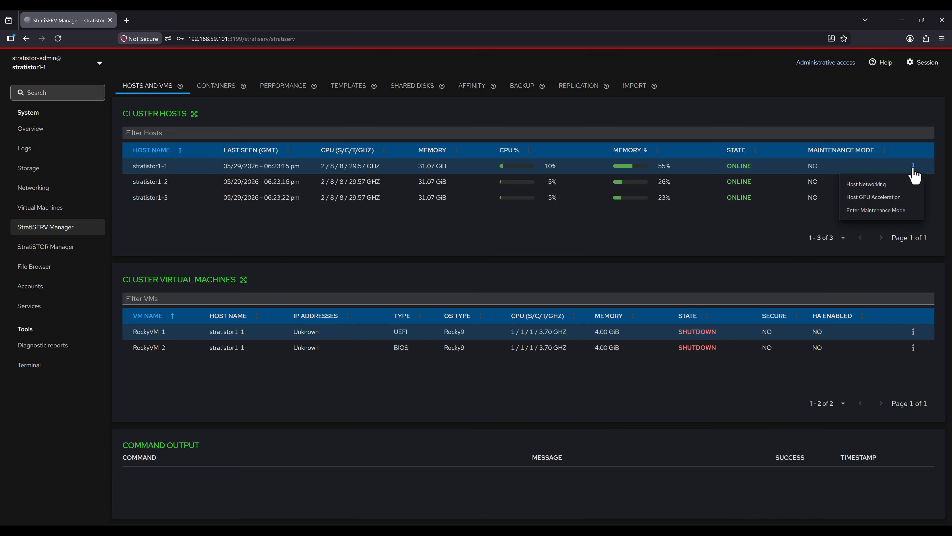
click(885, 211)
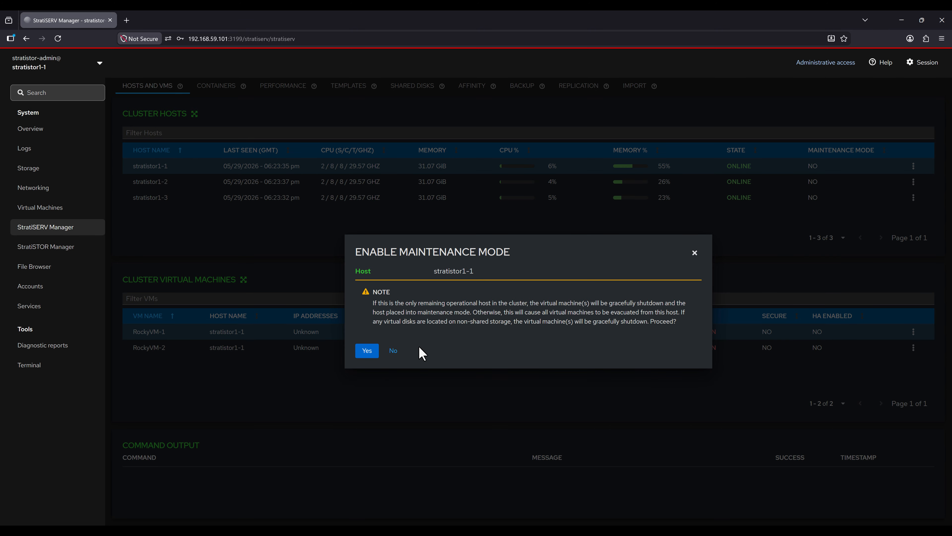
click(394, 351)
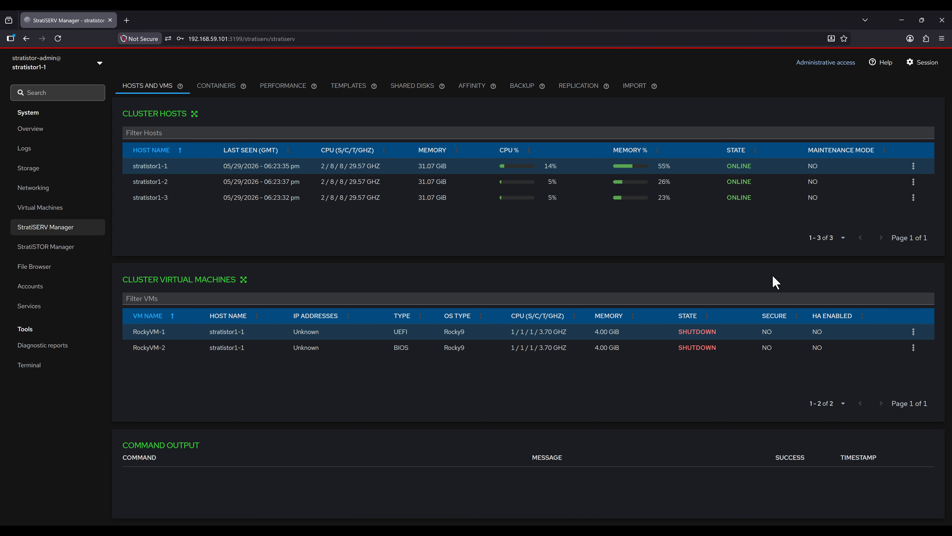
Step: Power On RockyVM-1 through its Power options and confirm
click(914, 332)
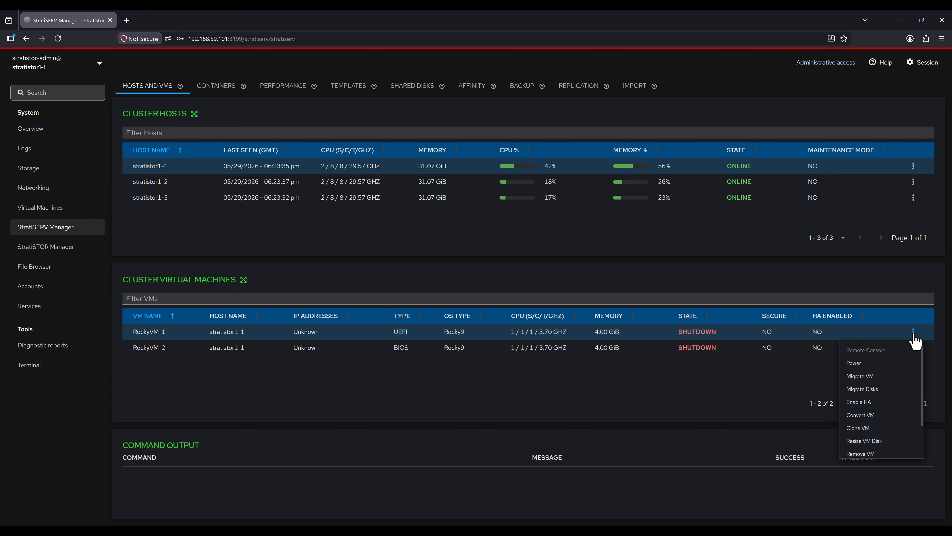
click(903, 365)
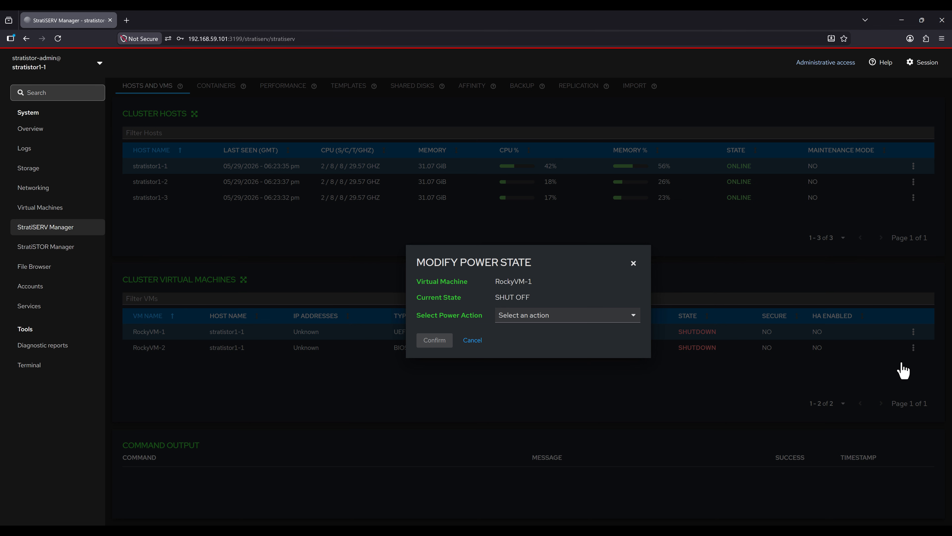
click(529, 319)
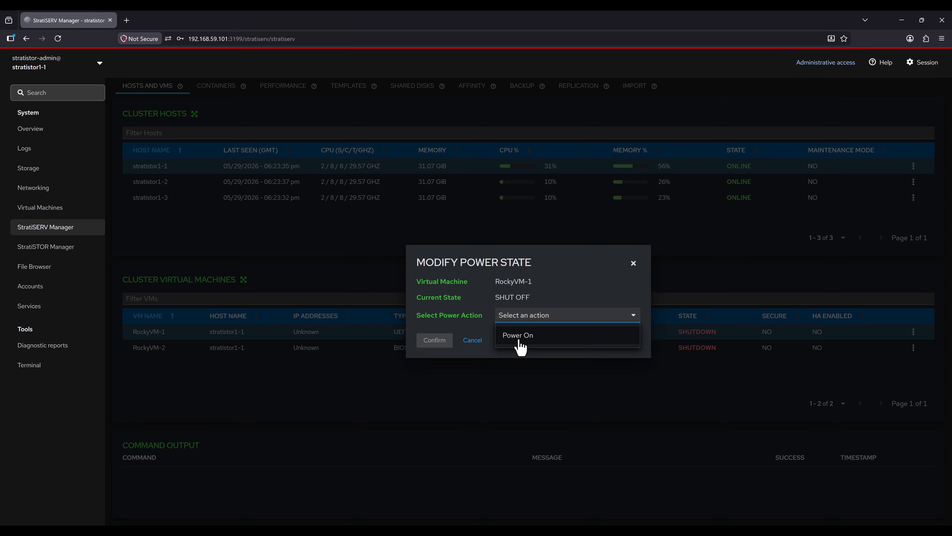
click(518, 339)
click(435, 340)
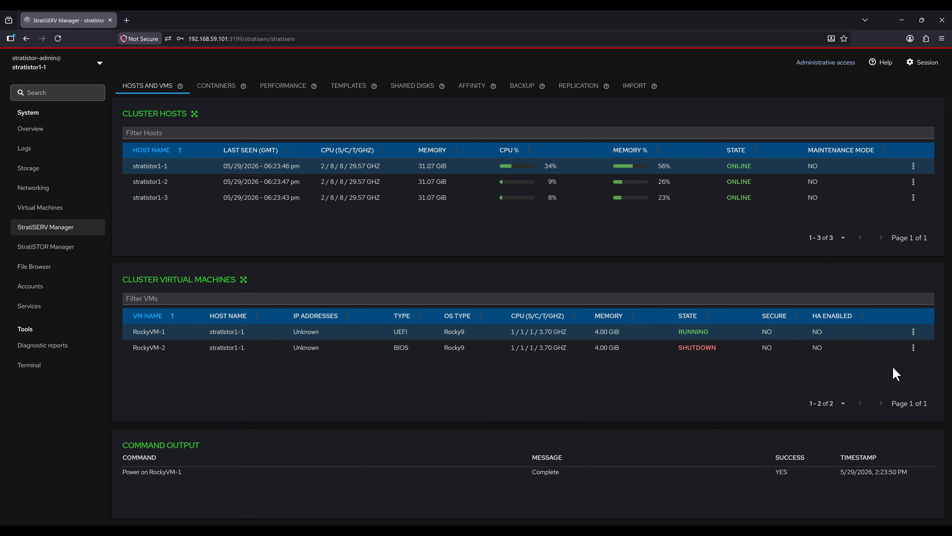
click(914, 333)
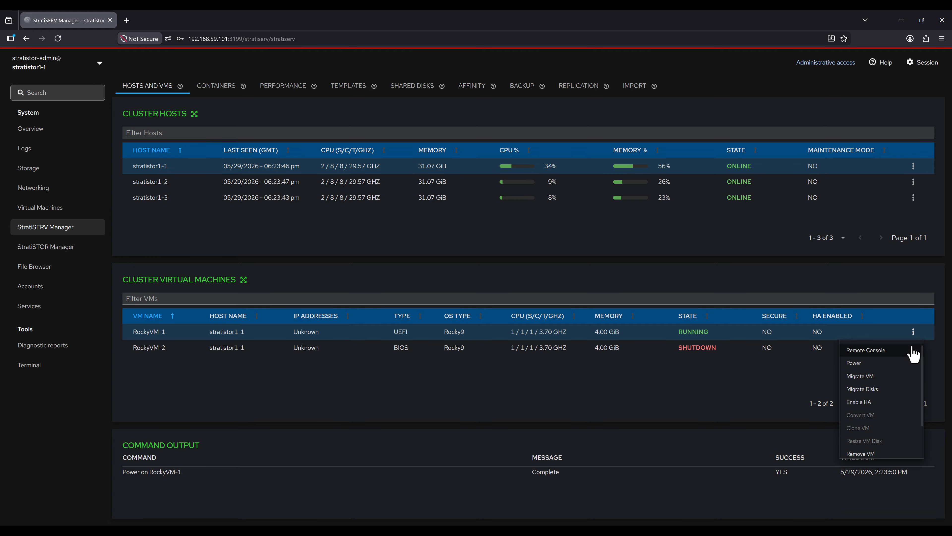
click(892, 355)
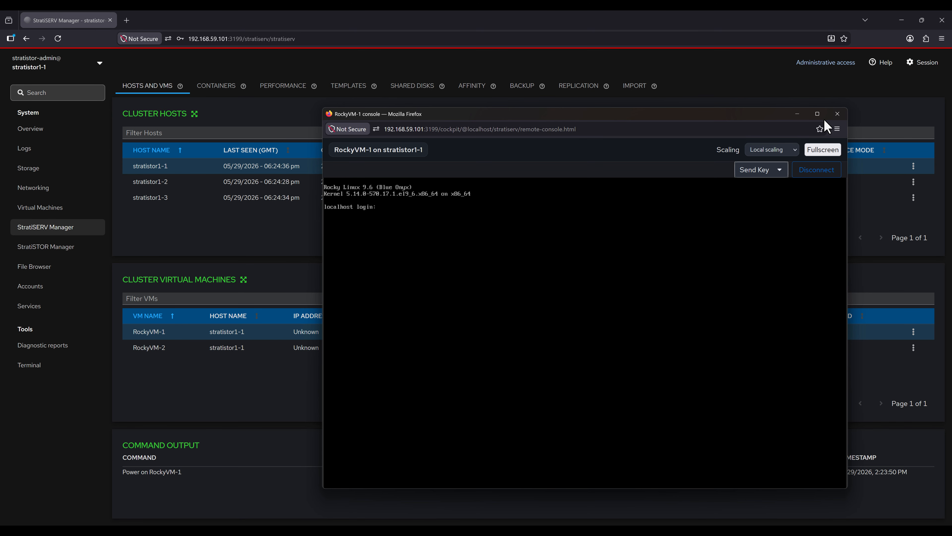
click(838, 114)
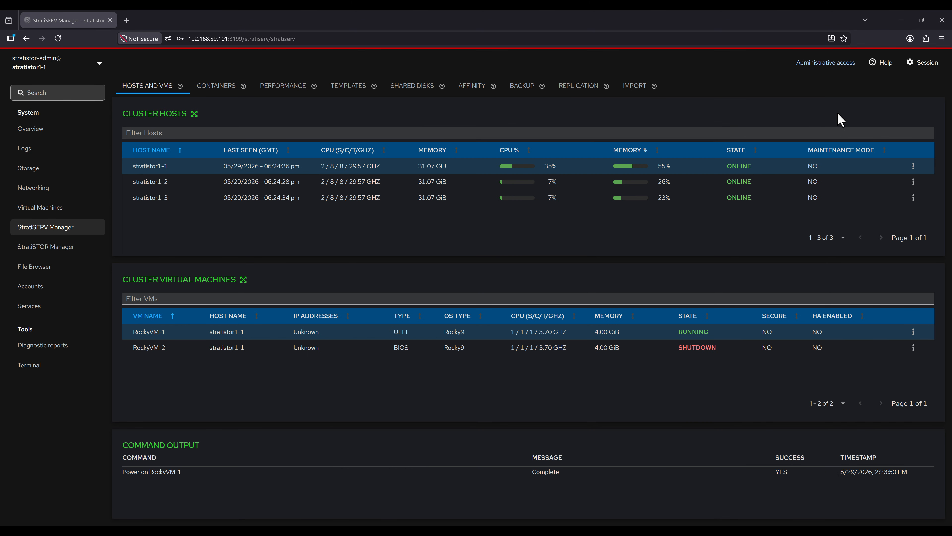
click(913, 332)
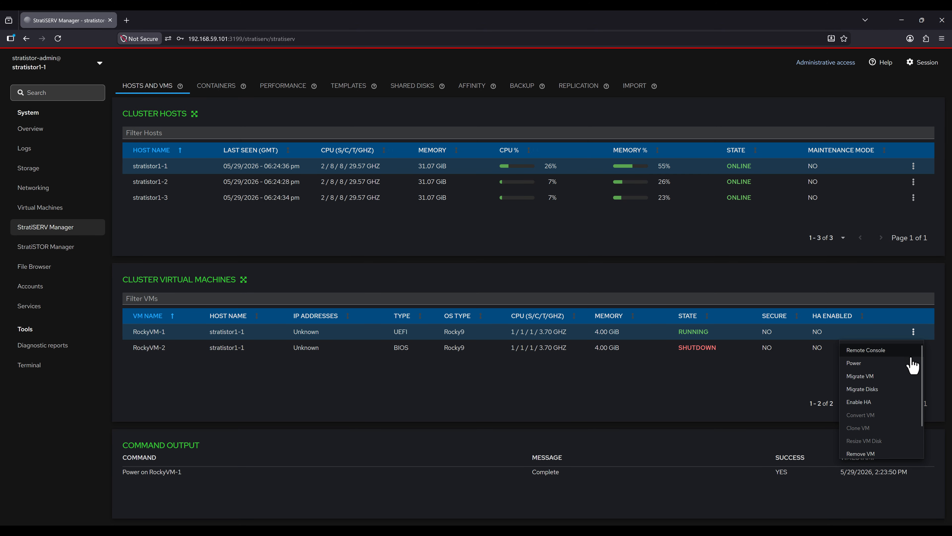
Step: Migrate RockyVM-1 to host stratistor1-2 and confirm
click(876, 376)
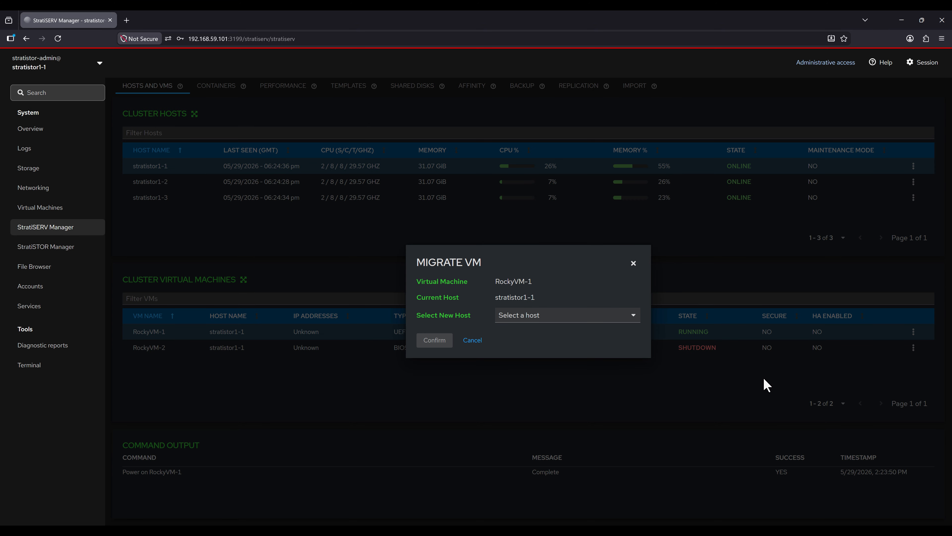
click(550, 321)
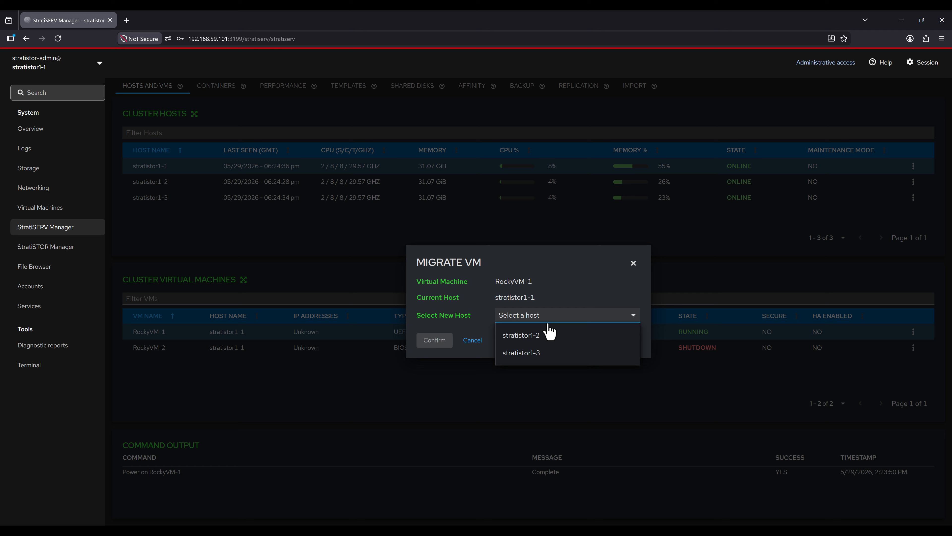
click(542, 340)
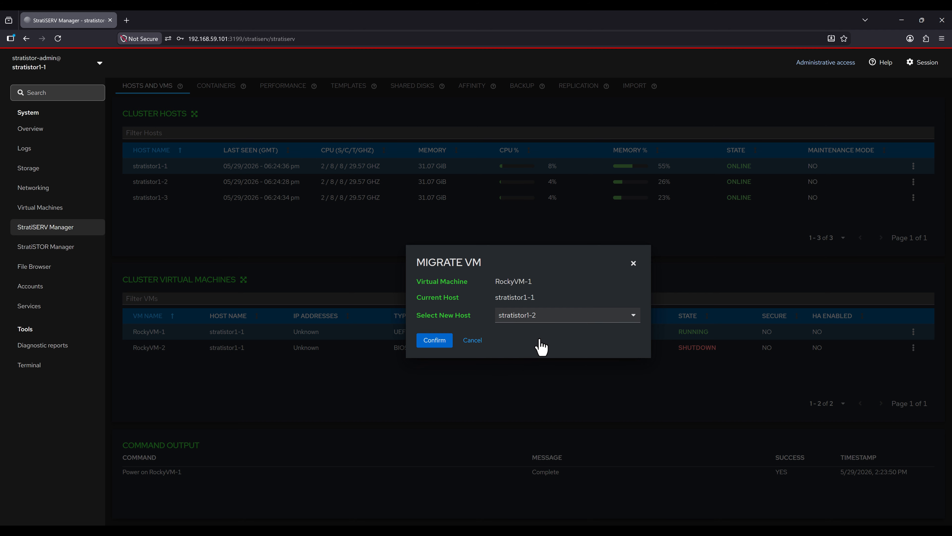
click(434, 340)
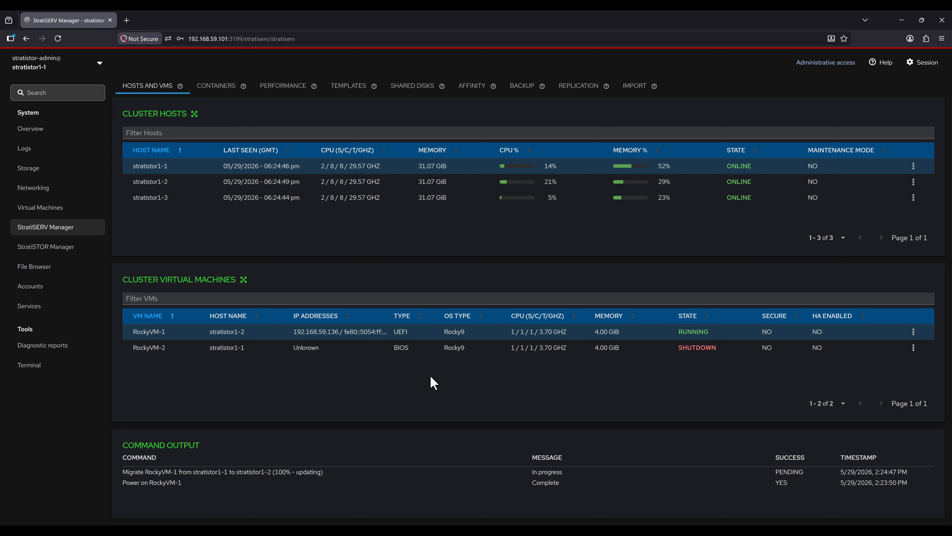
click(913, 332)
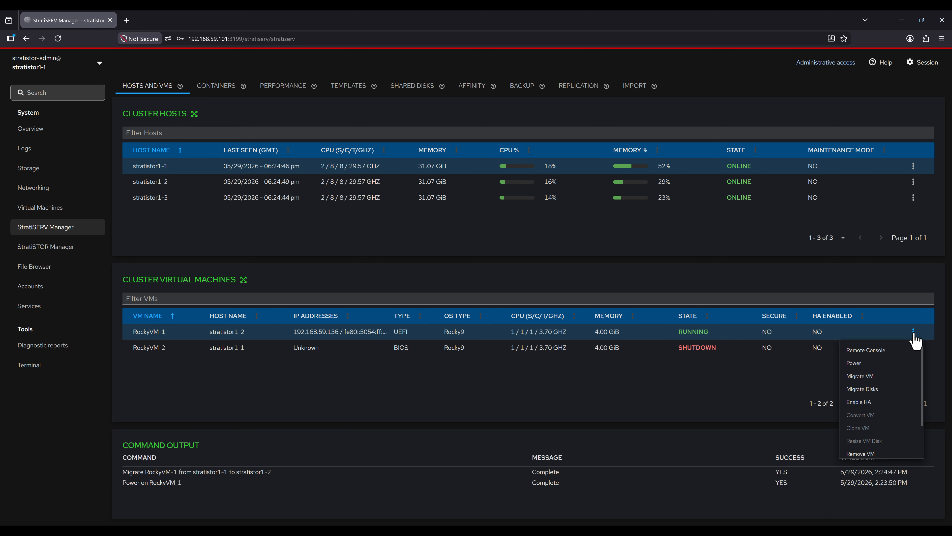
Step: Migrate disk vda to the vmdatastore01 folder under /stratistor/clustermounts/csfs
click(869, 389)
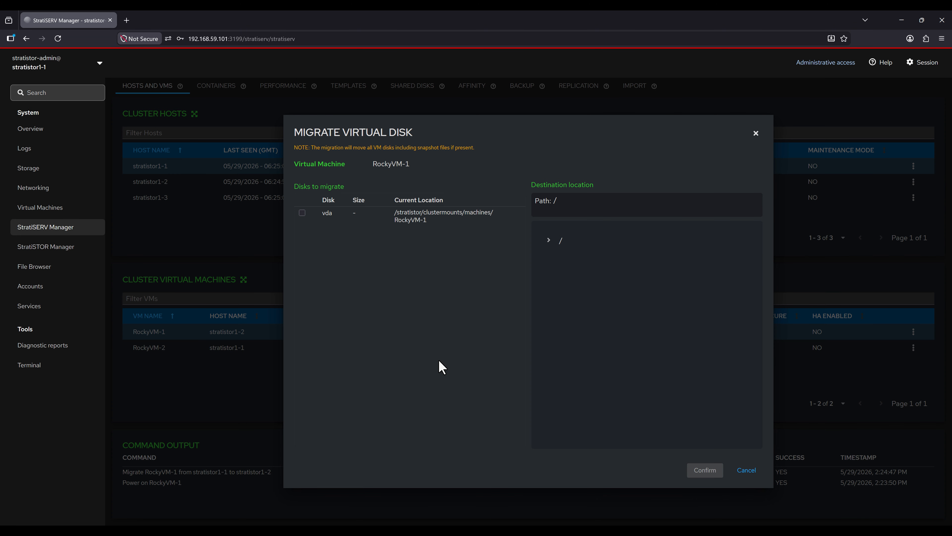
click(302, 213)
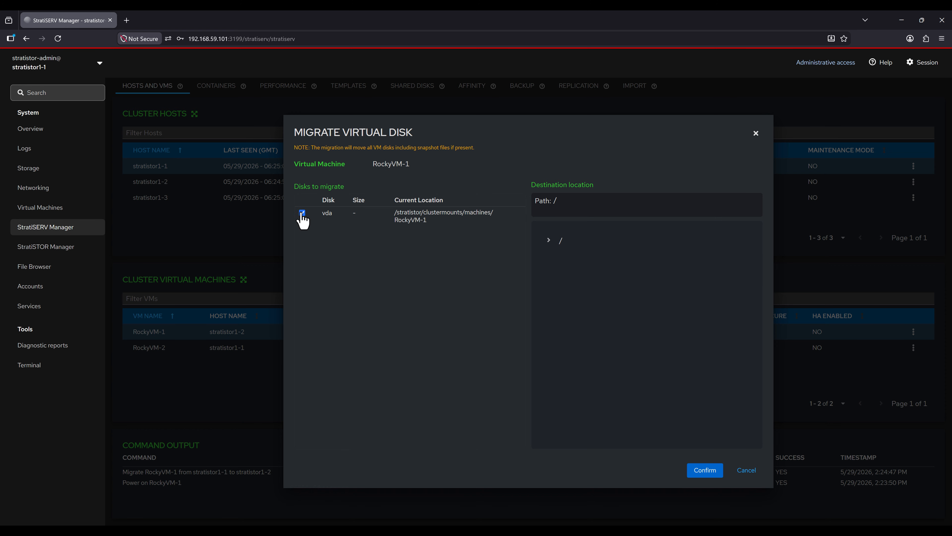
click(549, 242)
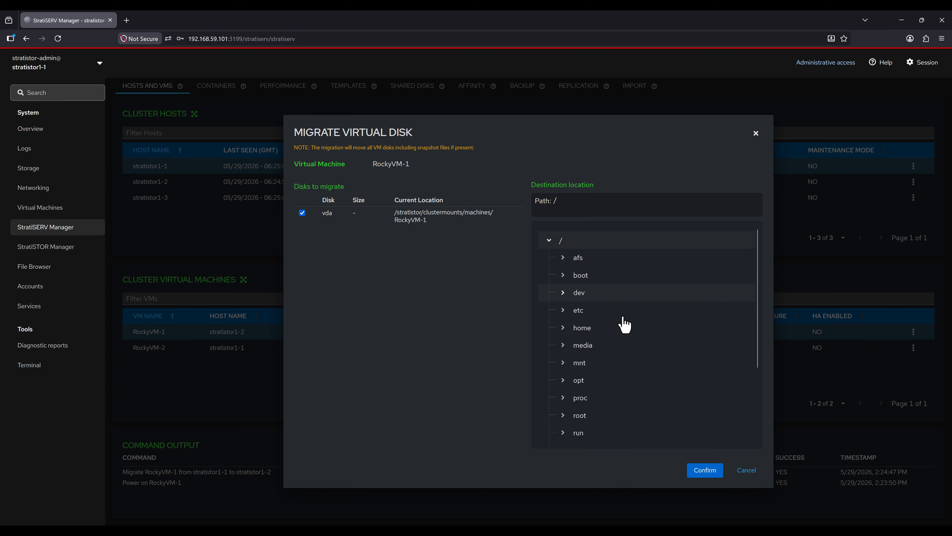
scroll(623, 323, down, 3)
click(600, 367)
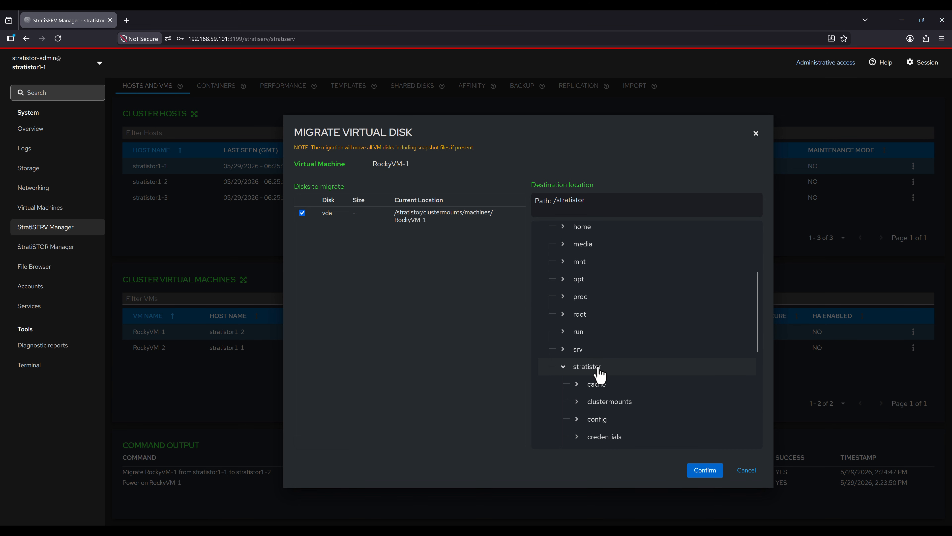
click(631, 401)
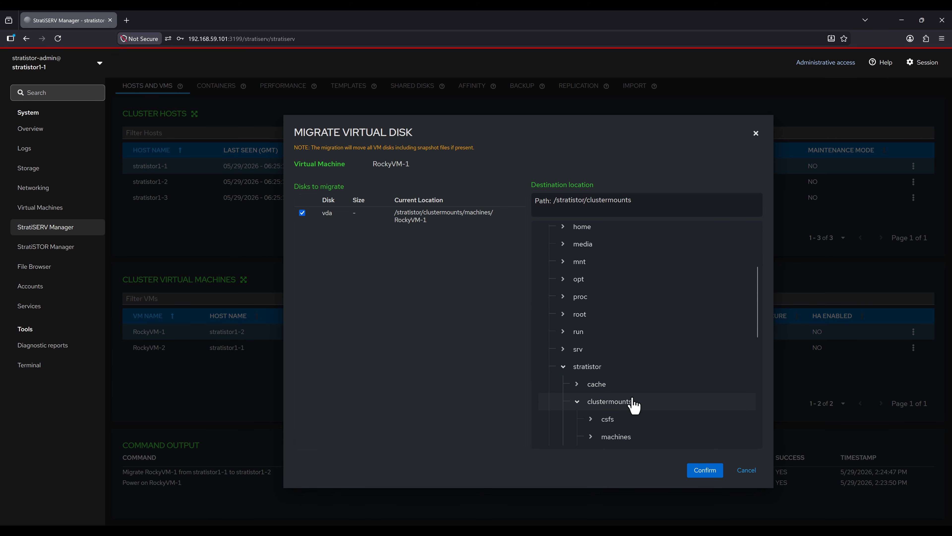
scroll(633, 402, down, 3)
click(612, 330)
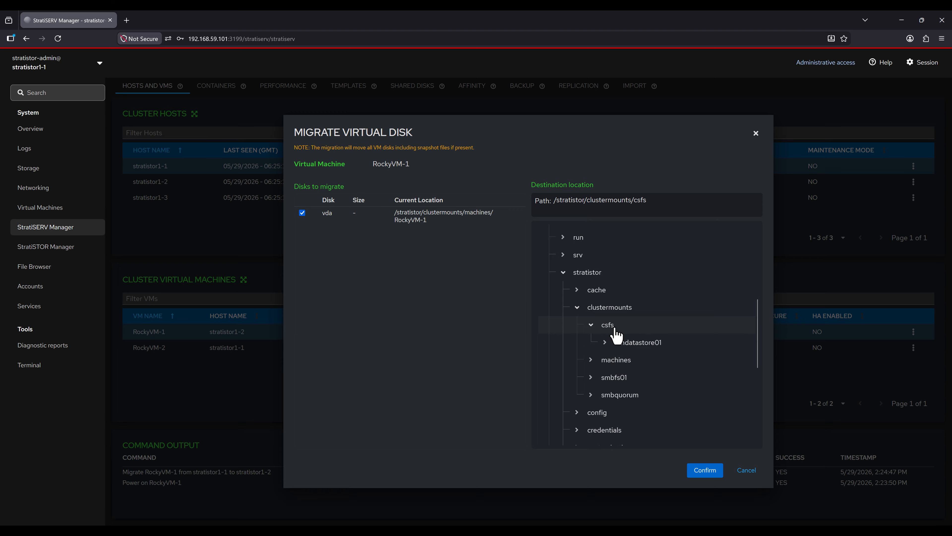
click(649, 346)
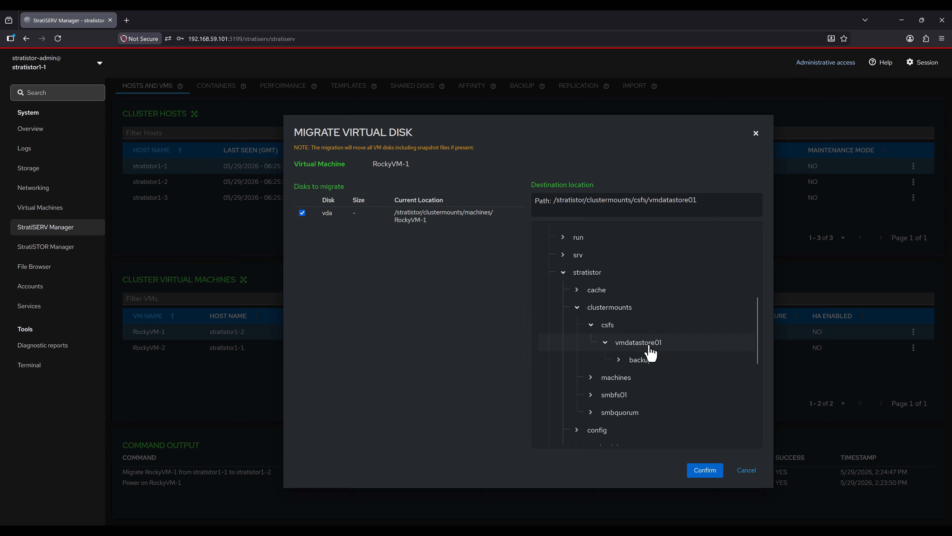
click(704, 473)
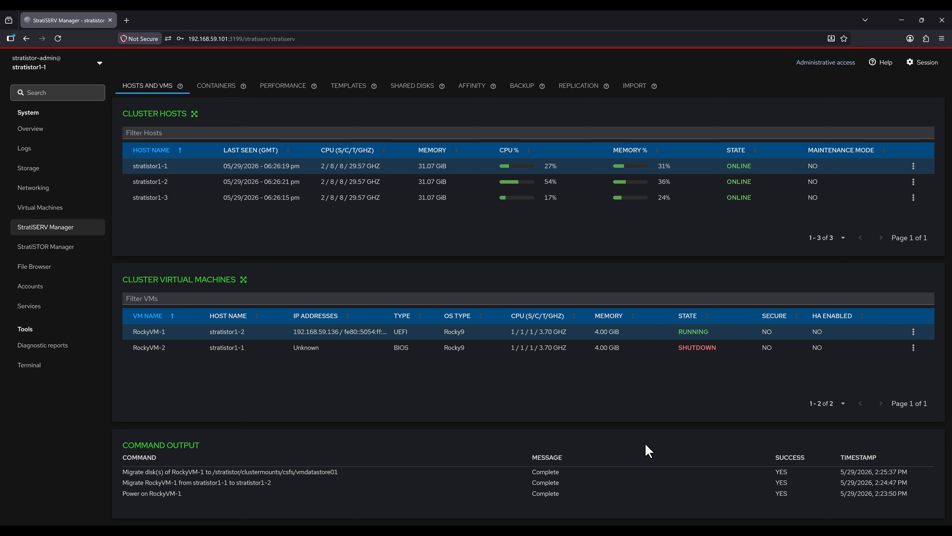
Step: Enable HA on RockyVM-1 from its actions menu
click(913, 332)
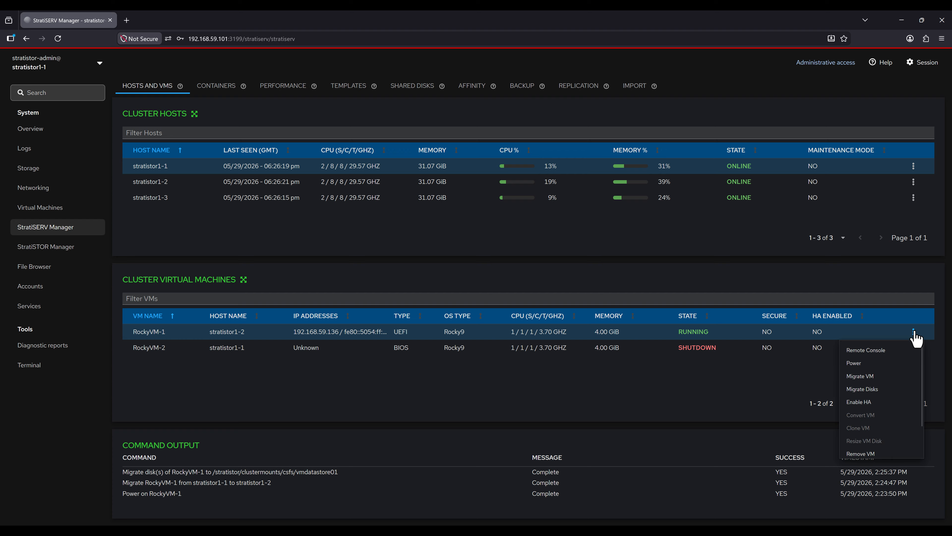
click(892, 403)
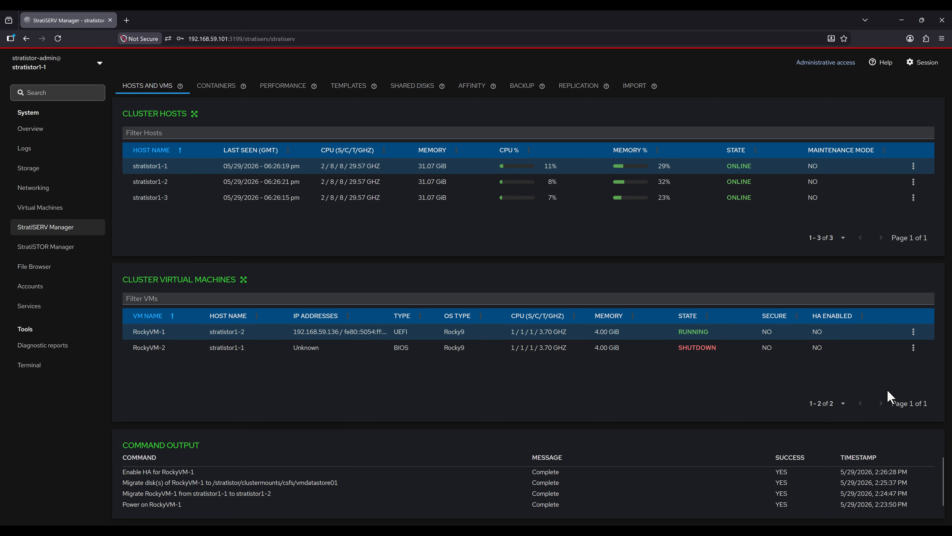
click(913, 331)
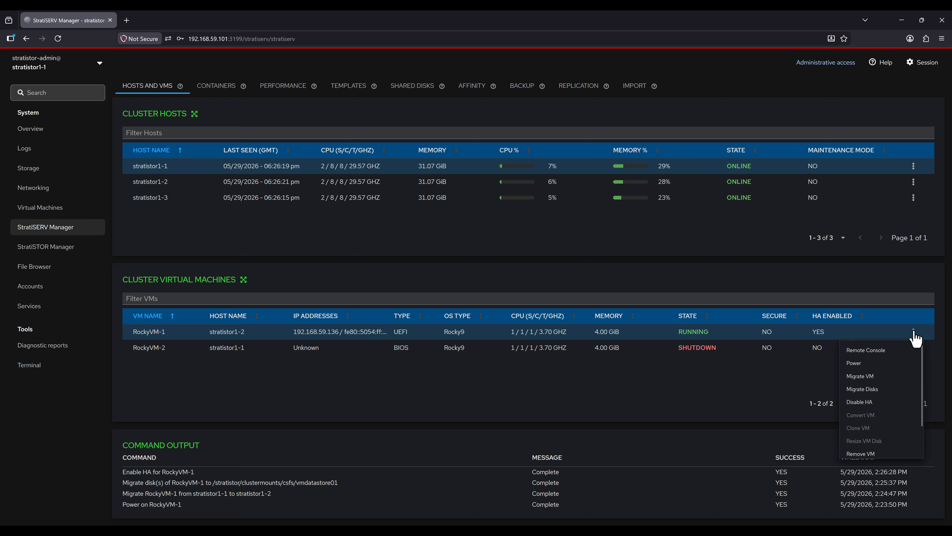
scroll(912, 366, down, 2)
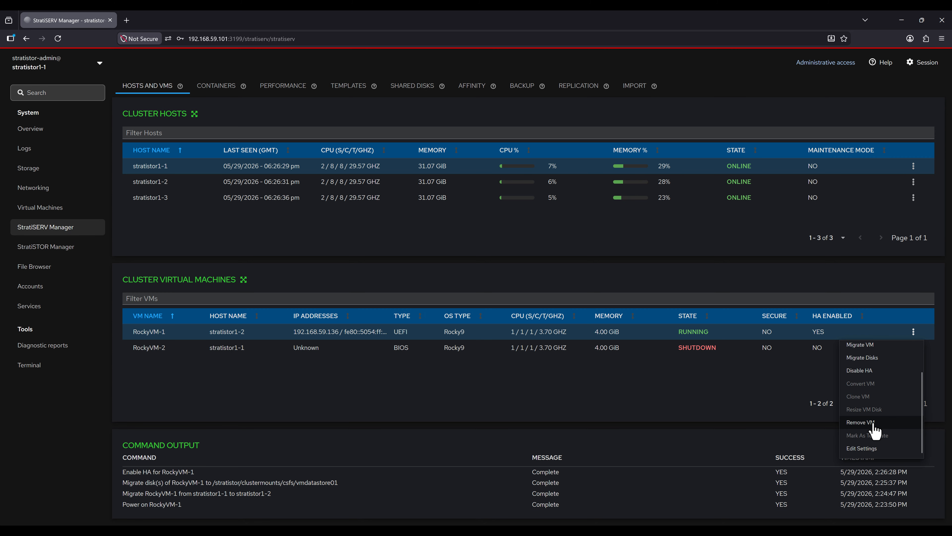
Step: Choose Delete VM in RockyVM-1's Remove VM dialog, then cancel and reopen its actions
click(862, 422)
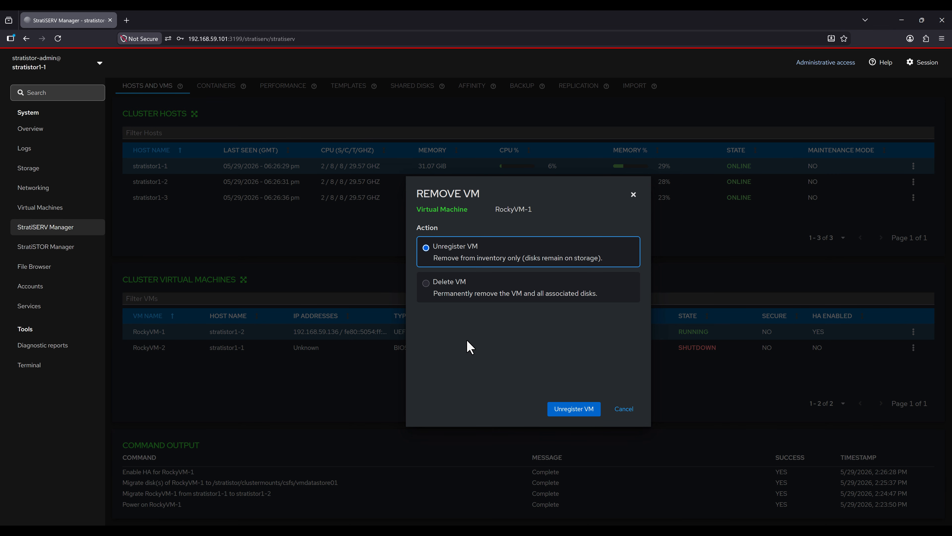
click(426, 283)
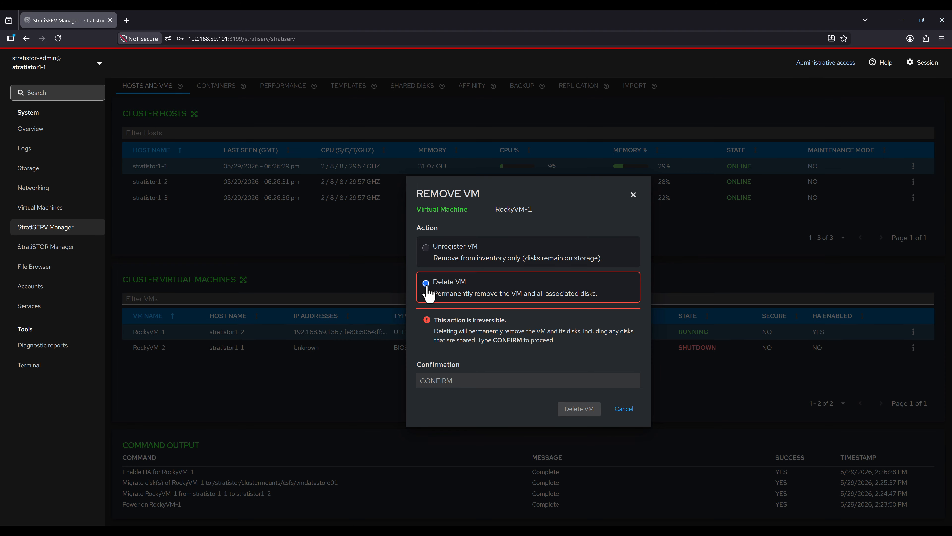
click(623, 409)
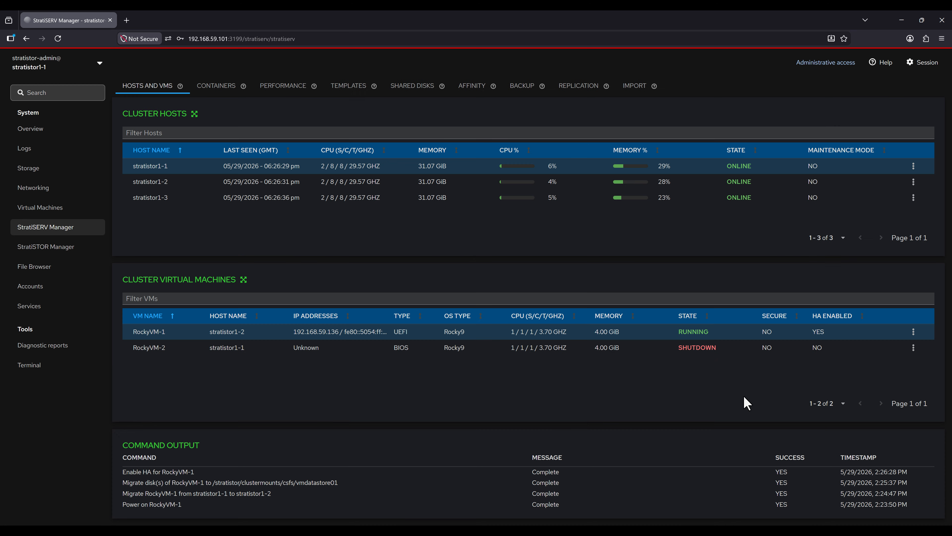
click(914, 332)
scroll(904, 408, down, 3)
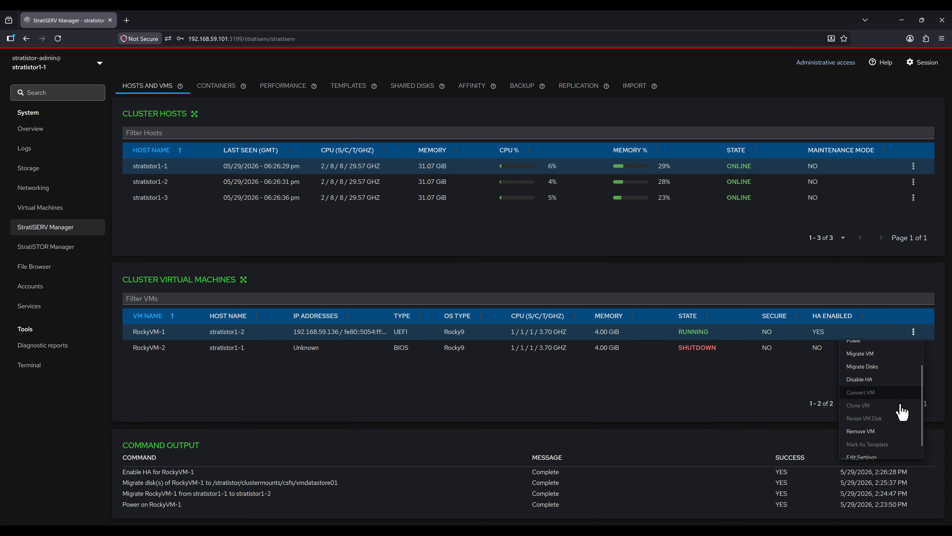
click(874, 448)
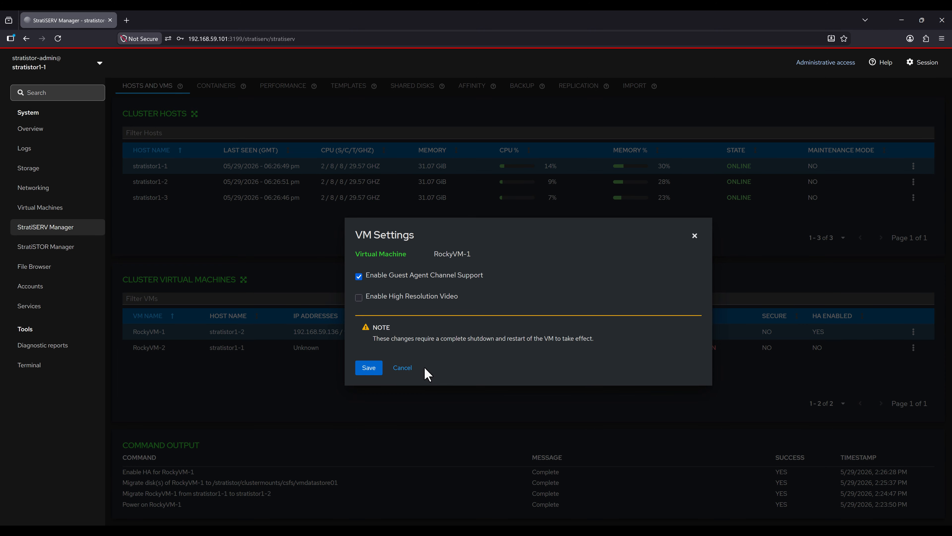
click(403, 368)
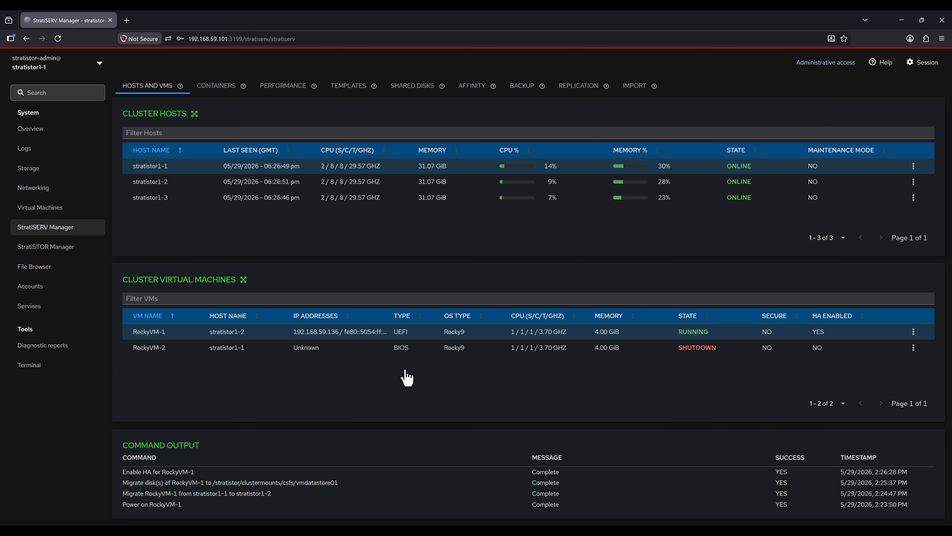
click(914, 348)
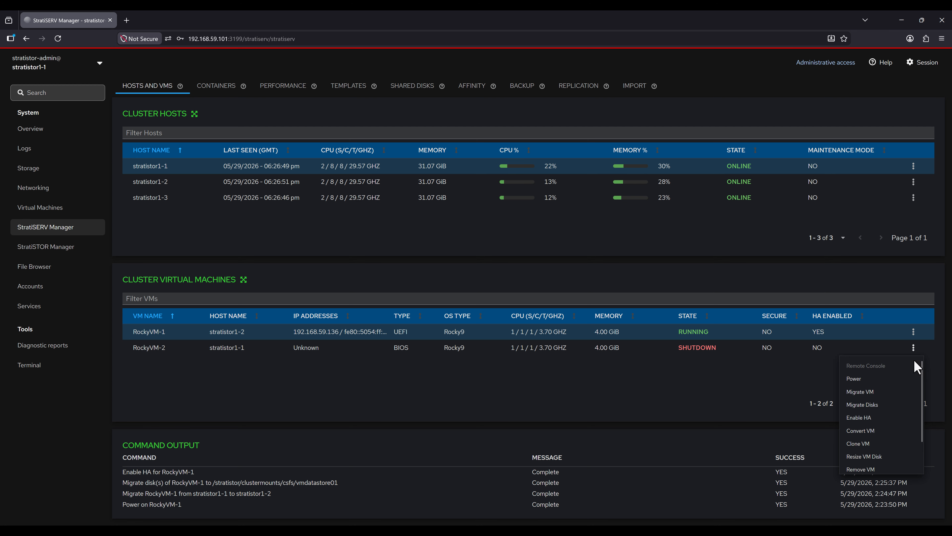
click(874, 435)
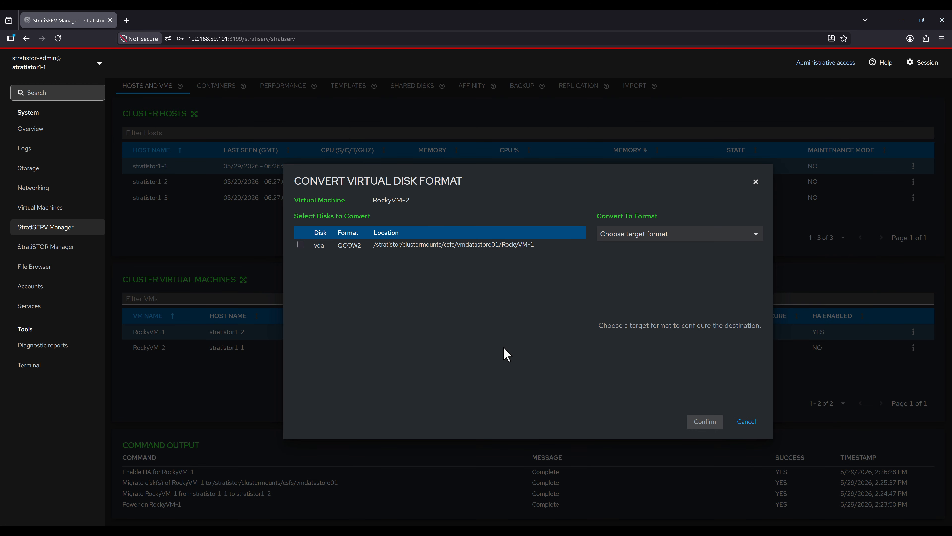
click(300, 244)
click(720, 236)
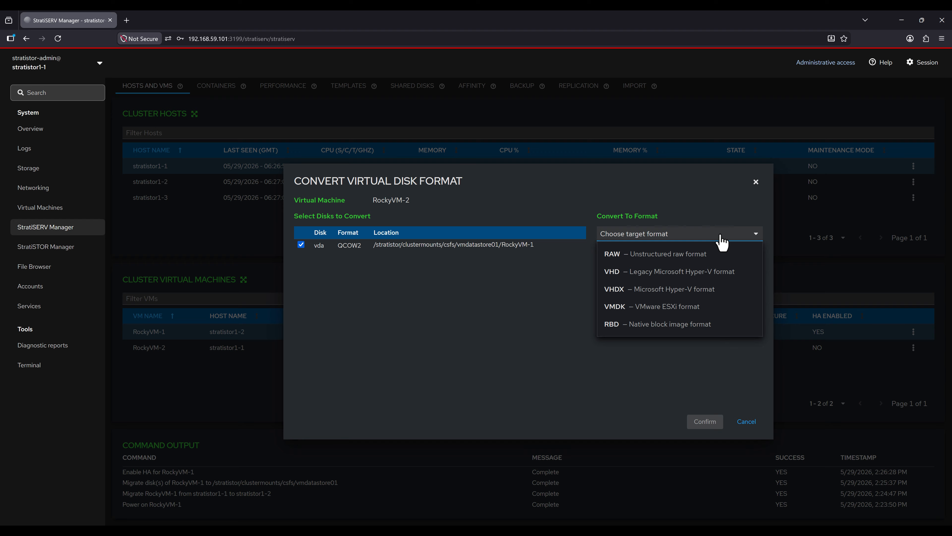
click(680, 307)
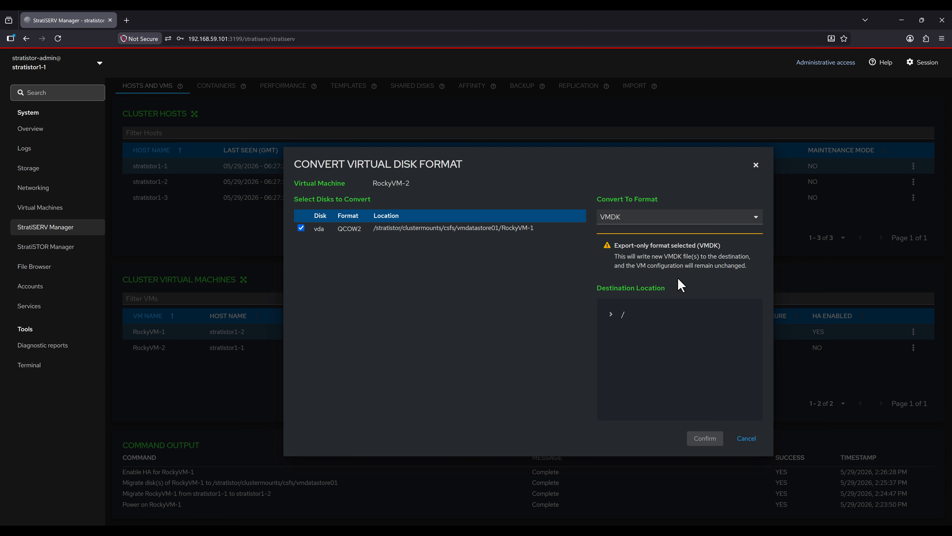
click(755, 222)
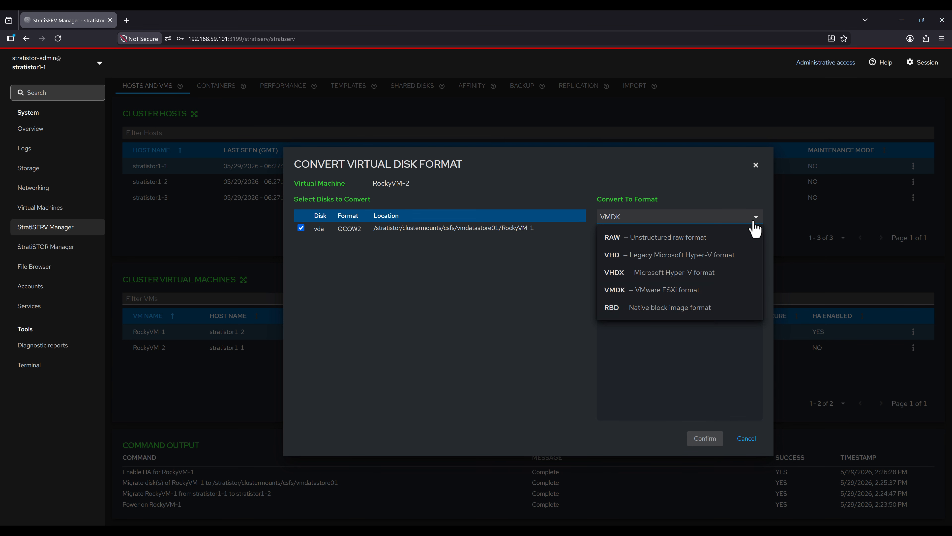
click(715, 307)
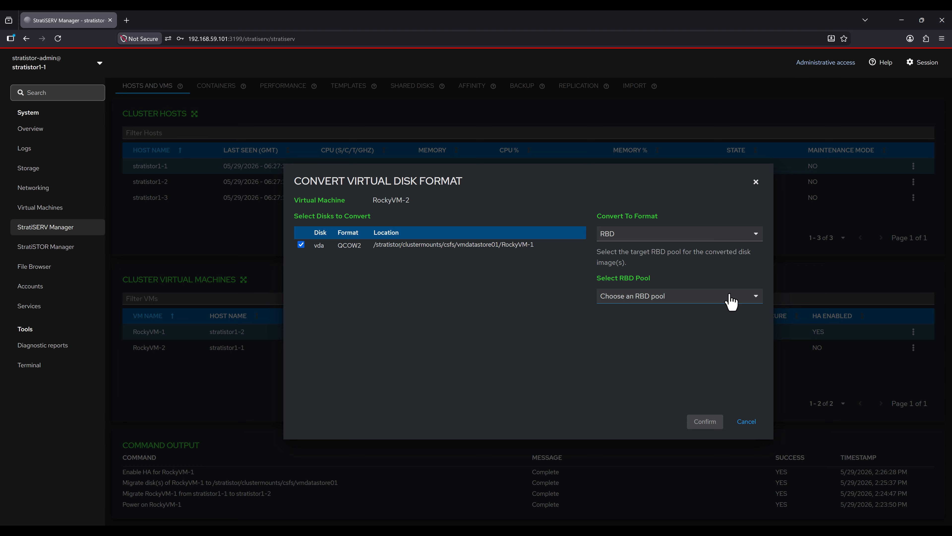
click(732, 304)
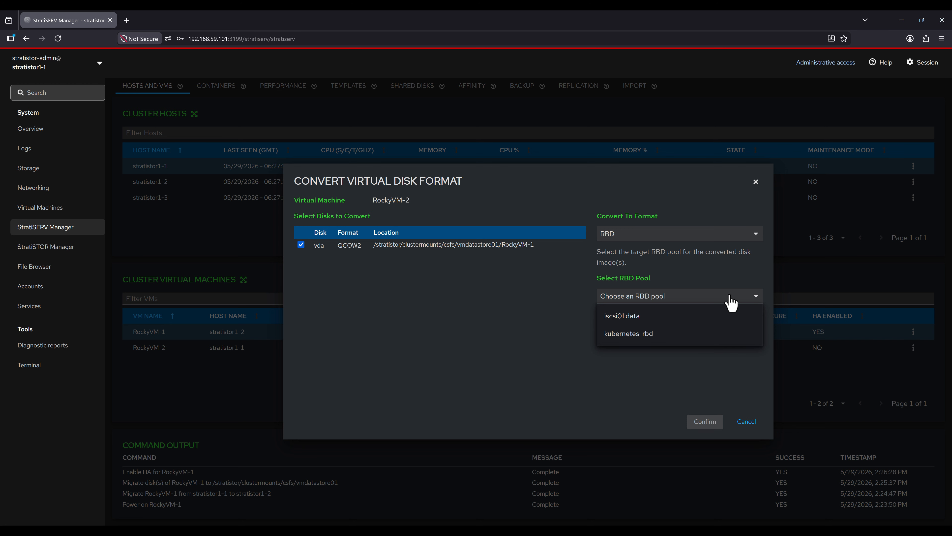
click(731, 303)
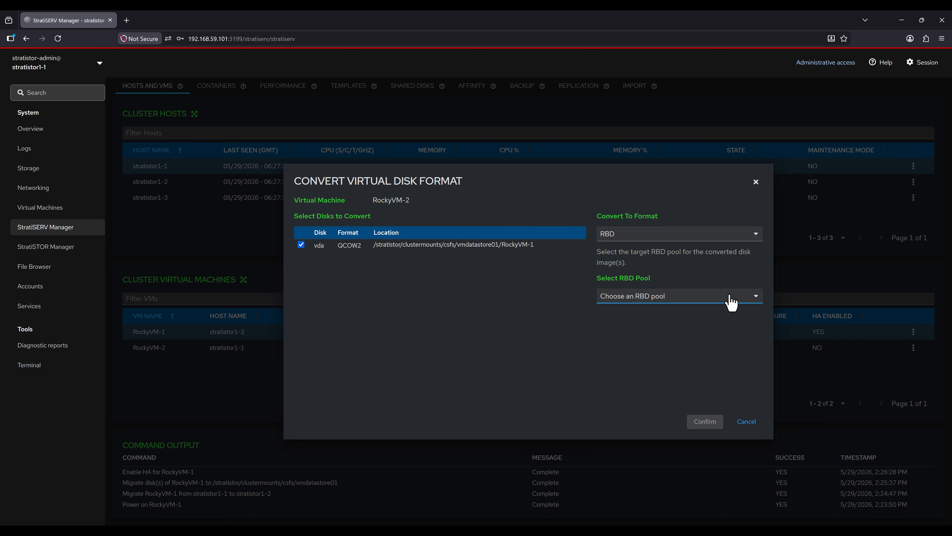
Step: Skip the disk conversion and clone RockyVM-2 under the name RockyVM-clone
click(755, 182)
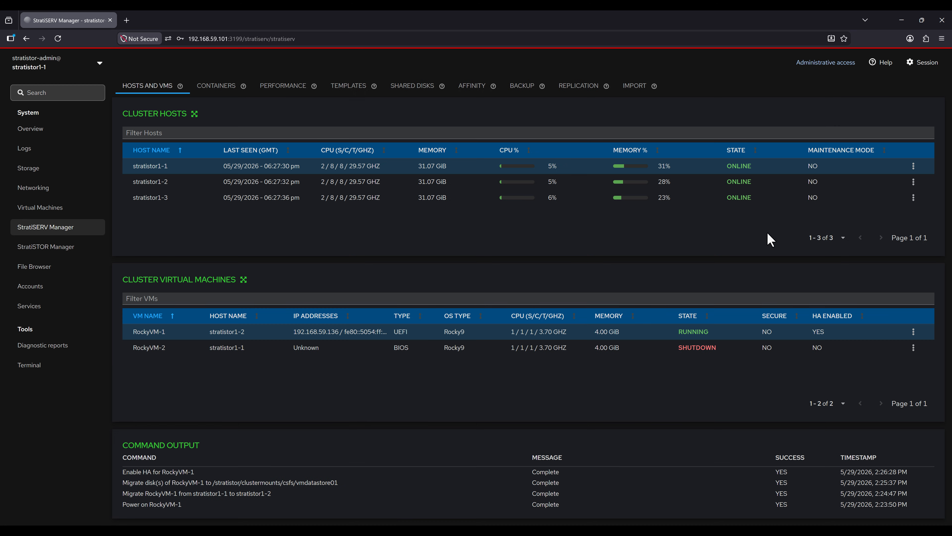
click(914, 348)
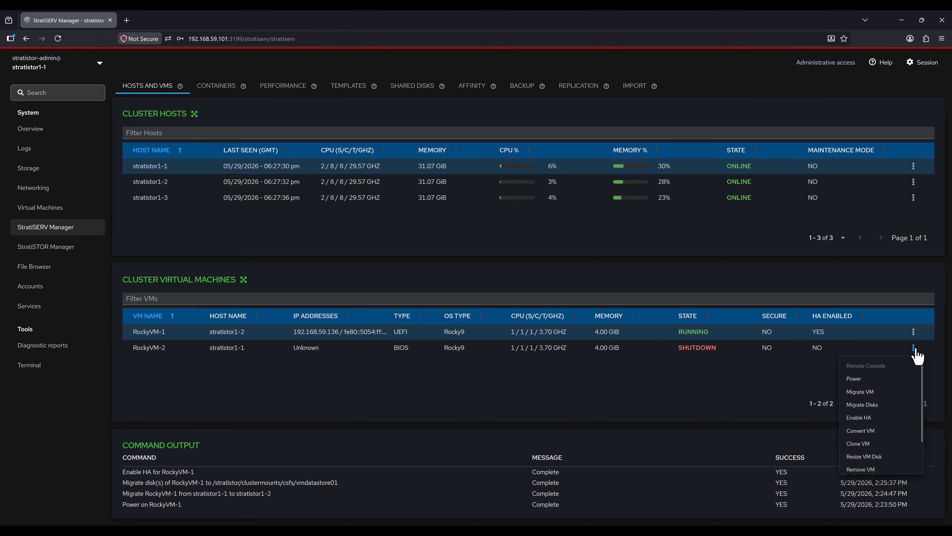
click(883, 447)
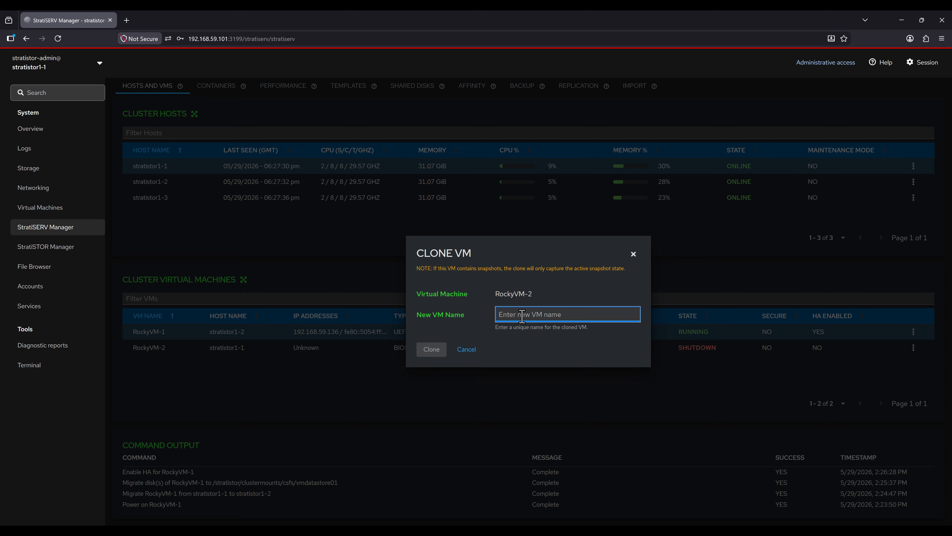
text(RockyVB)
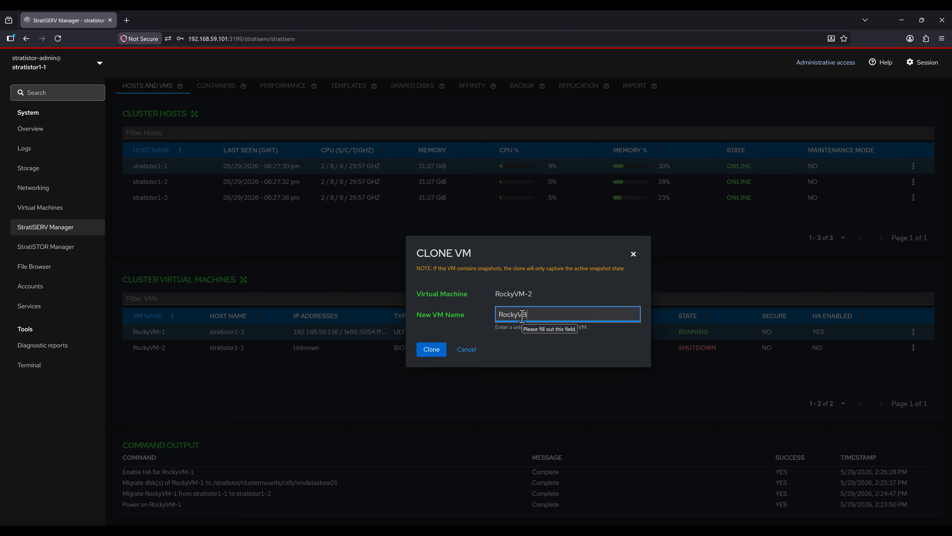
key(BackSpace)
text(M-clone)
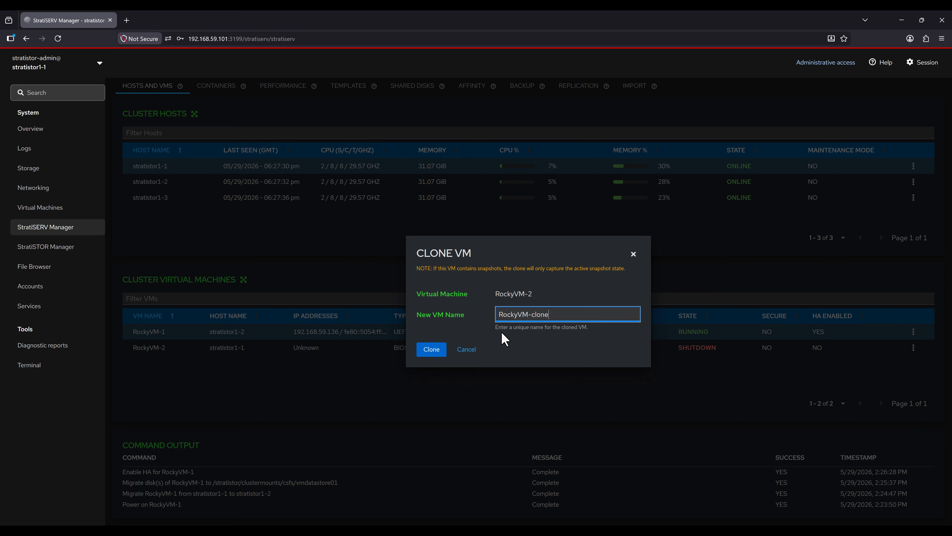
click(432, 349)
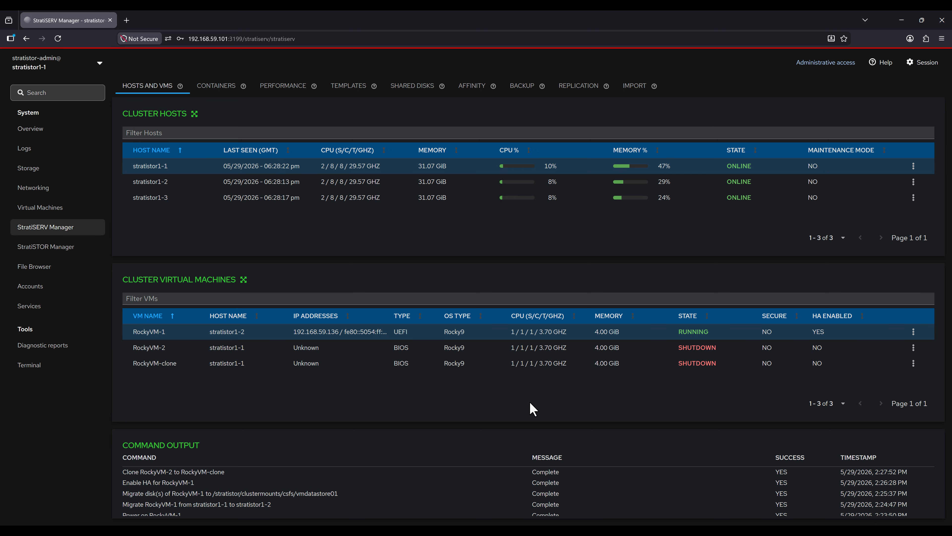
Step: Resize RockyVM-2's vda disk to a new size of 60G
click(914, 347)
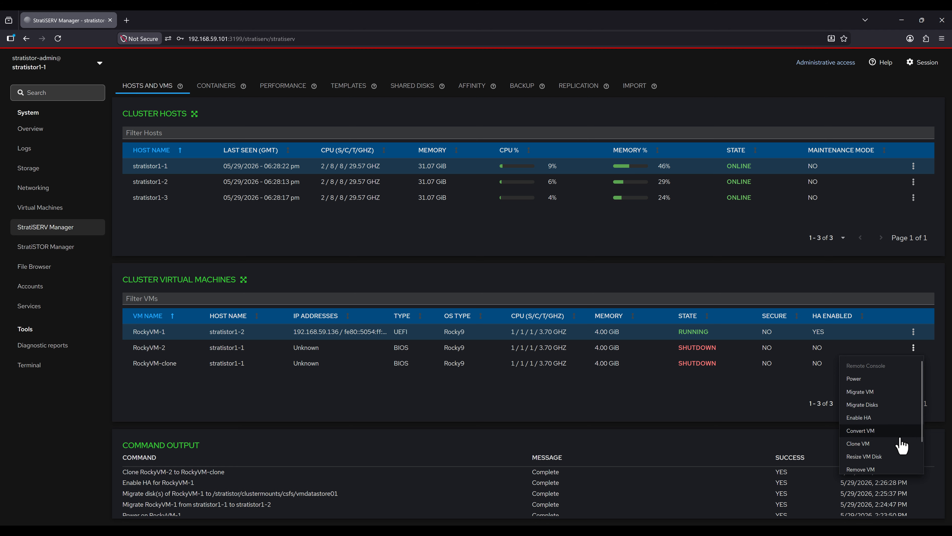
click(881, 457)
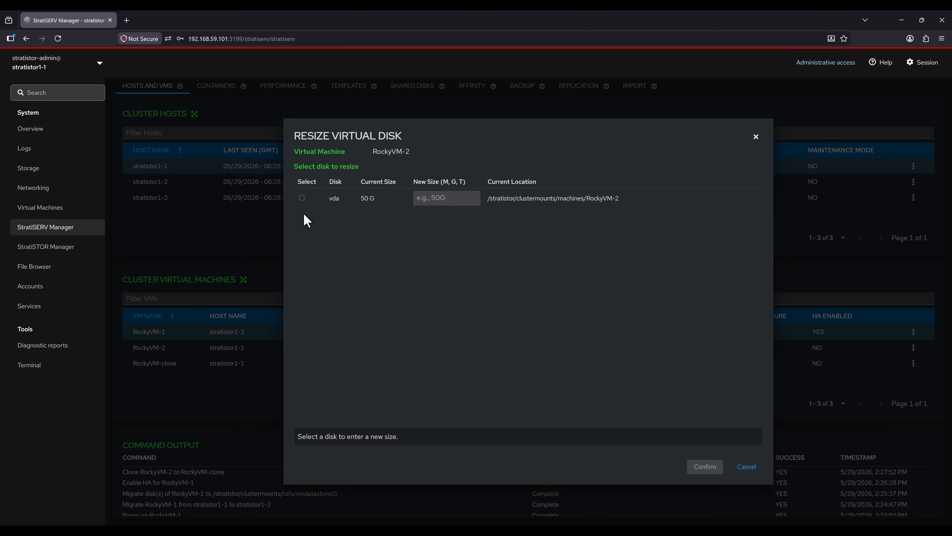
click(301, 198)
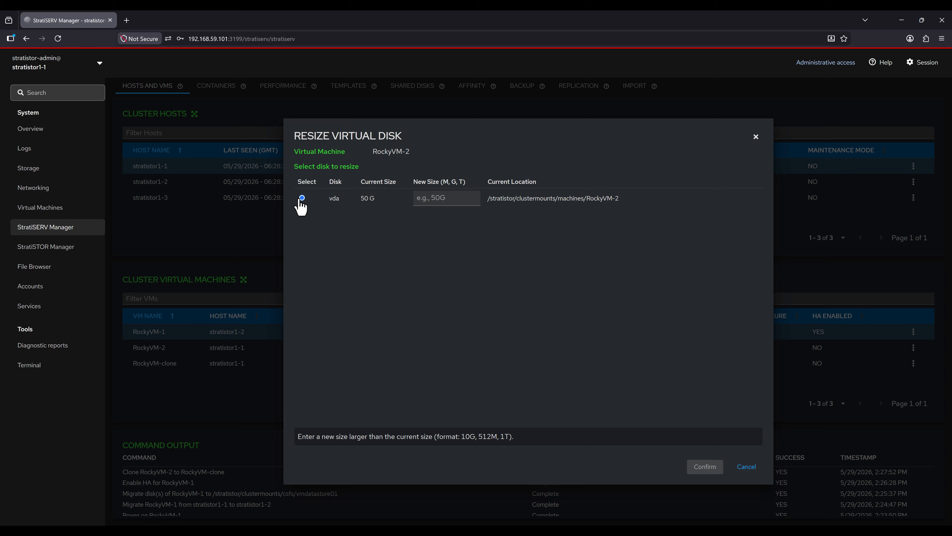
click(451, 198)
text(60G)
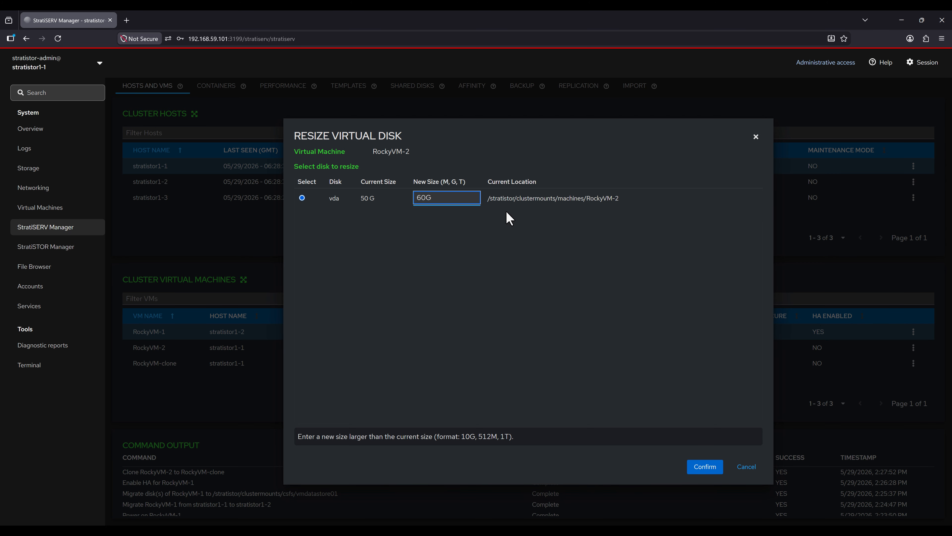
click(703, 469)
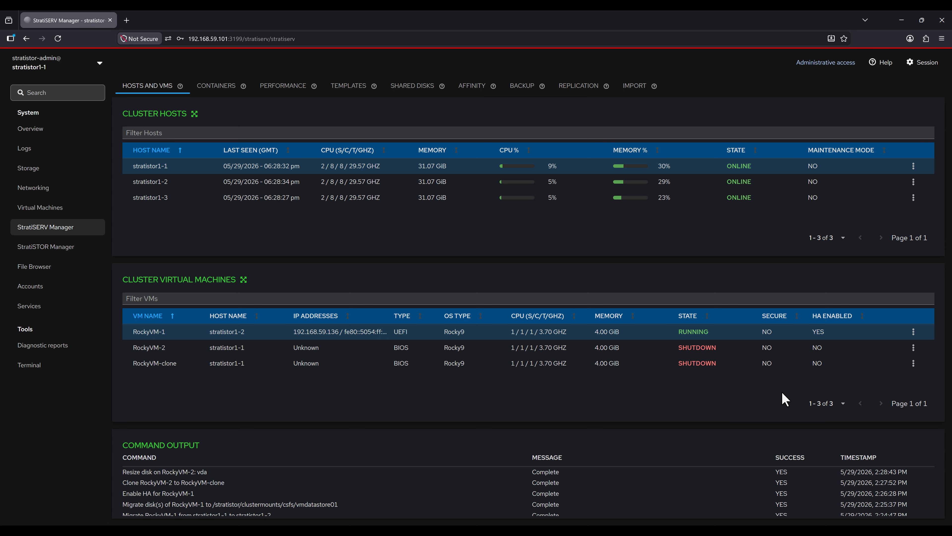
Step: Mark RockyVM-2 as a template, producing RockyVM-Tmpl
click(913, 350)
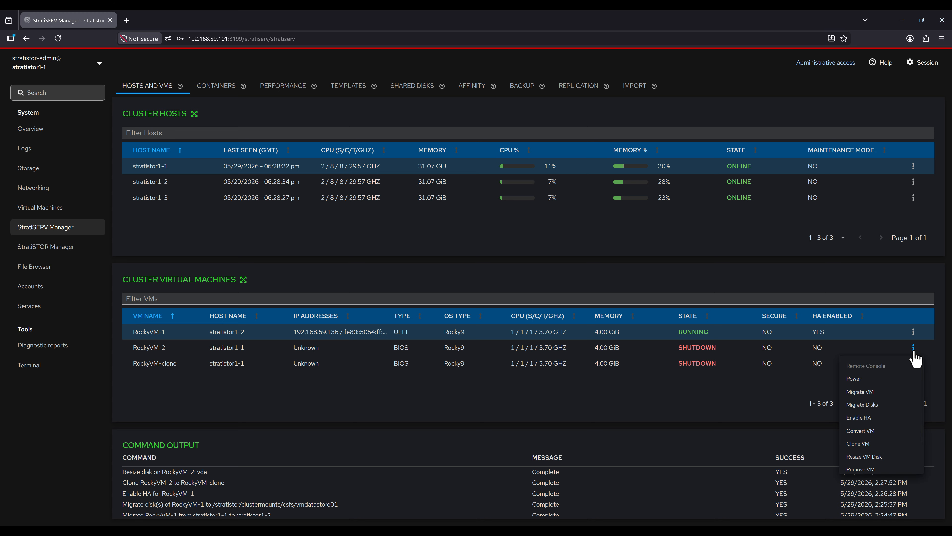
scroll(904, 436, down, 2)
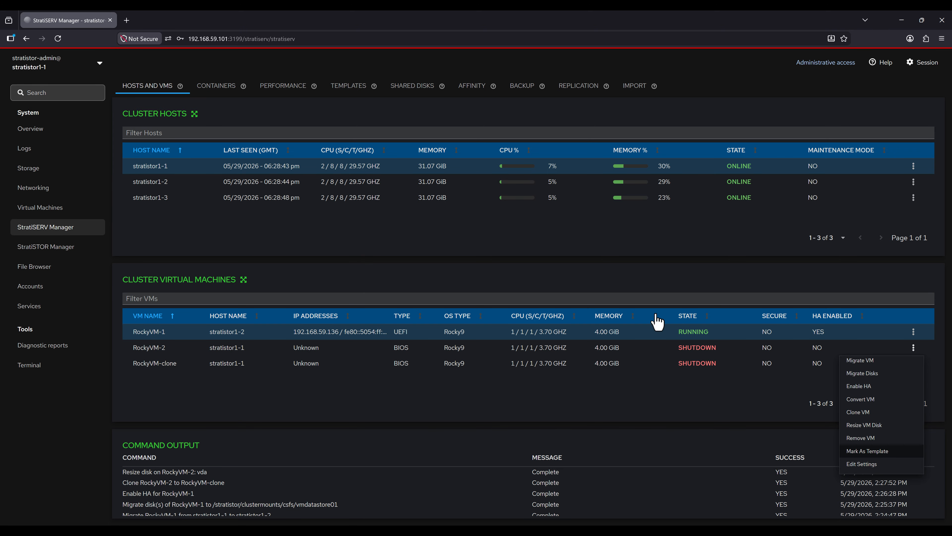
click(349, 94)
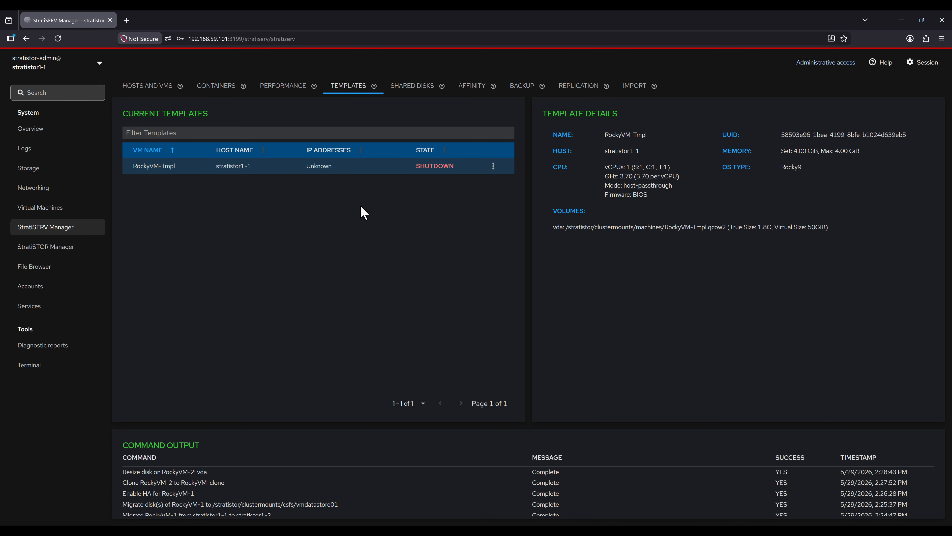
Step: Deploy MyNewVM01 from RockyVM-Tmpl, then return to the Hosts and VMs overview
click(494, 166)
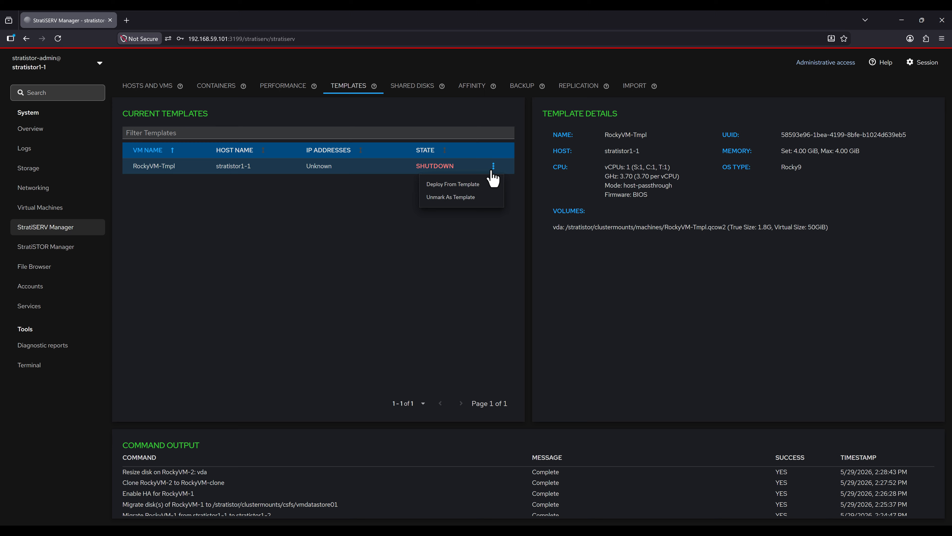
click(471, 185)
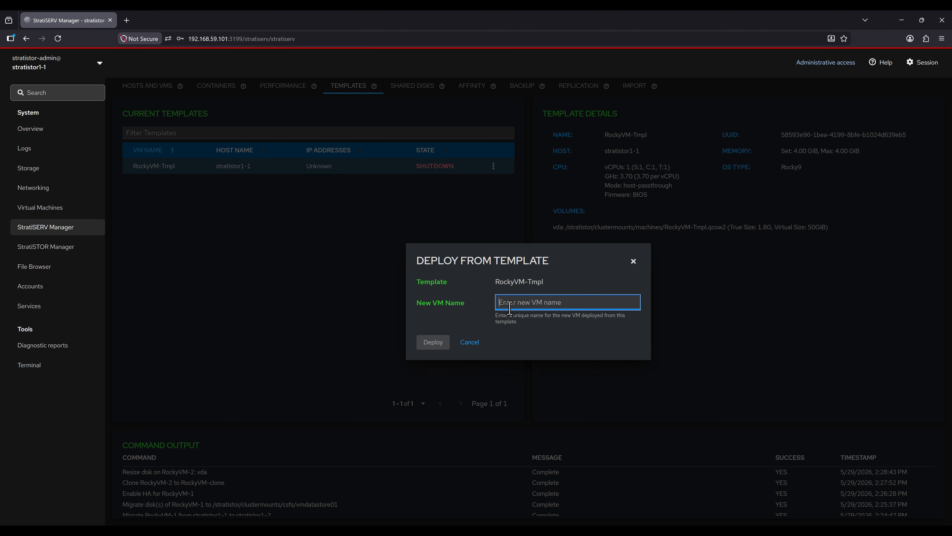
text(MyNewVM01)
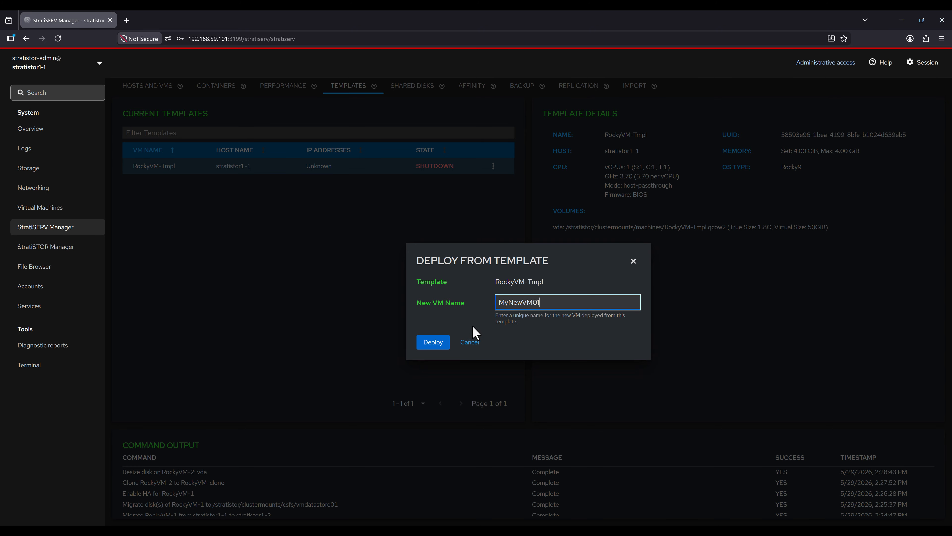
click(434, 342)
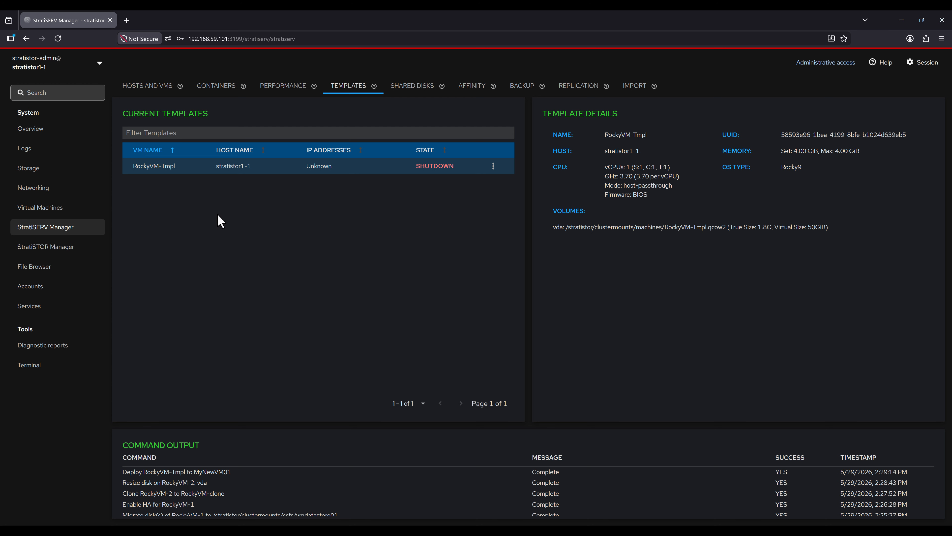
click(158, 87)
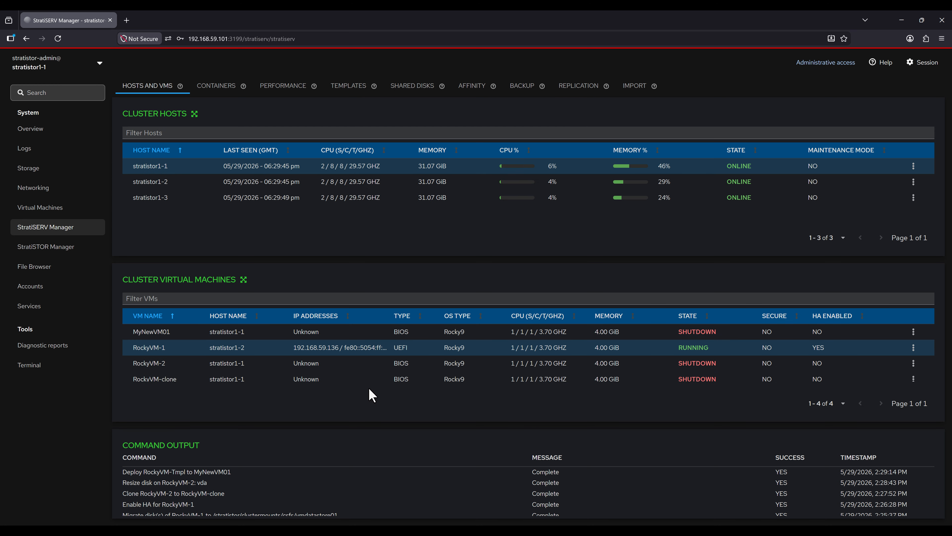
Step: Open the local Kubernetes environment's cluster details and nodes, then its Performance charts
click(221, 89)
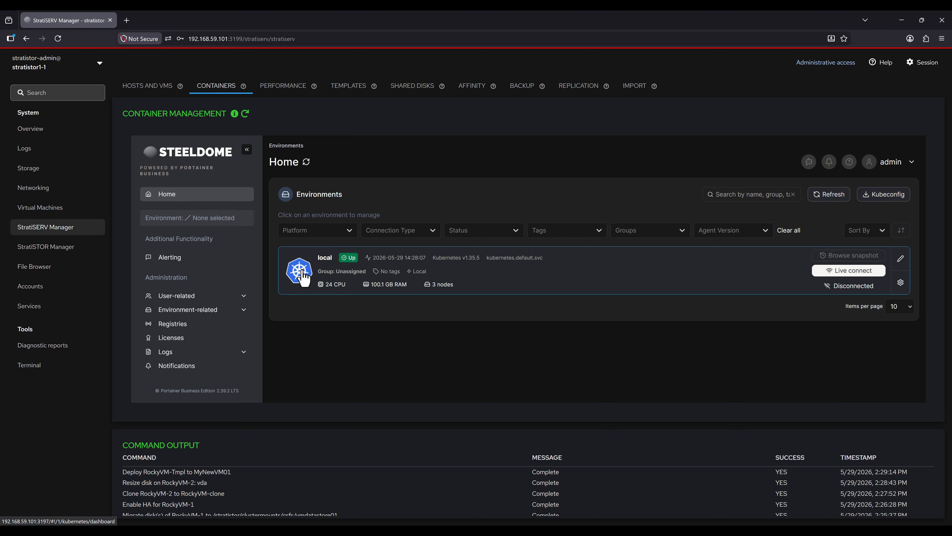
click(305, 276)
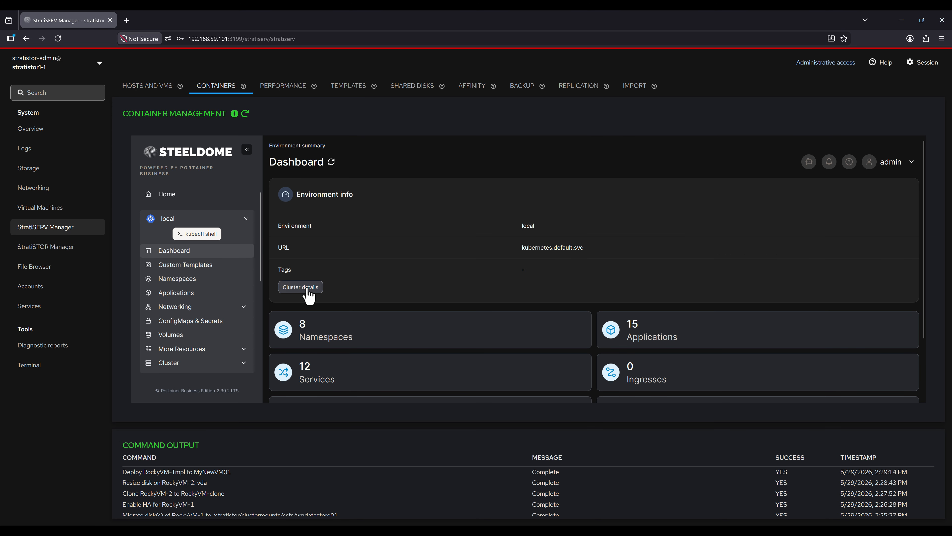
click(304, 288)
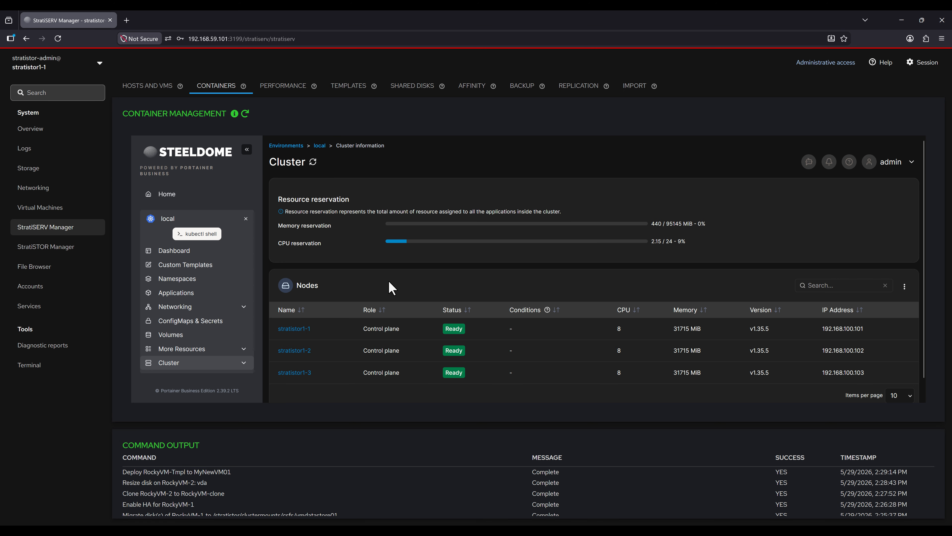
click(286, 91)
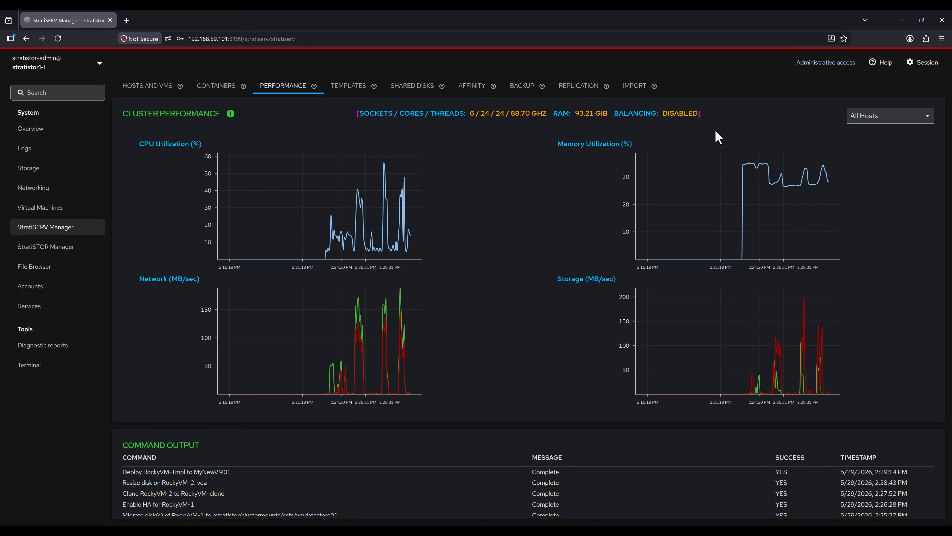
click(889, 123)
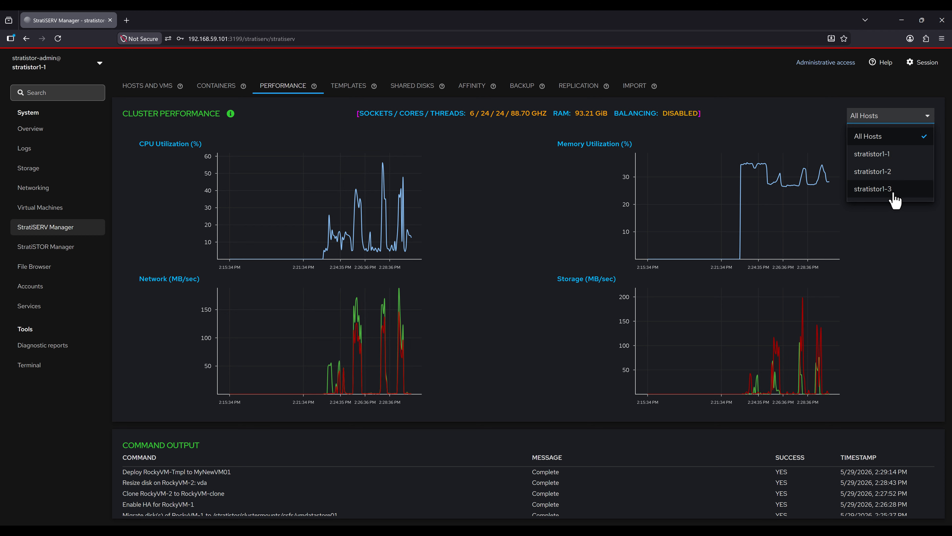
click(769, 117)
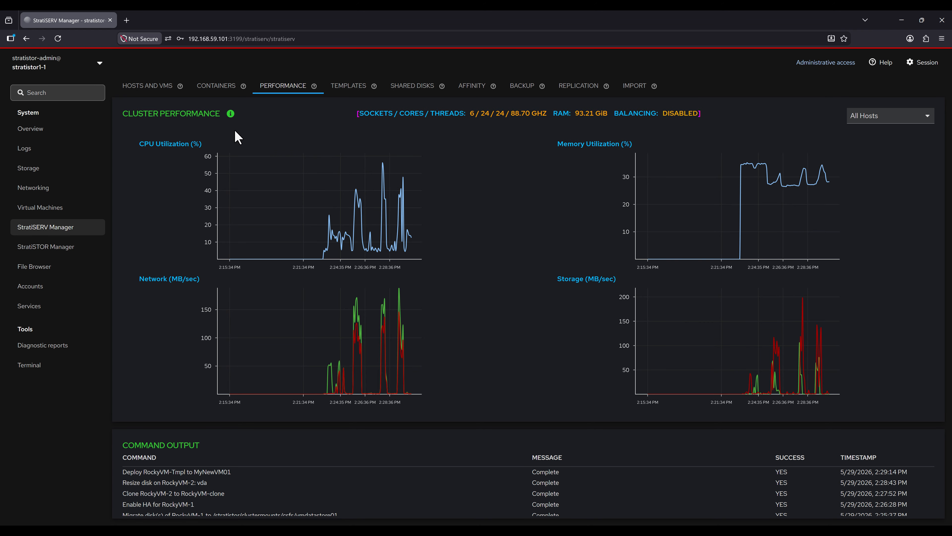
Step: Enable the Distributed Resource Scheduler with CPU and memory monitoring, then view Cluster Shared Disks
click(230, 114)
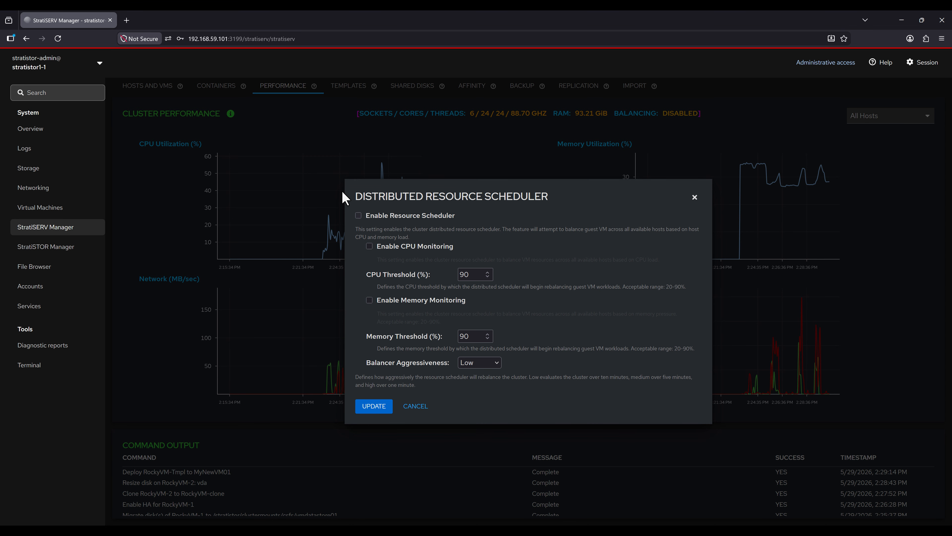
click(359, 216)
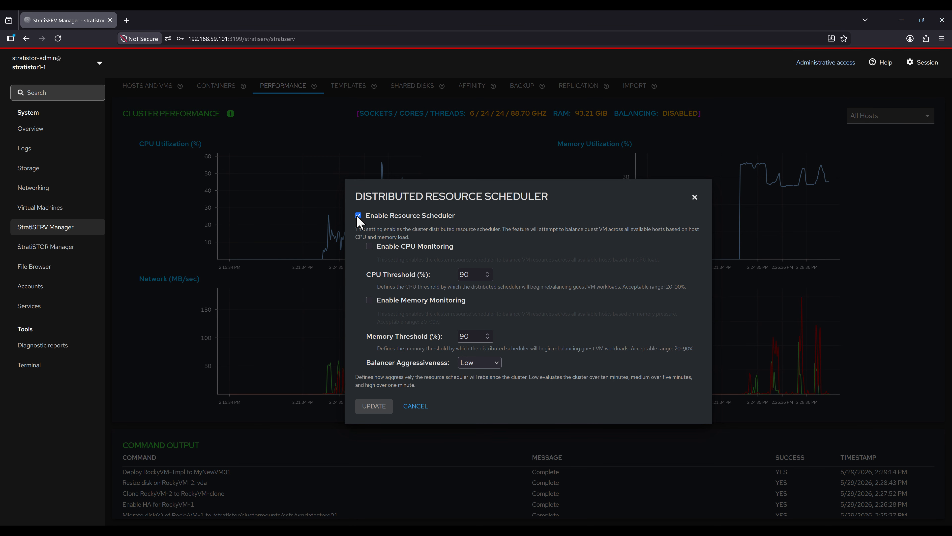
click(370, 247)
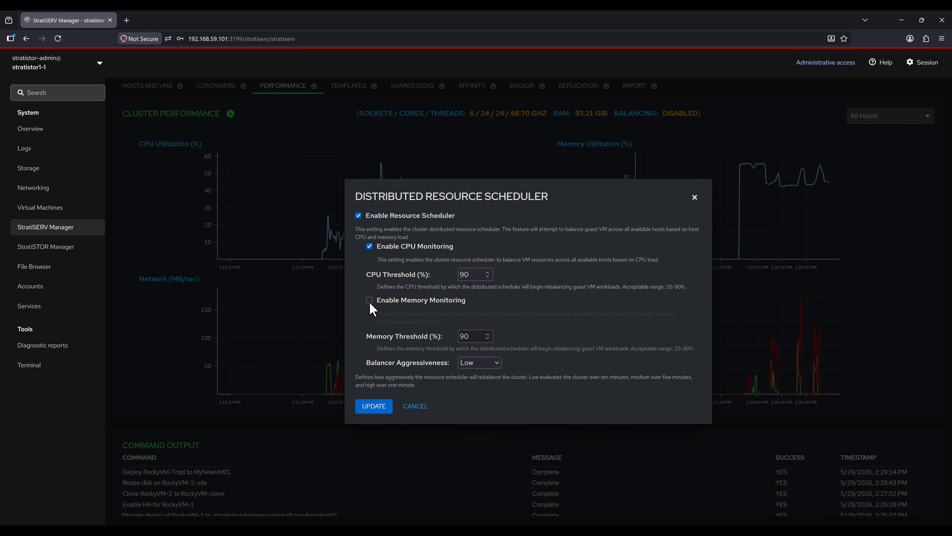
click(369, 300)
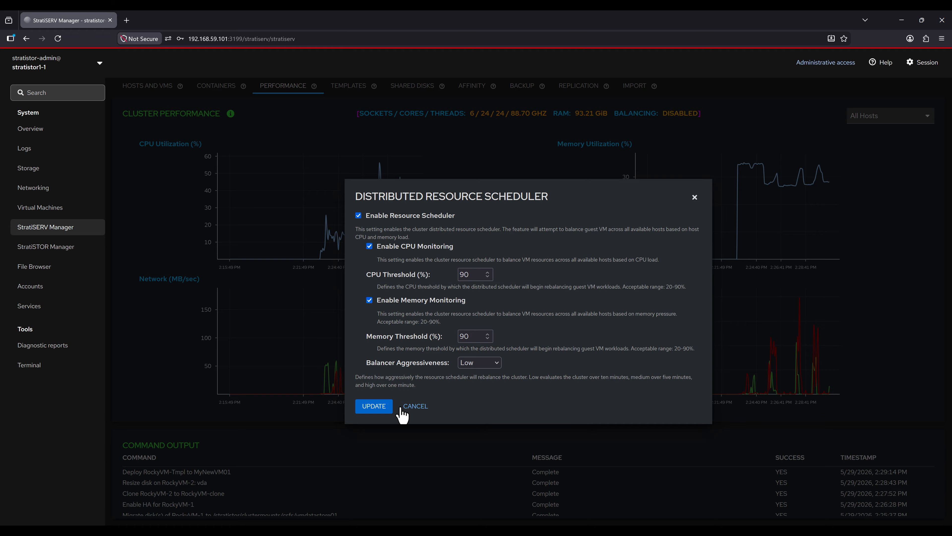
click(384, 412)
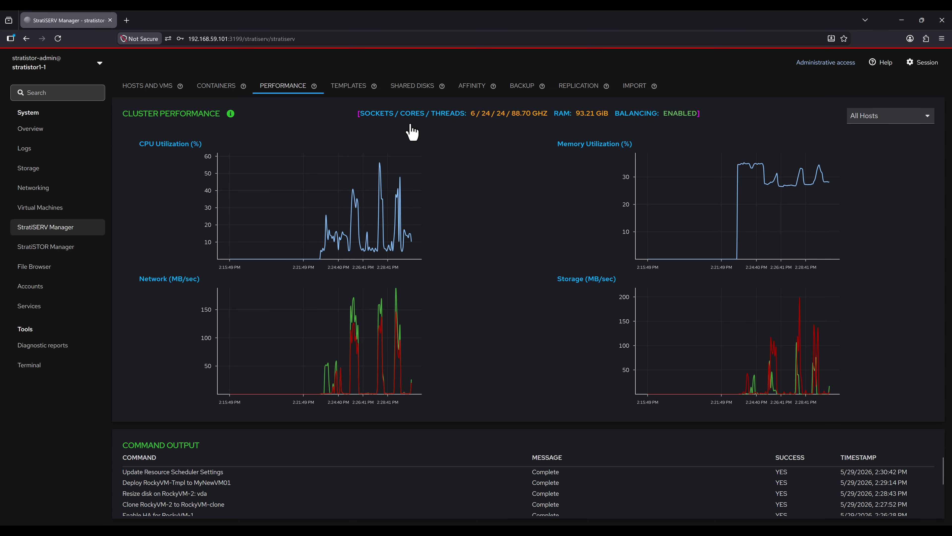
click(416, 88)
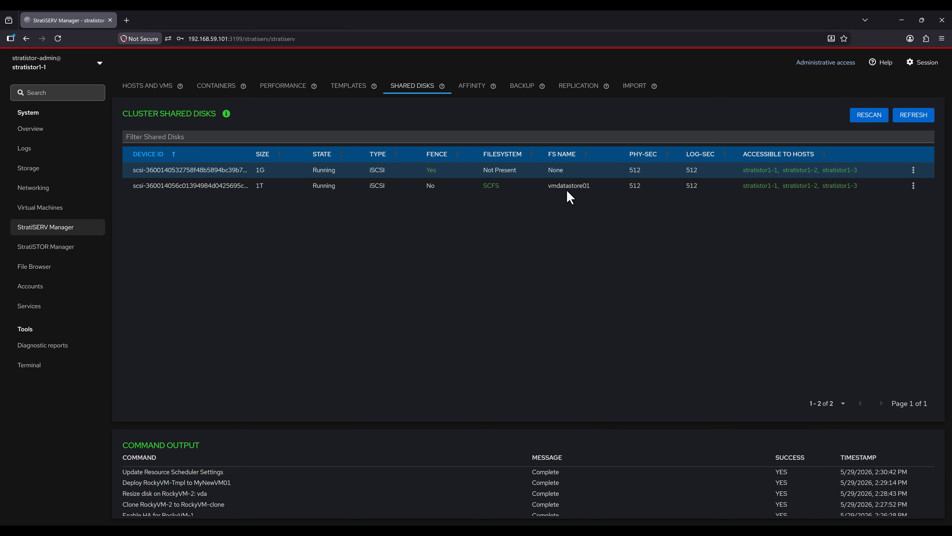
click(85, 215)
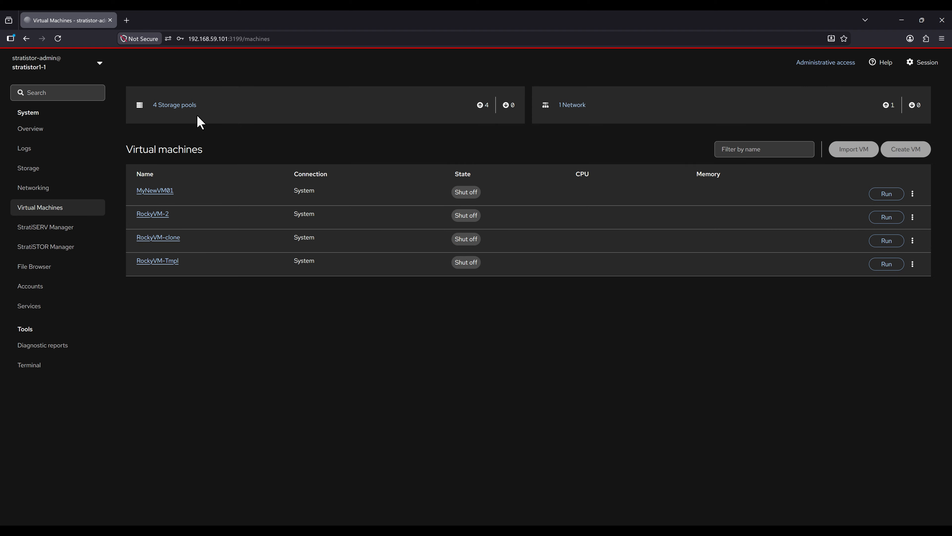
click(186, 107)
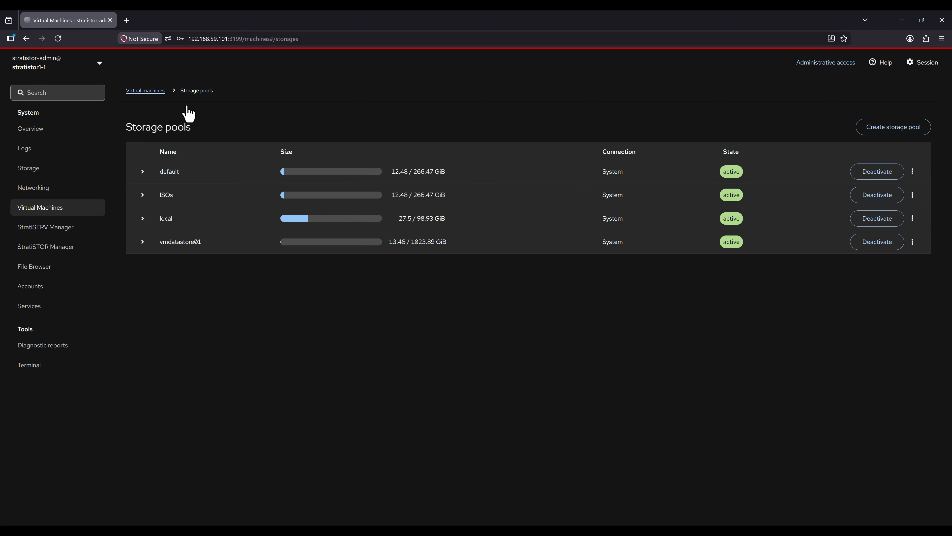
click(142, 242)
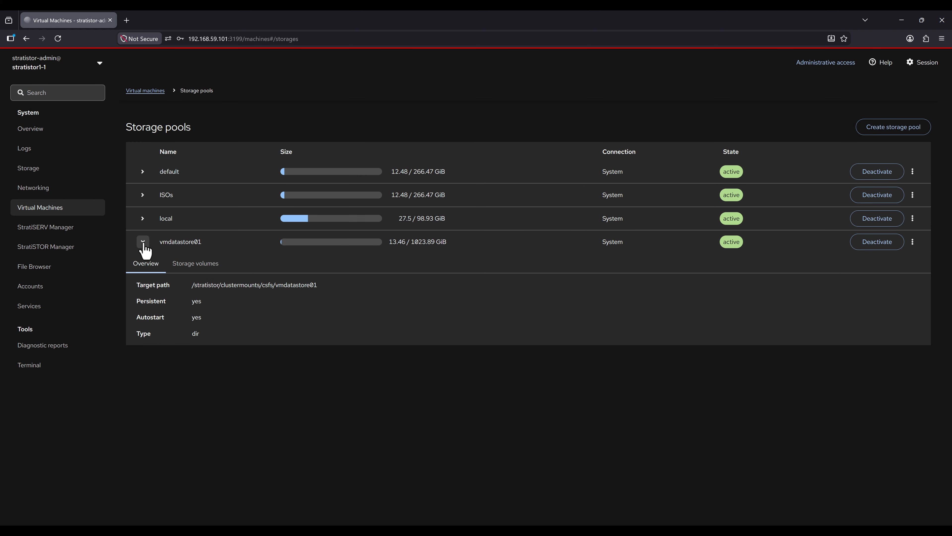
click(196, 264)
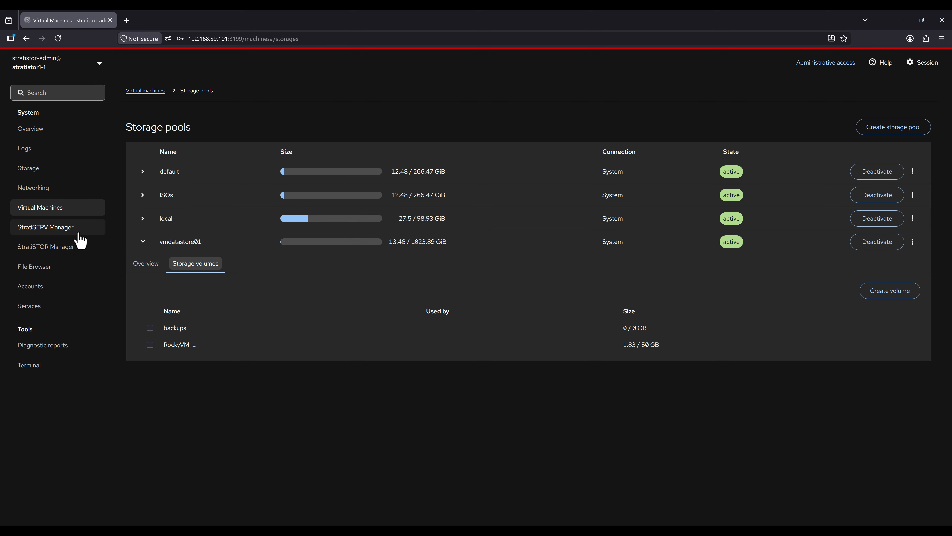
click(71, 232)
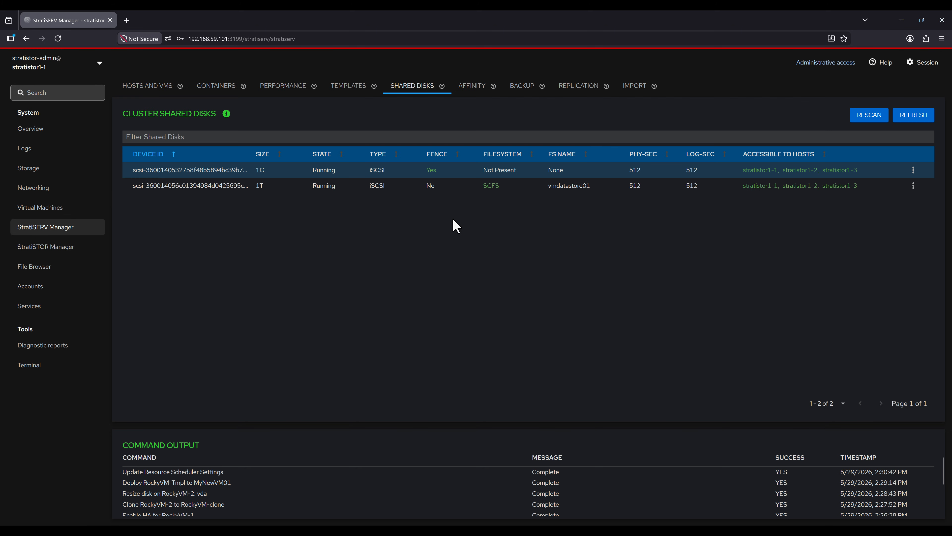
Step: Create affinity group AffinityGroup01 with RockyVM-1 and RockyVM-2, then view hosts and VMs
click(475, 98)
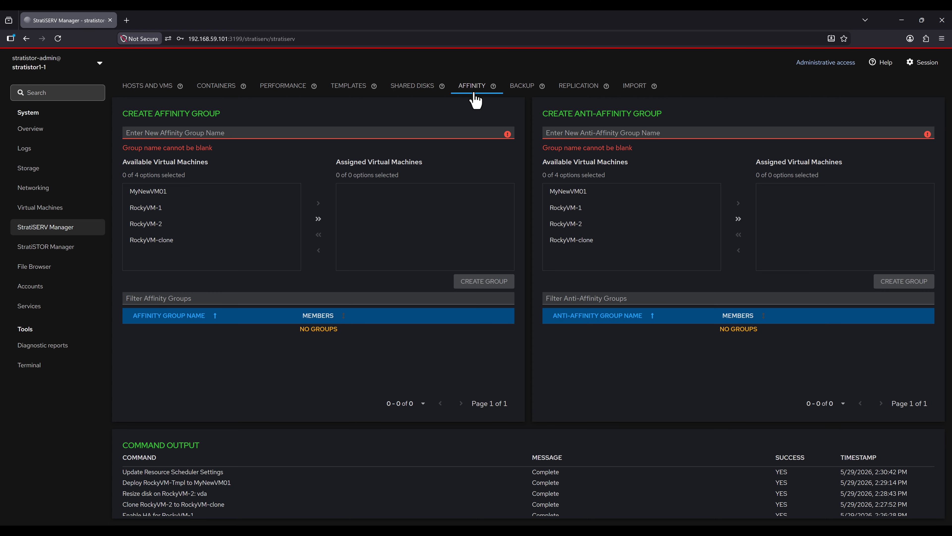
click(235, 133)
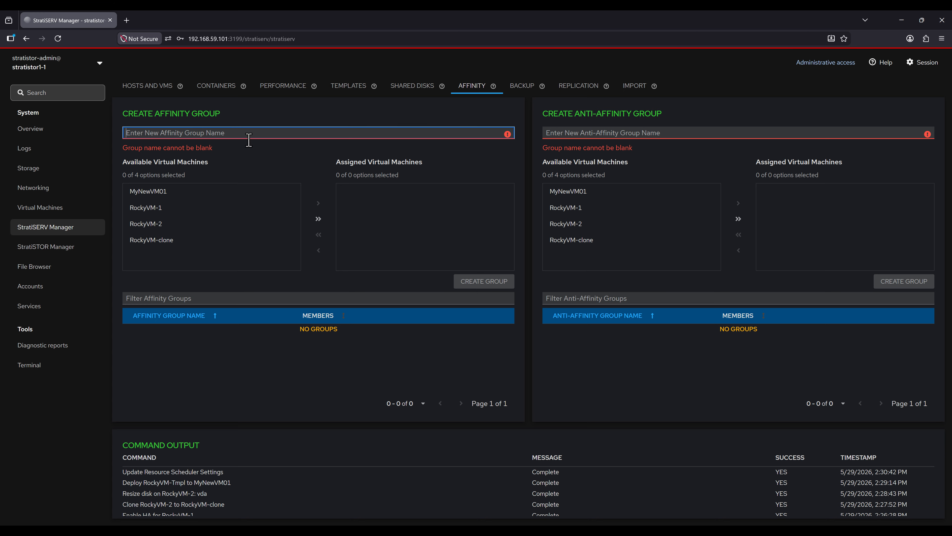
text(AffinityGro)
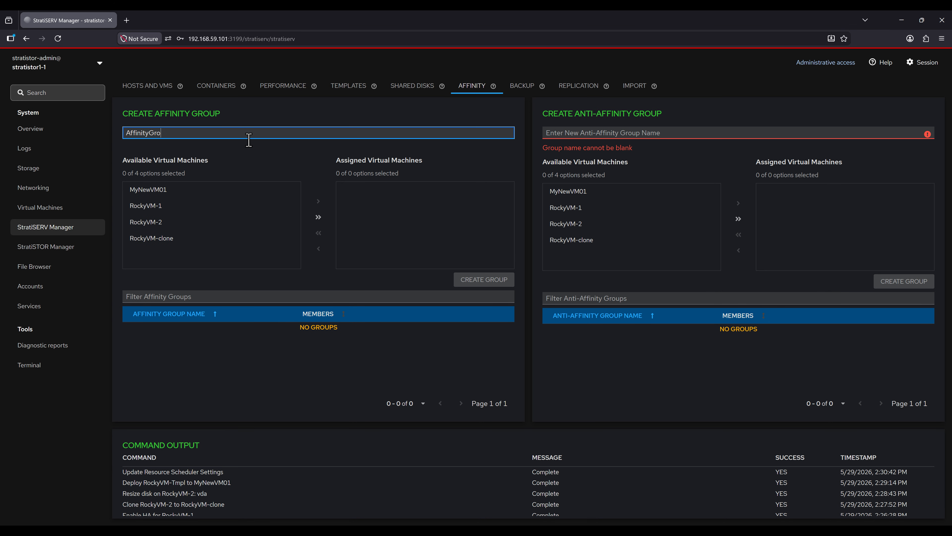
text(up01)
click(160, 206)
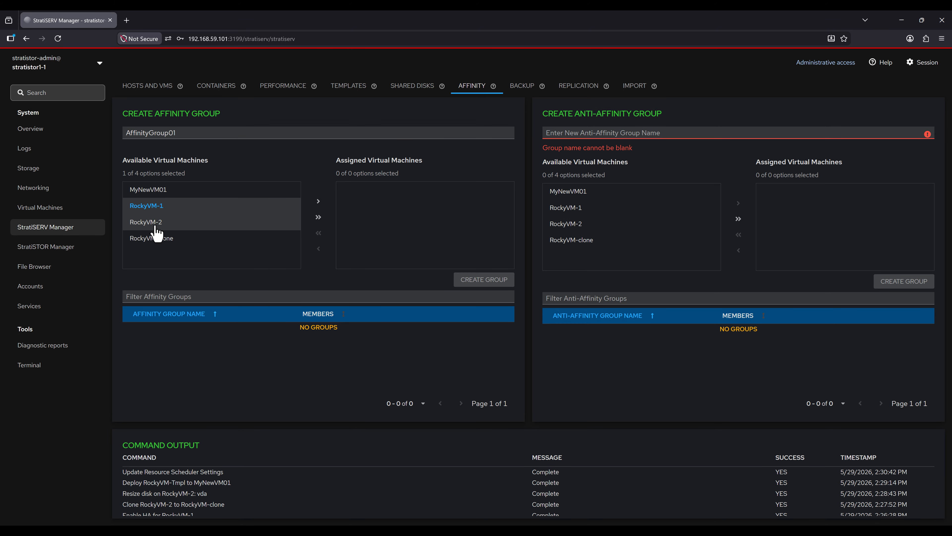
click(157, 223)
click(318, 201)
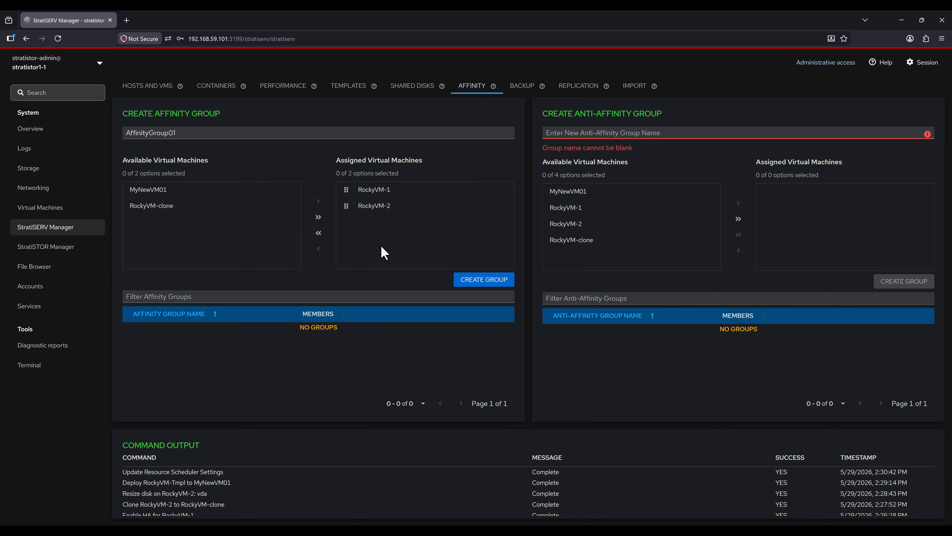
click(473, 286)
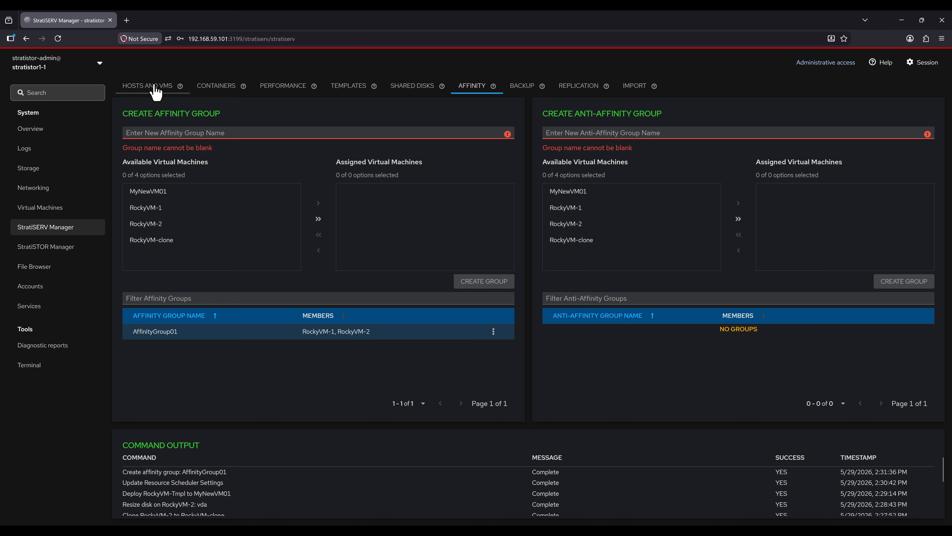
click(161, 90)
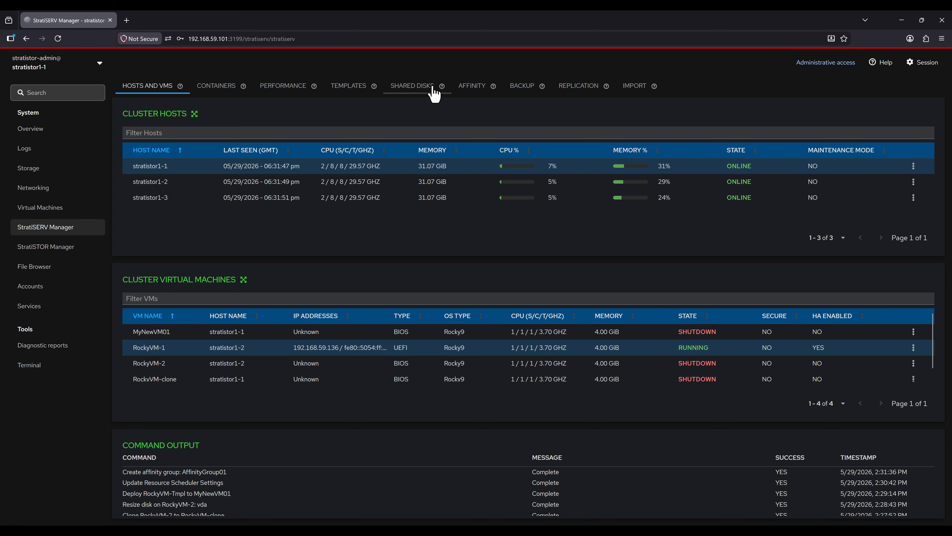
Step: Delete the affinity group AffinityGroup01
click(476, 90)
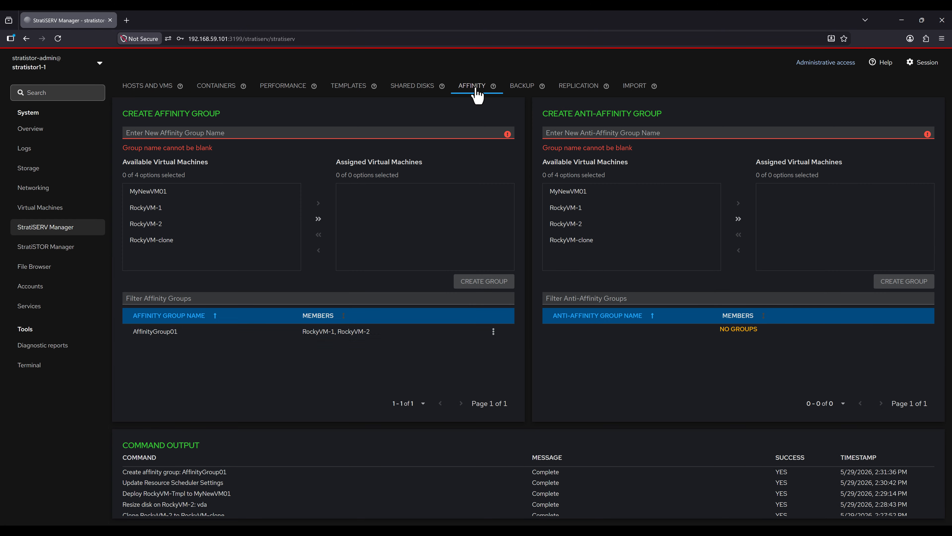
click(494, 331)
click(488, 347)
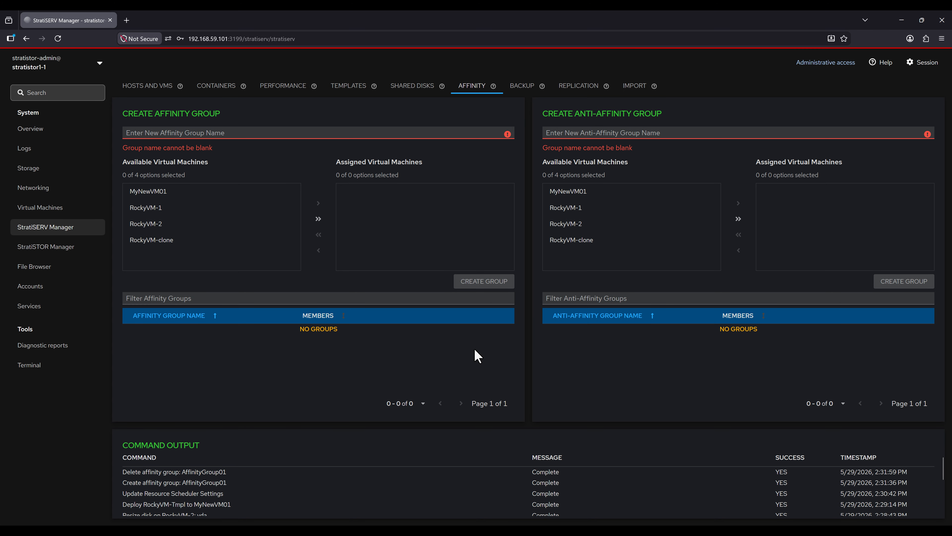
Step: Create anti-affinity group AntiAffinityGroup01 with RockyVM-1 and RockyVM-2, then view hosts and VMs
click(596, 135)
text(A)
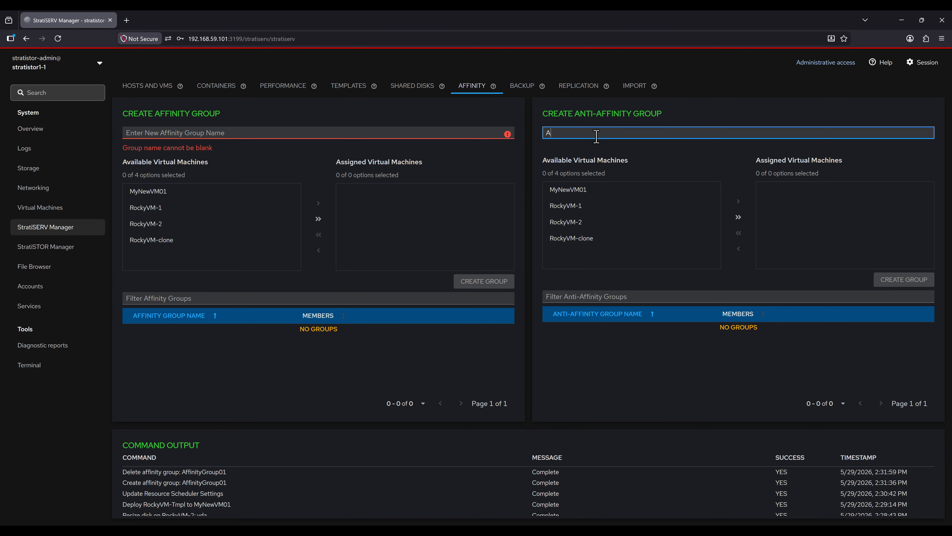
text(ntiAffinityGroup01)
click(580, 207)
click(667, 223)
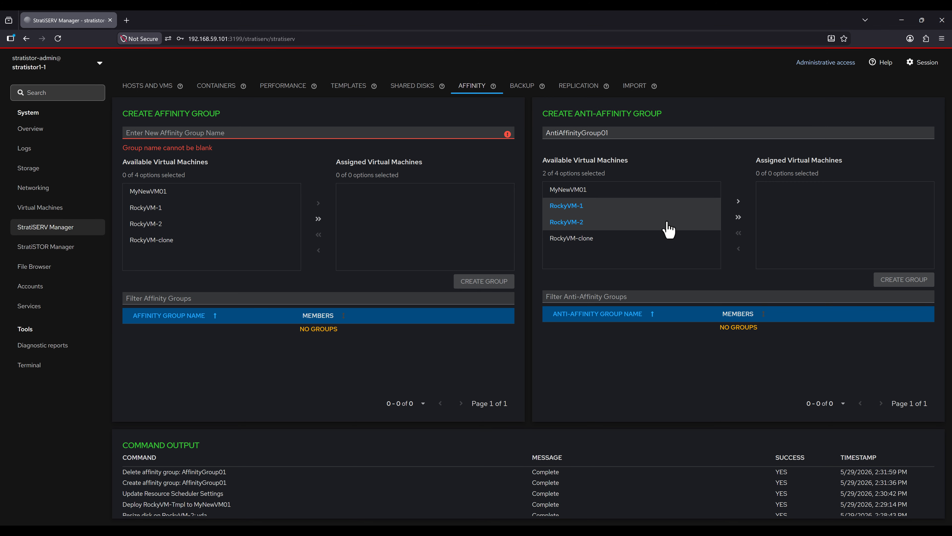
click(739, 202)
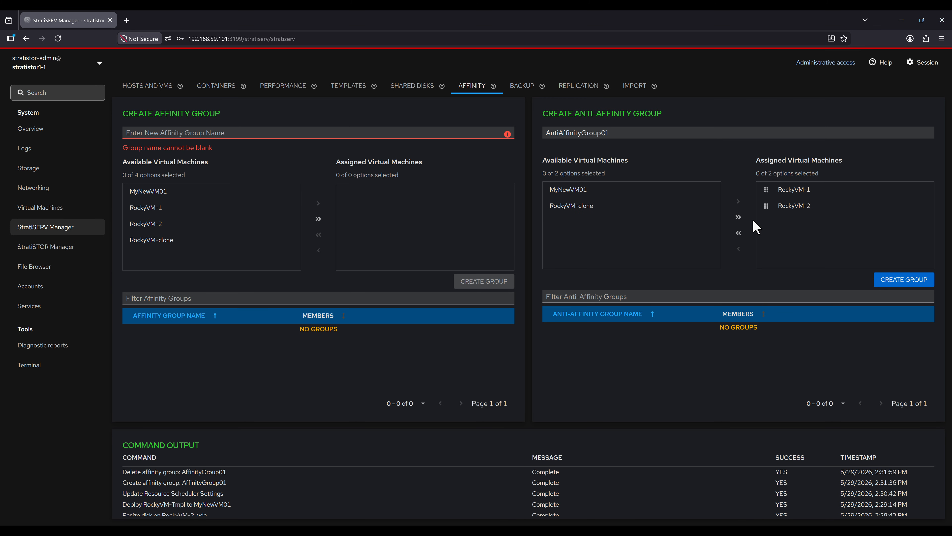
click(890, 280)
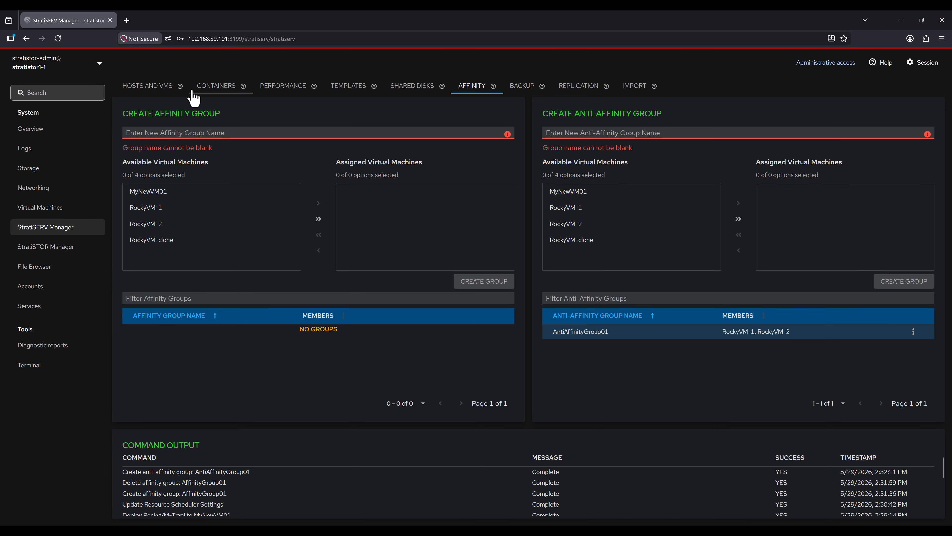
click(162, 96)
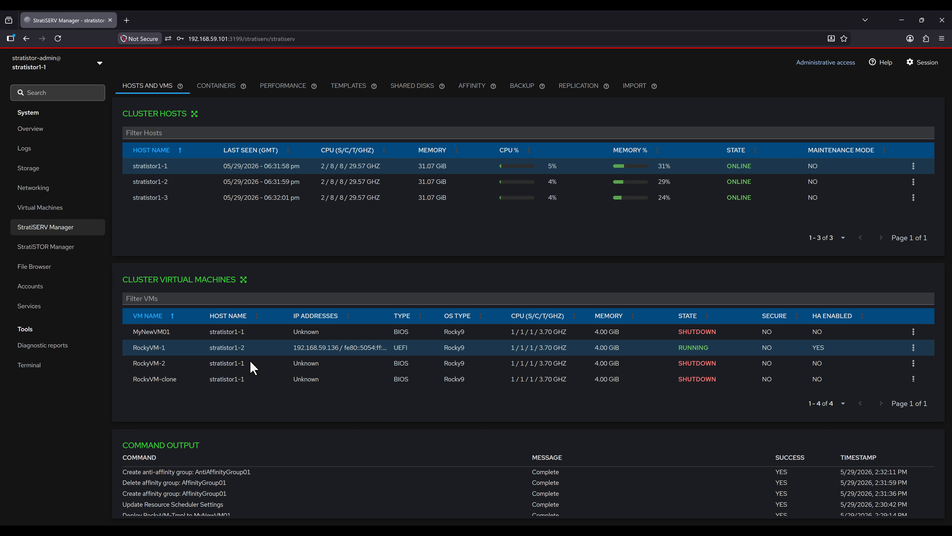
Step: On the Backup page, dismiss the new-repository form and open the Add New Backup Job form
click(523, 90)
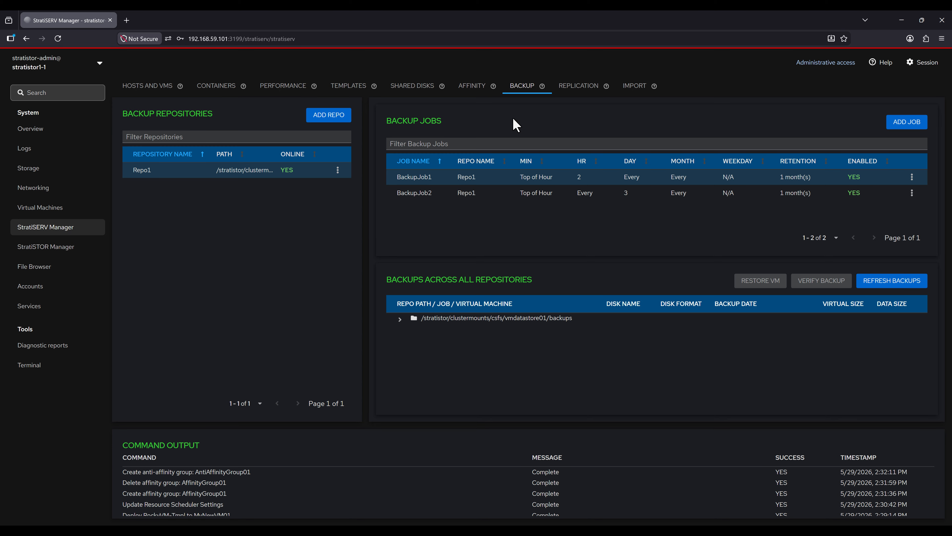
click(326, 115)
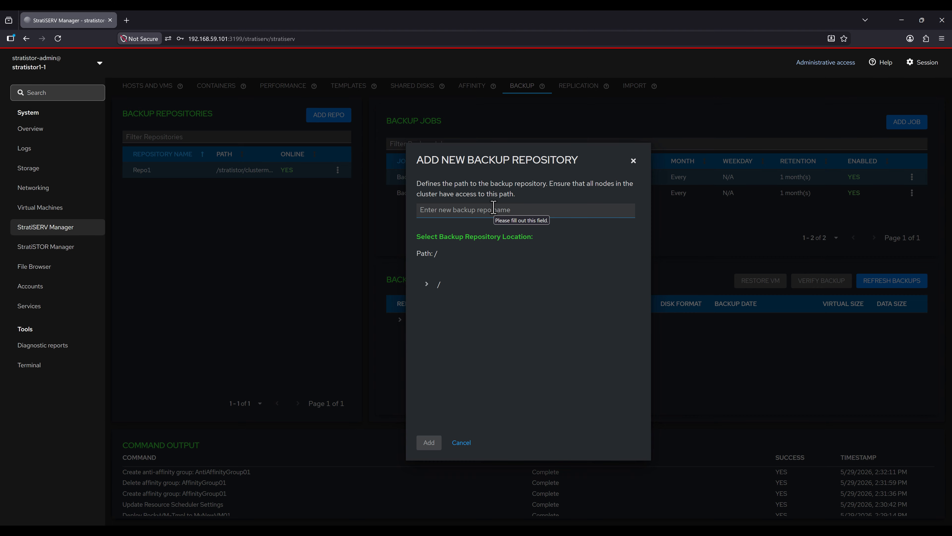
click(634, 161)
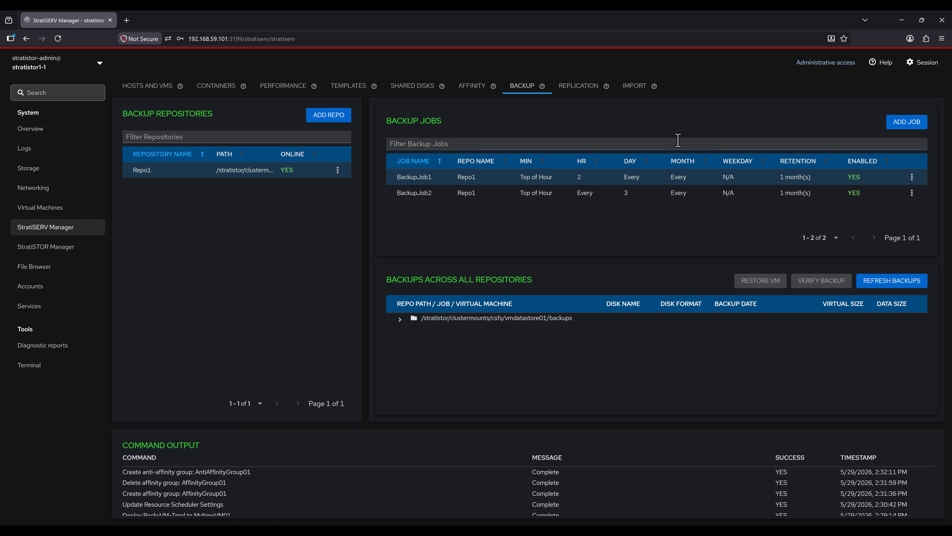
click(896, 124)
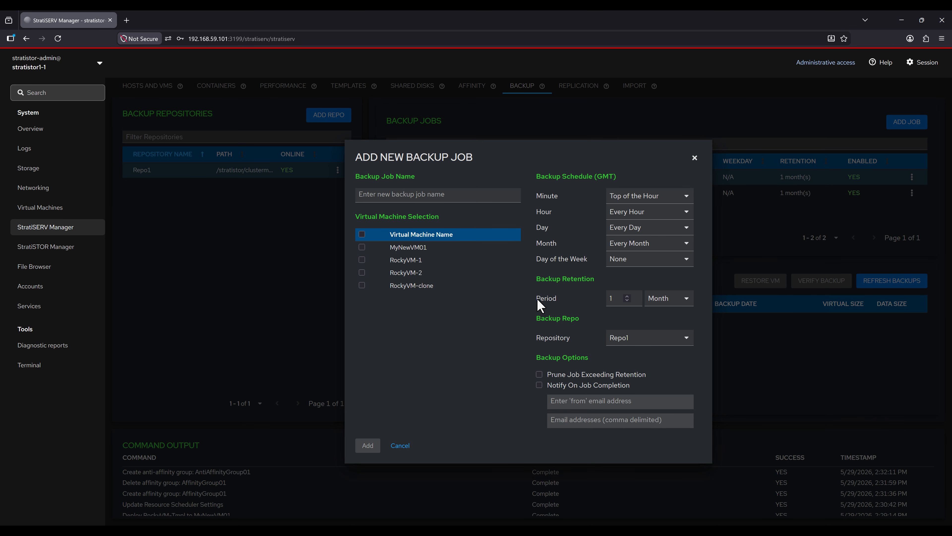
Step: Dismiss the job form and expand BackupJob1 down to RockyVM-1's 02:11:33 PM backup
click(694, 159)
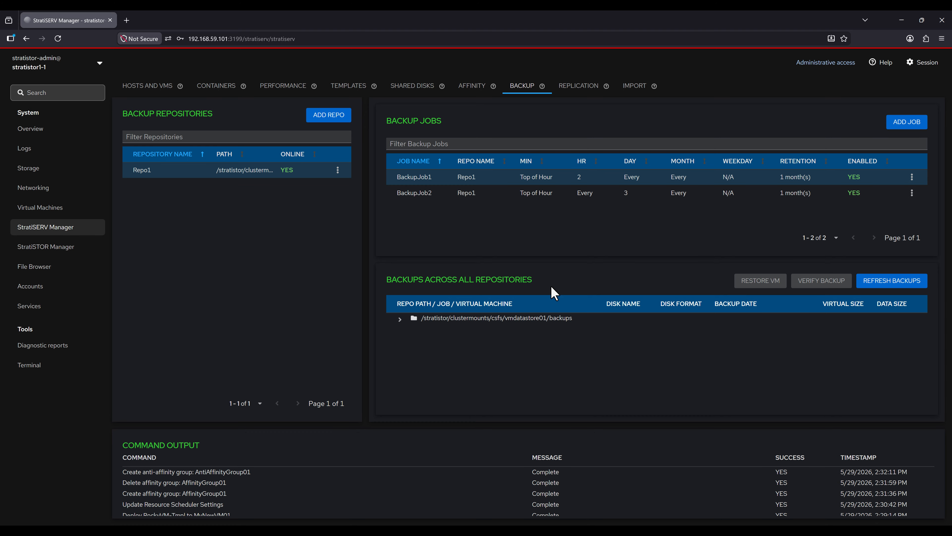
click(400, 319)
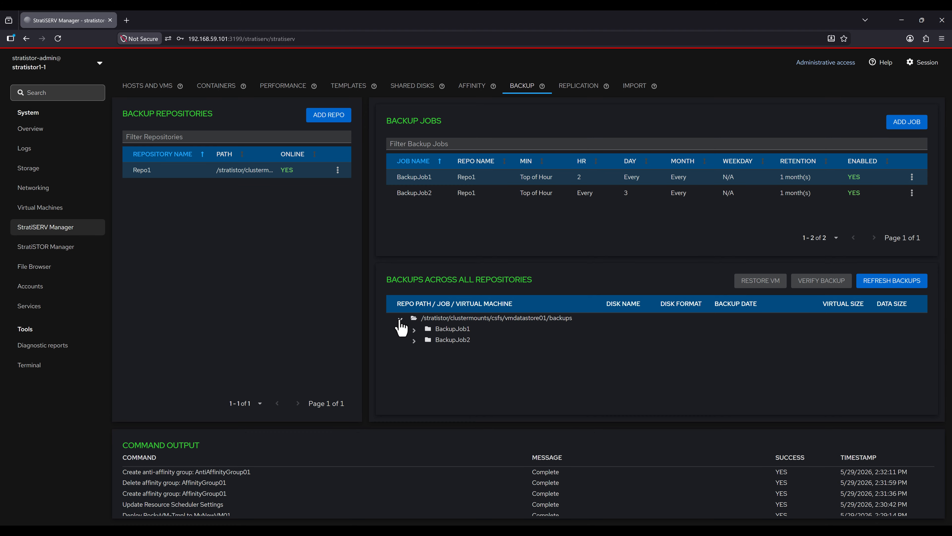
click(414, 330)
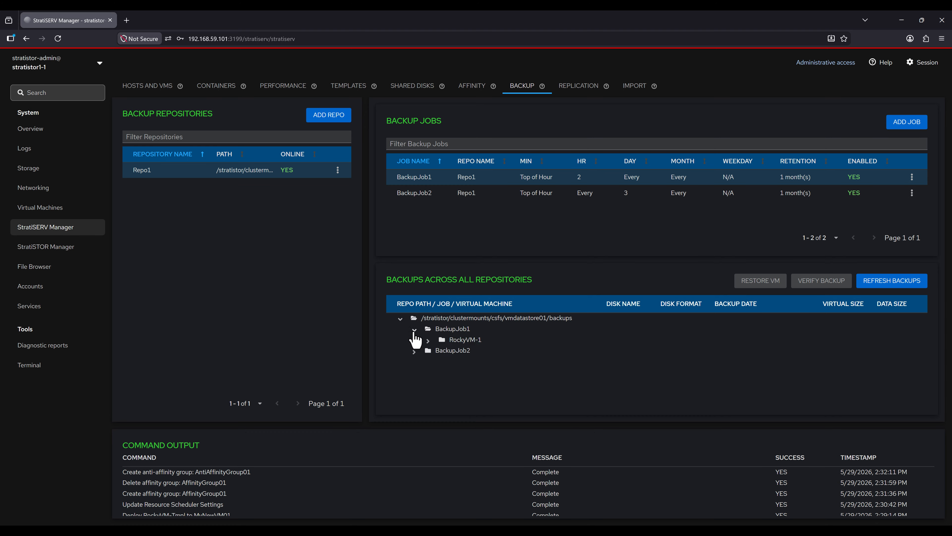
click(428, 340)
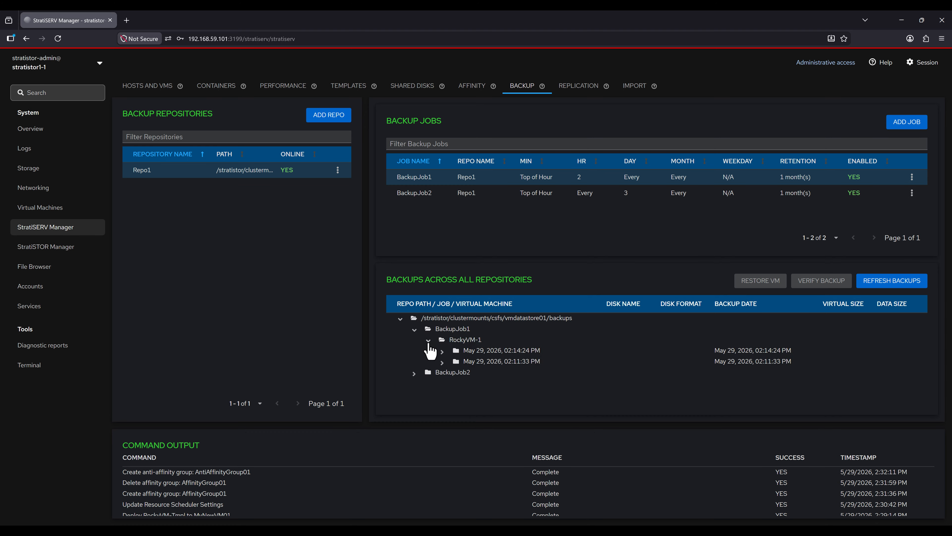
click(442, 351)
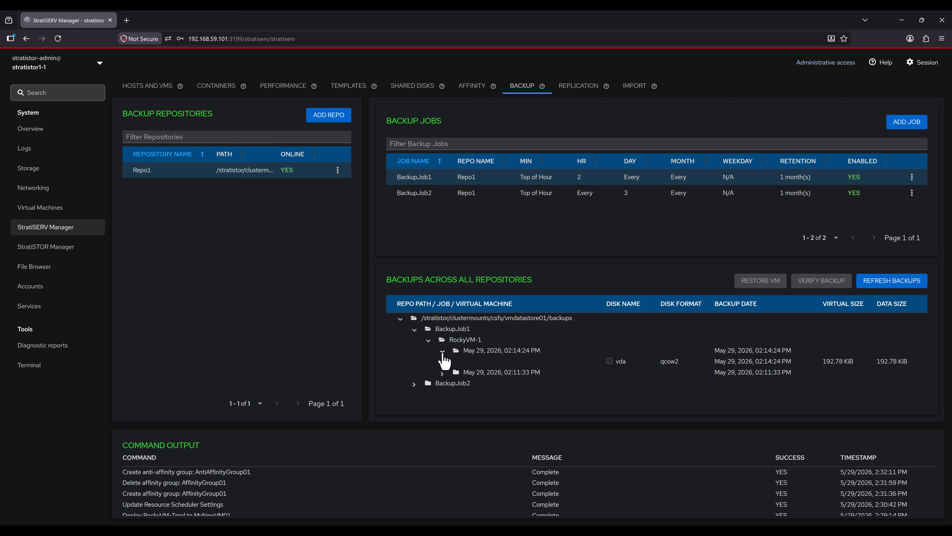
click(443, 374)
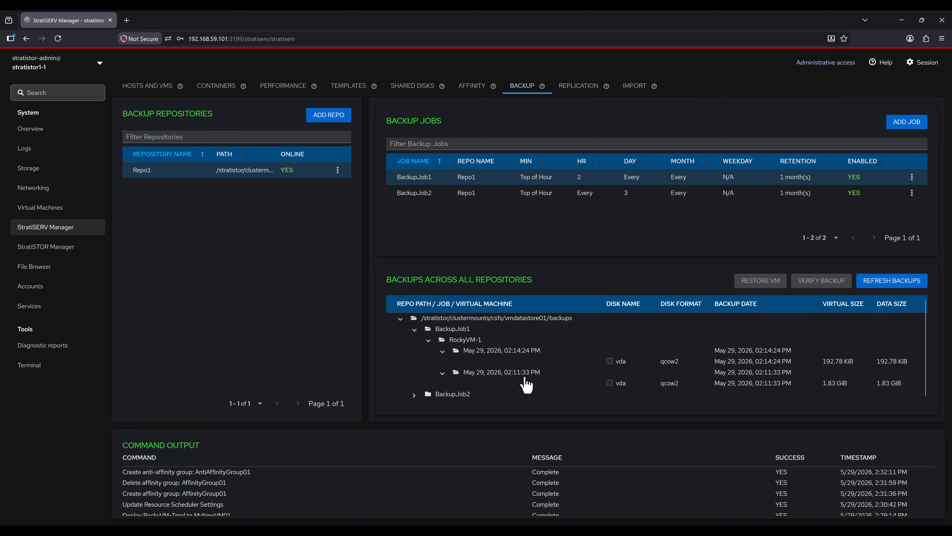
Step: Select that backup's vda disk, verify it, and bring up the restore options
click(609, 383)
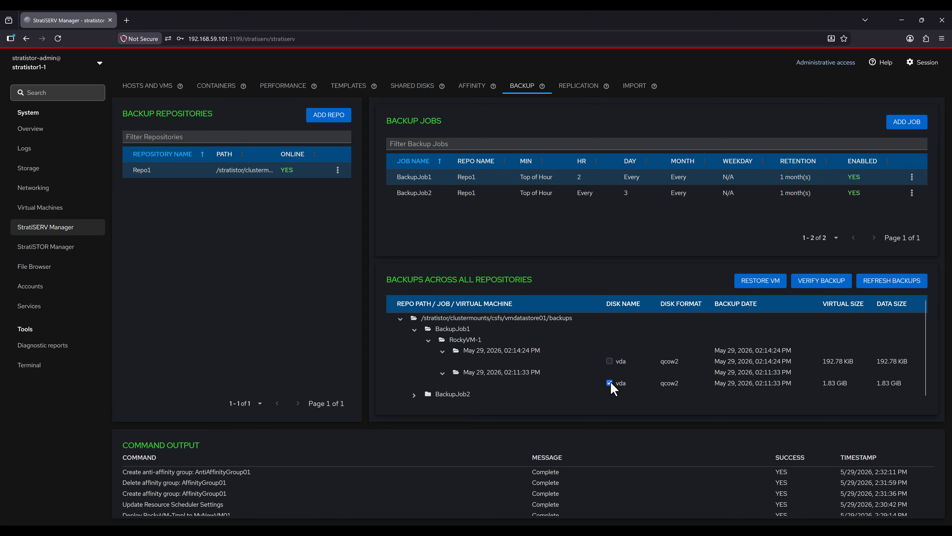
click(816, 290)
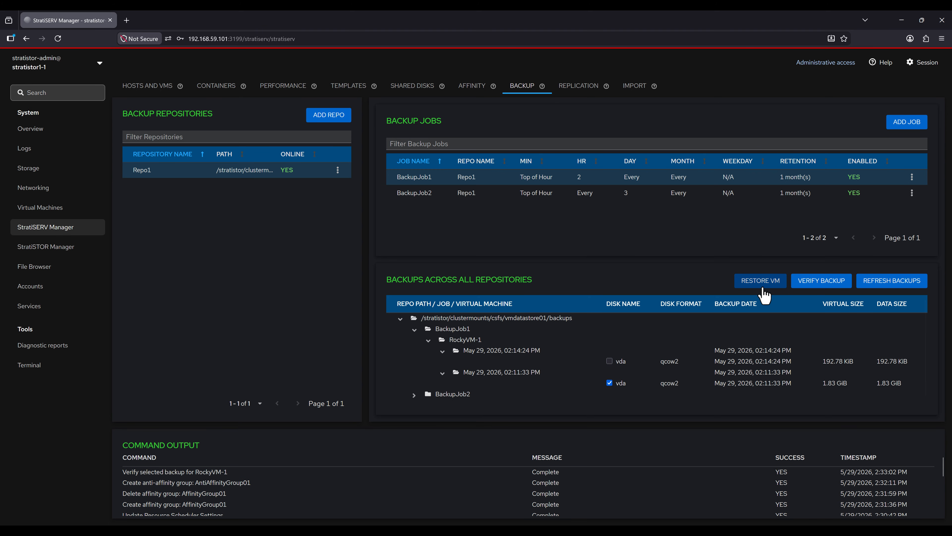
click(751, 287)
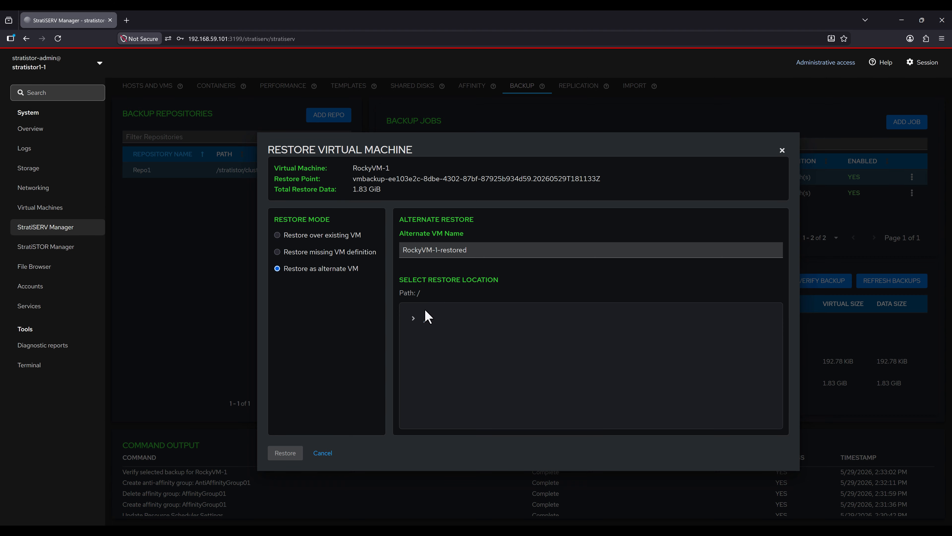
Step: Restore RockyVM-1 as RockyVM-1-restored into /stratistor/clustermounts/csfs/vmdatastore01 and check the cluster VM list
click(412, 323)
scroll(431, 371, down, 5)
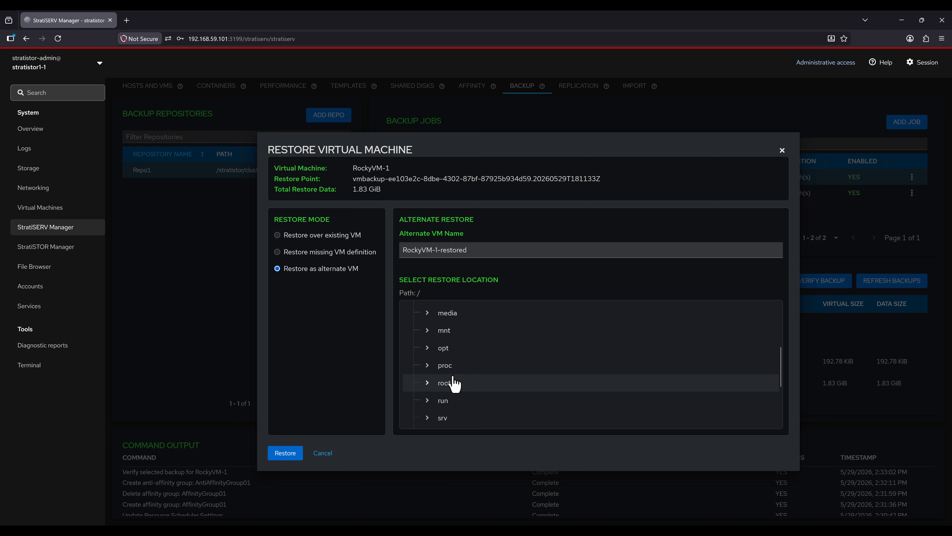
click(456, 343)
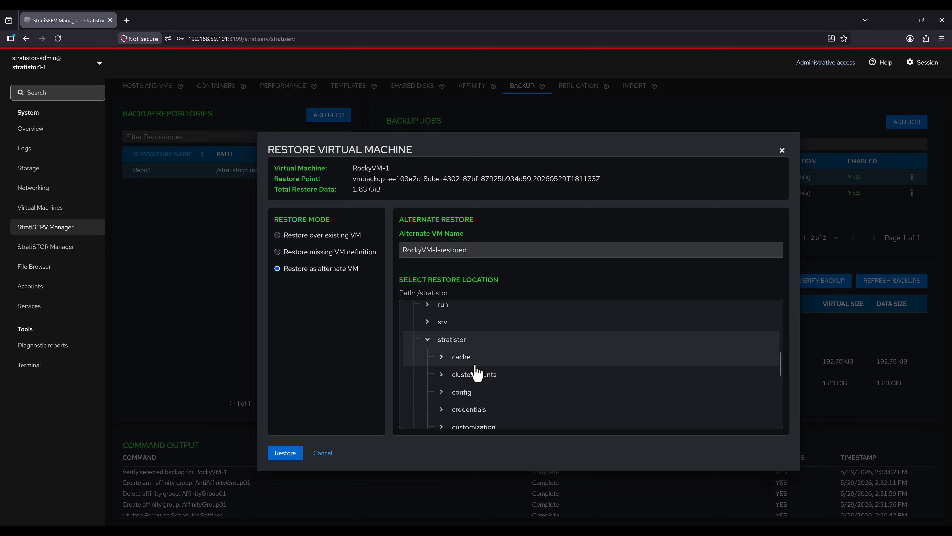
click(475, 376)
click(478, 392)
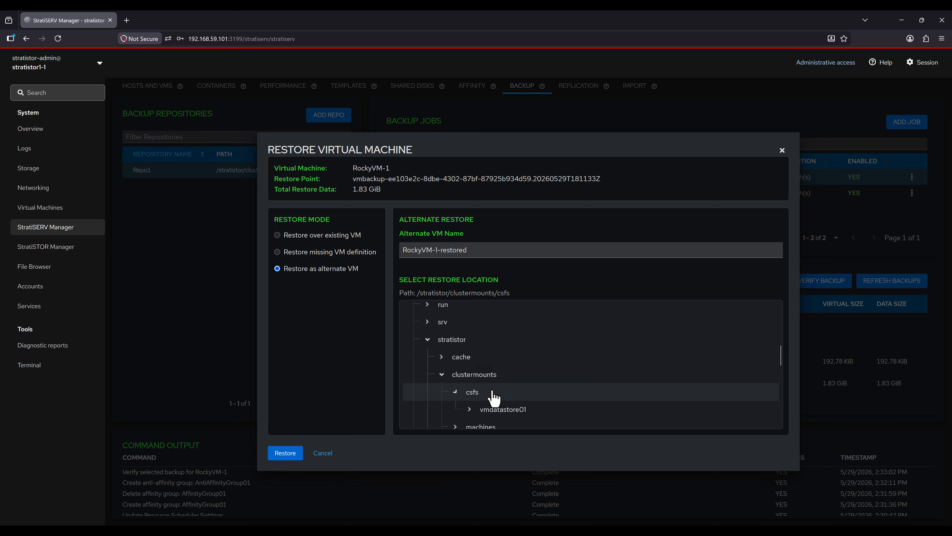
click(513, 409)
scroll(537, 383, down, 3)
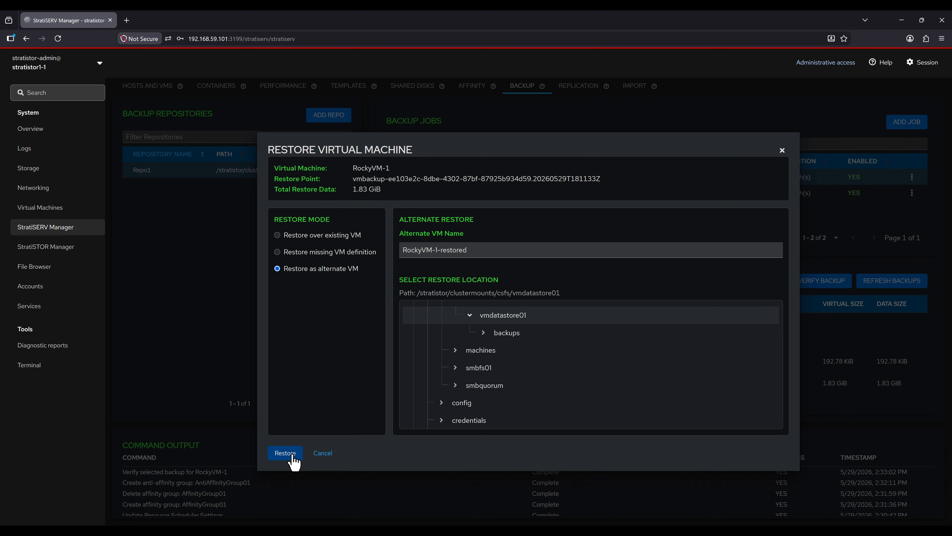
click(285, 453)
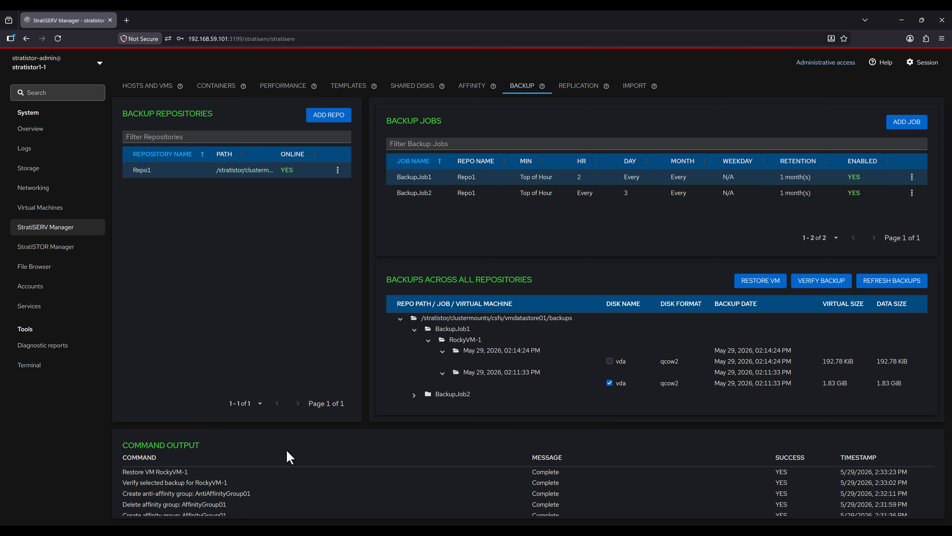
click(154, 92)
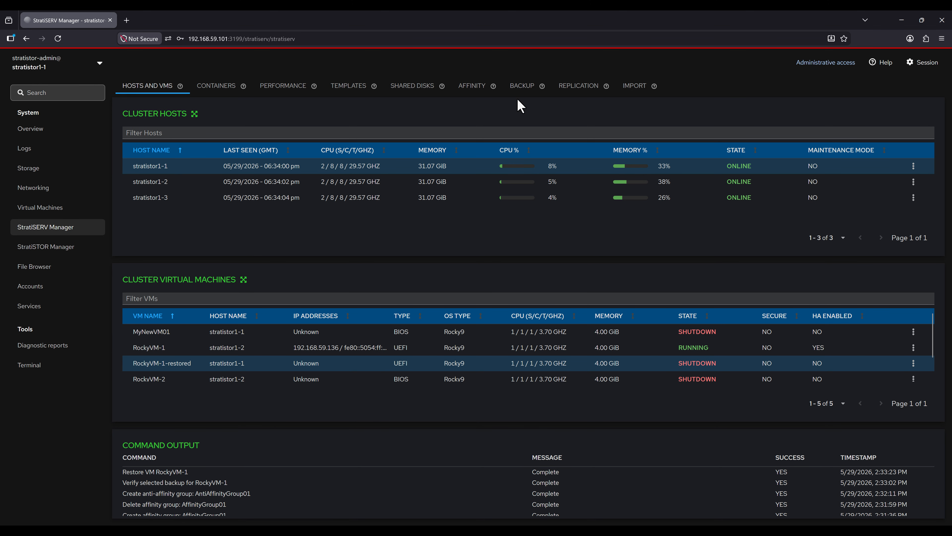
Step: Preview the in-place and missing-definition restore modes for the backup, then cancel the restore
click(523, 88)
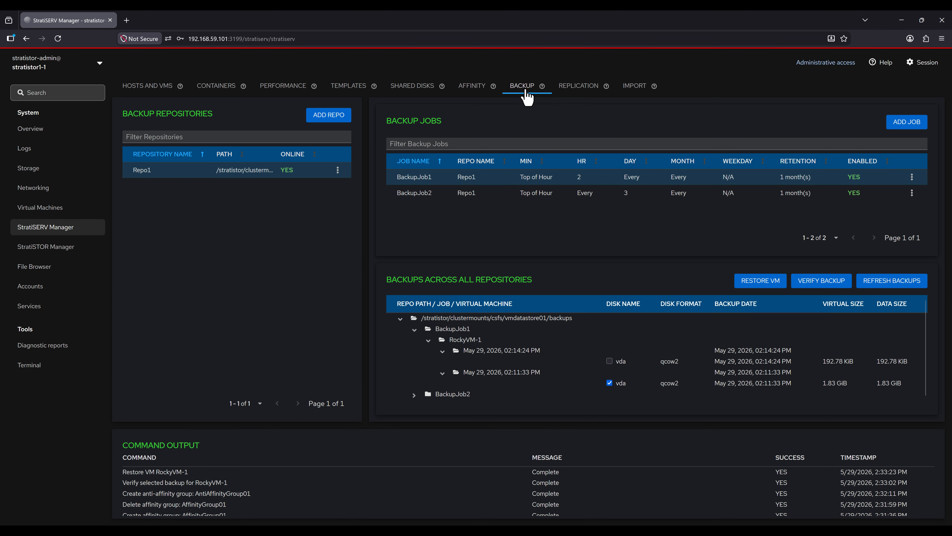
click(760, 281)
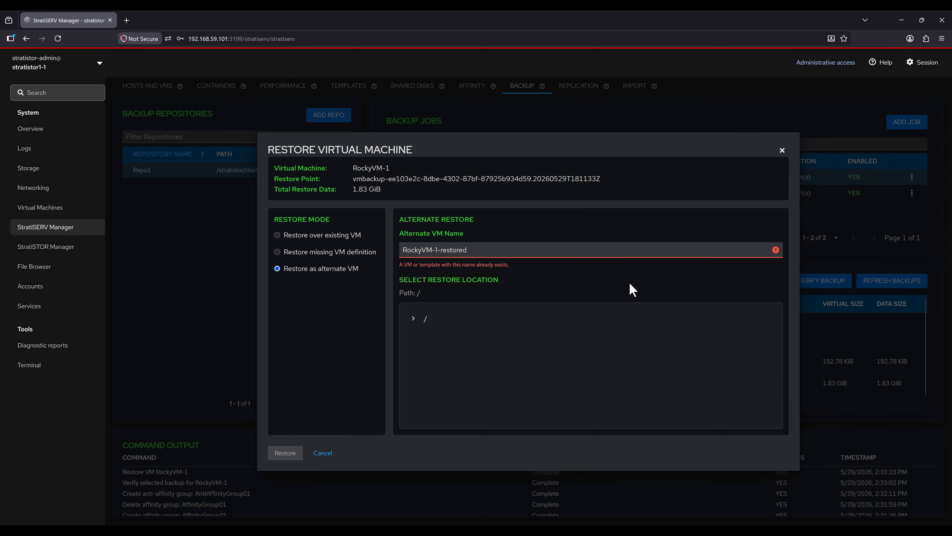
click(330, 236)
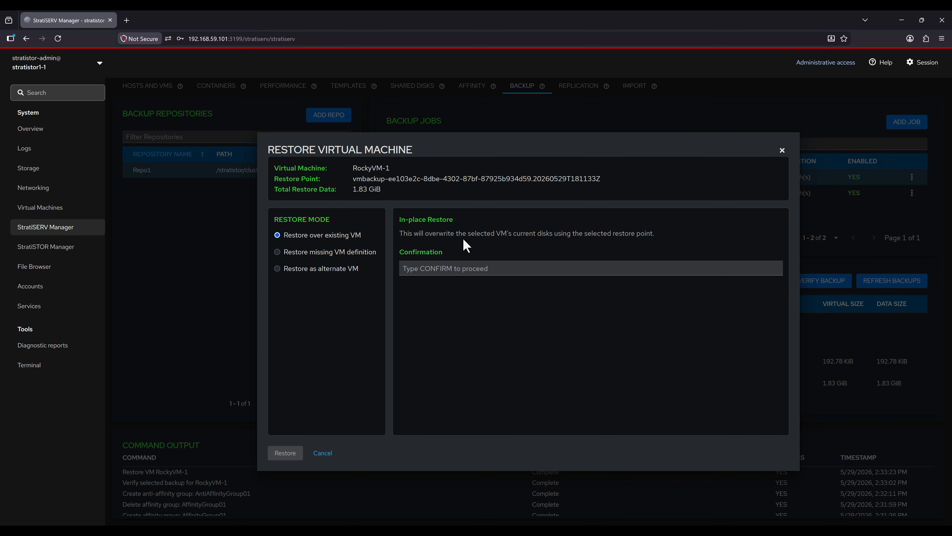
click(355, 260)
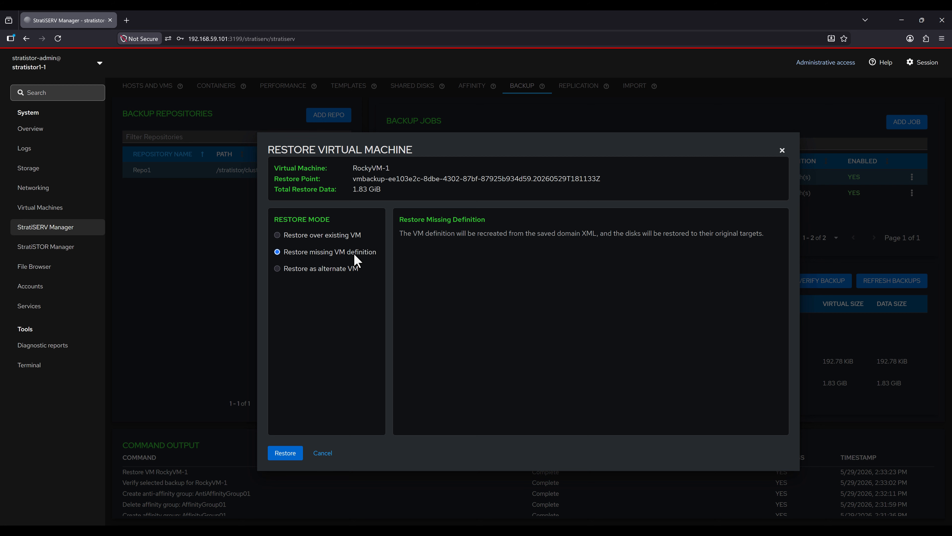
click(323, 454)
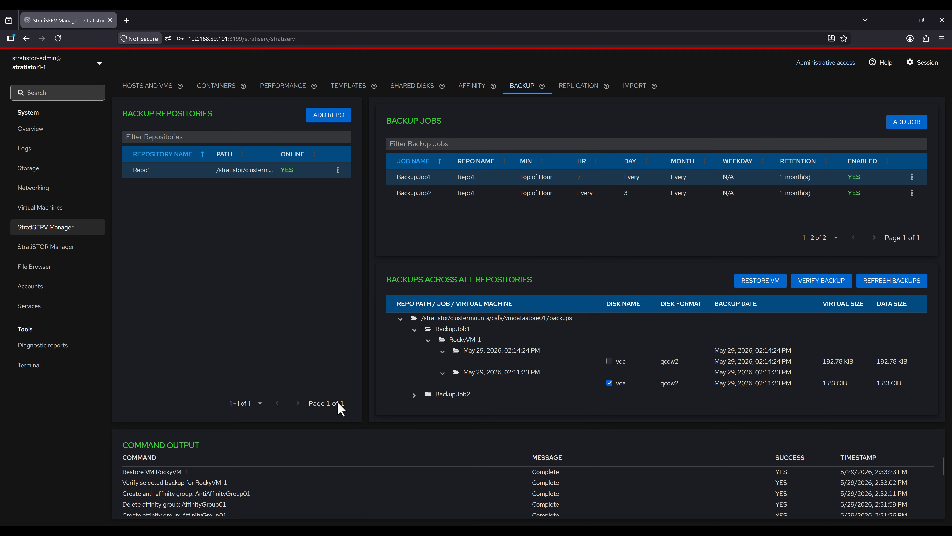
Step: Go to the Replication page and look at the new-destination form without adding one
click(579, 87)
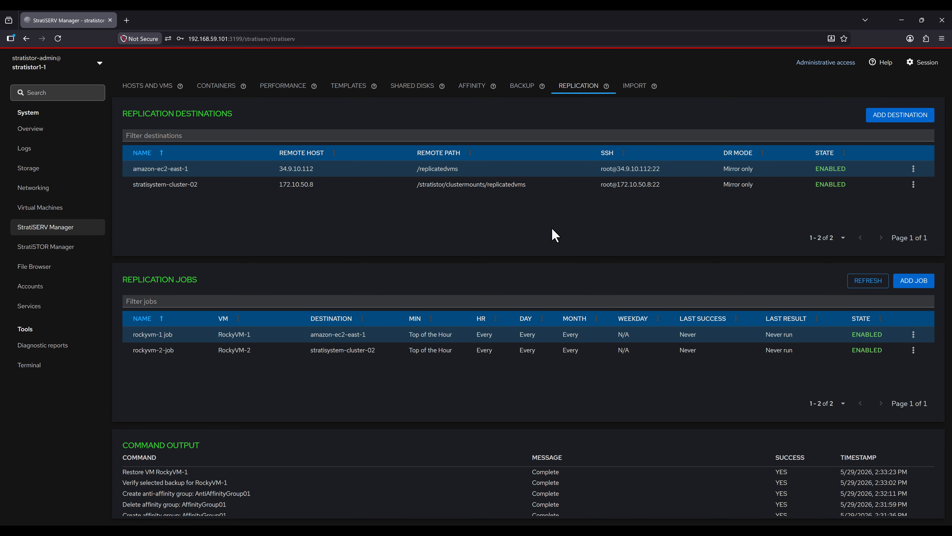
click(886, 119)
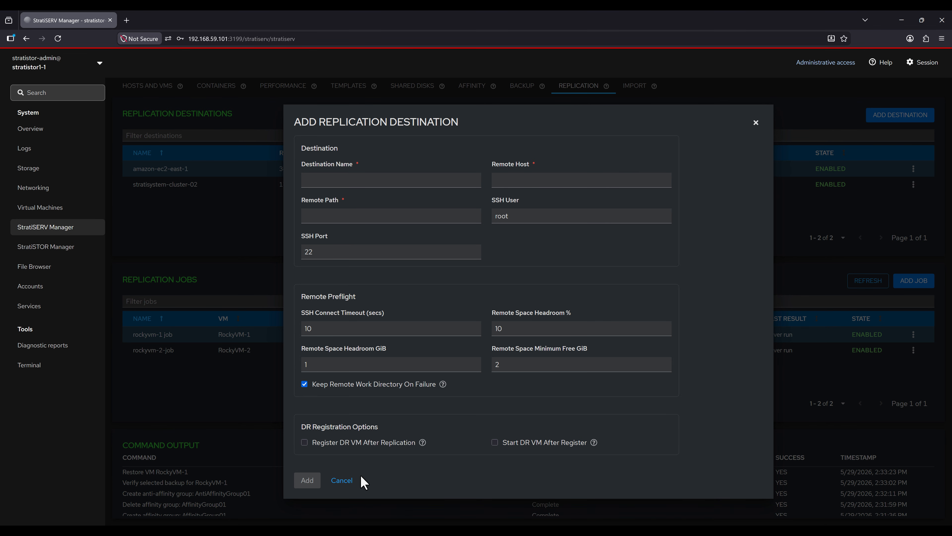
click(339, 481)
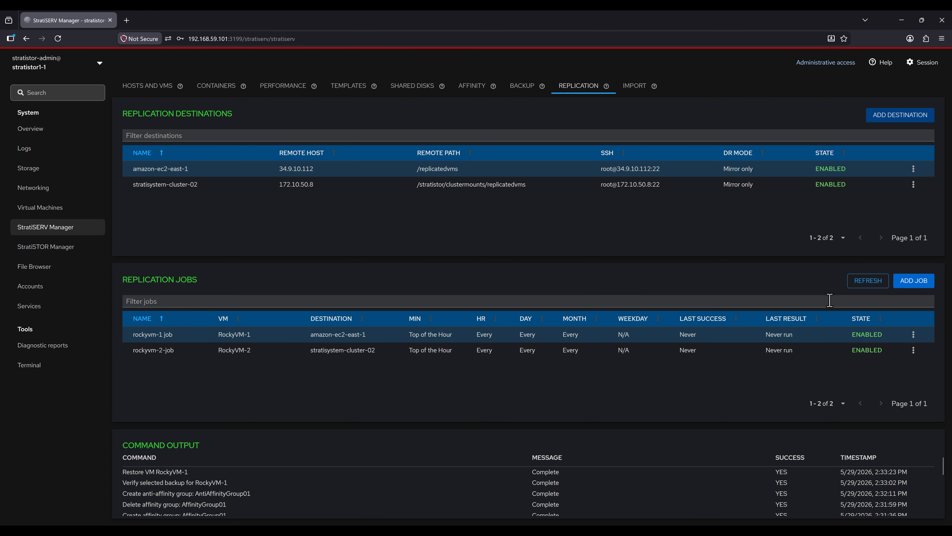
Step: Look through the new replication job form and cancel it without adding a job
click(914, 281)
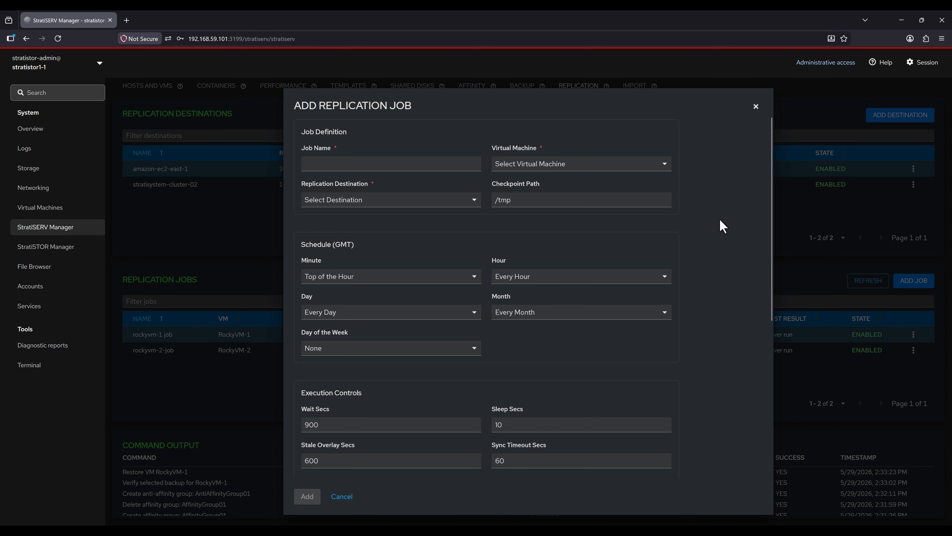
scroll(720, 220, down, 3)
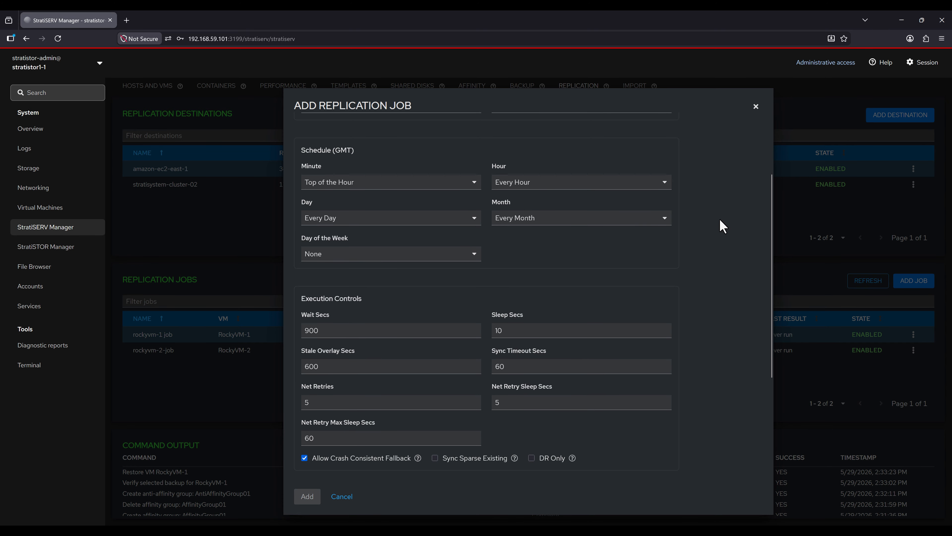
scroll(720, 221, down, 4)
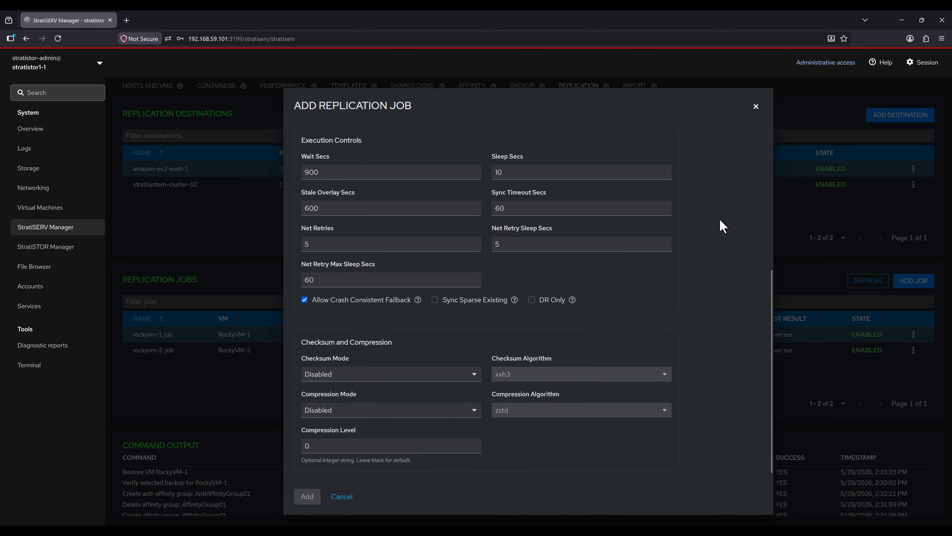
click(342, 497)
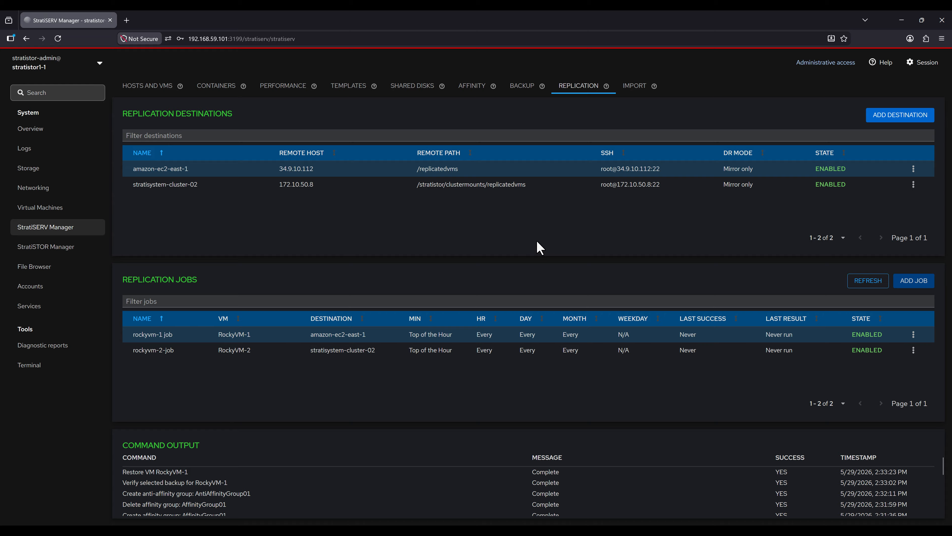
Step: On the VM import page, authenticate to ESXi host 192.168.1.185 as root with its password
click(637, 89)
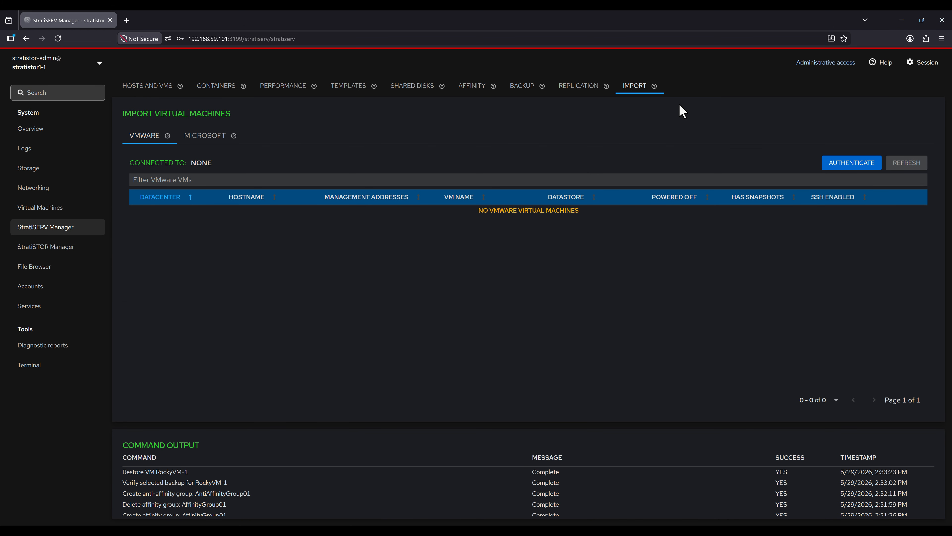
click(834, 165)
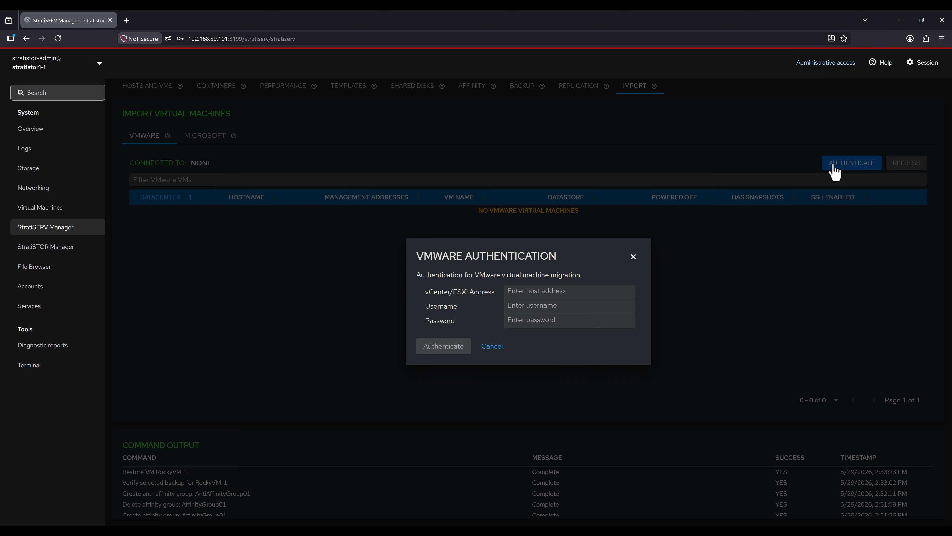
click(590, 291)
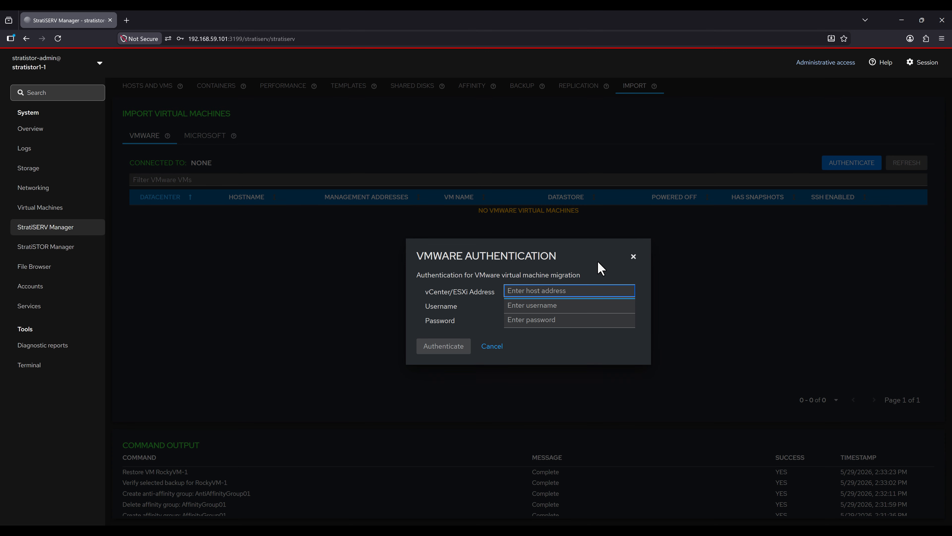
text(192.168.1.185)
key(Tab)
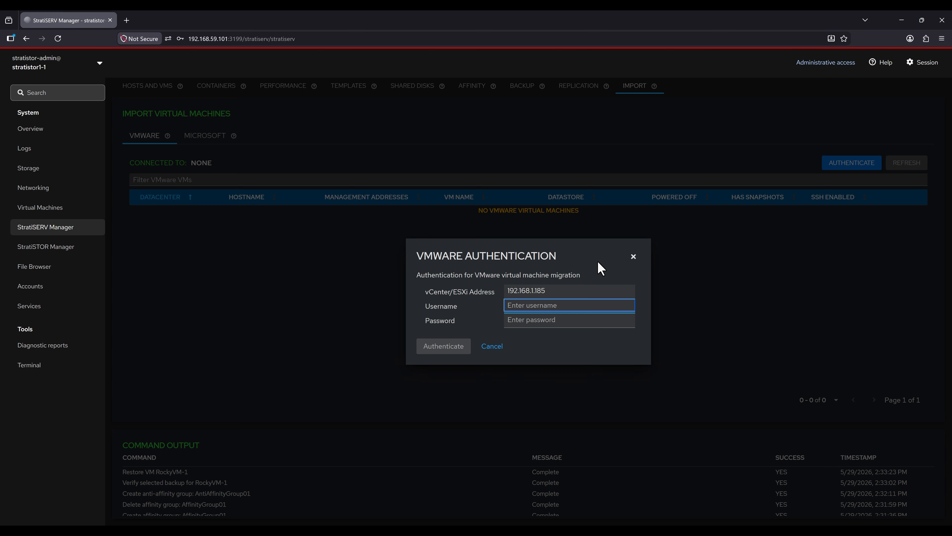
text(root)
key(Tab)
text(****)
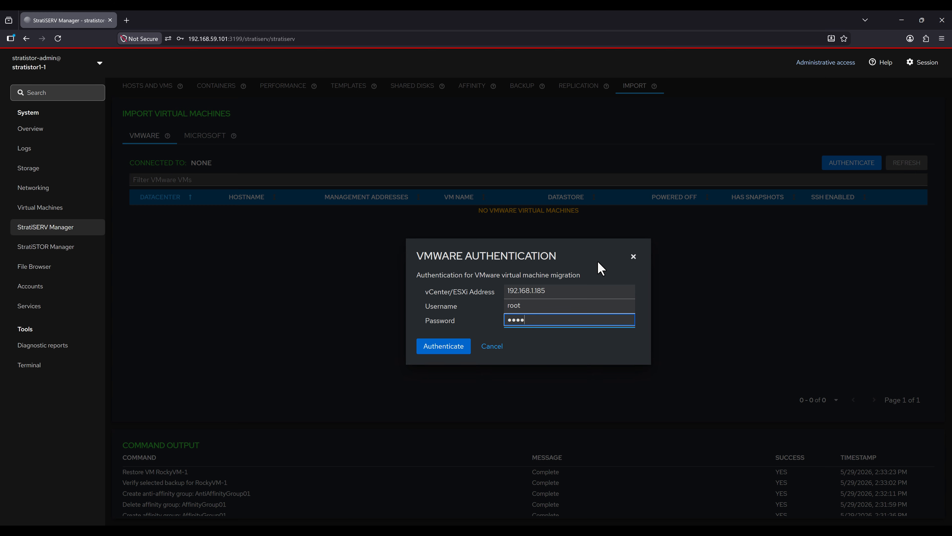
text(********)
click(454, 350)
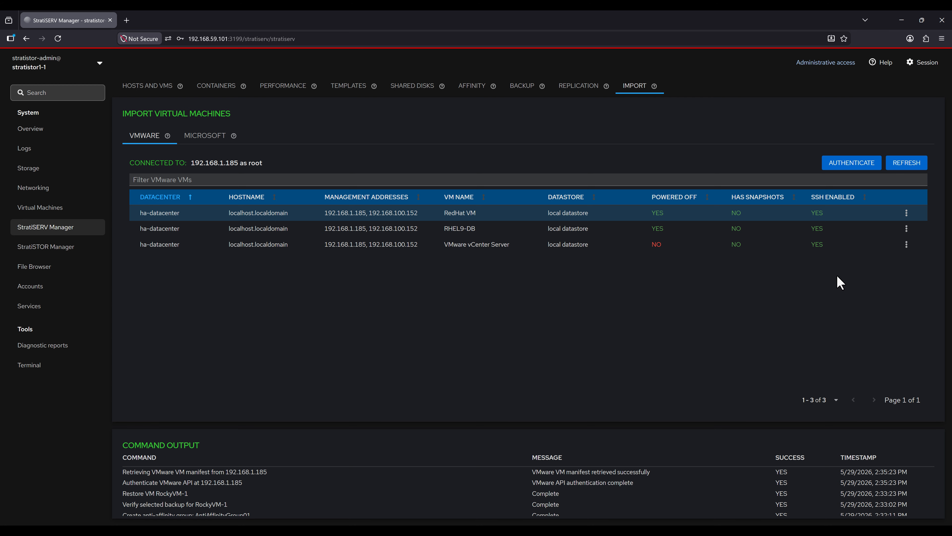
Step: Choose Import VM for RHEL9-DB, enter the ESXi root credentials, and test the connection
click(906, 229)
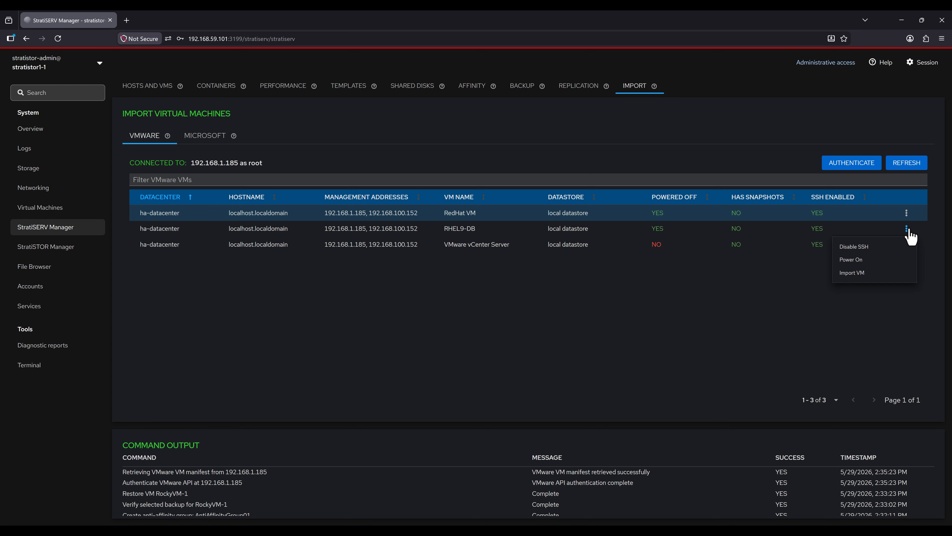
click(864, 277)
click(539, 197)
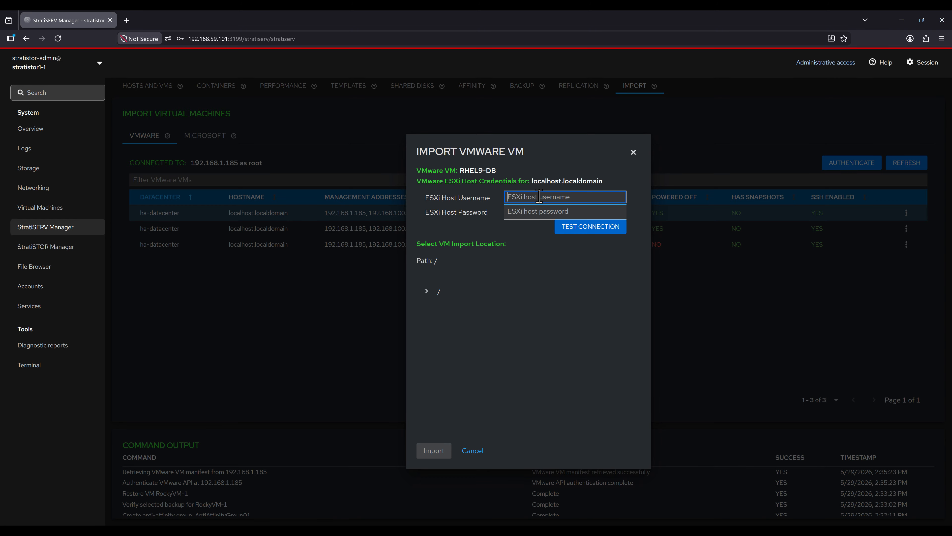
text(root)
key(Tab)
text(************)
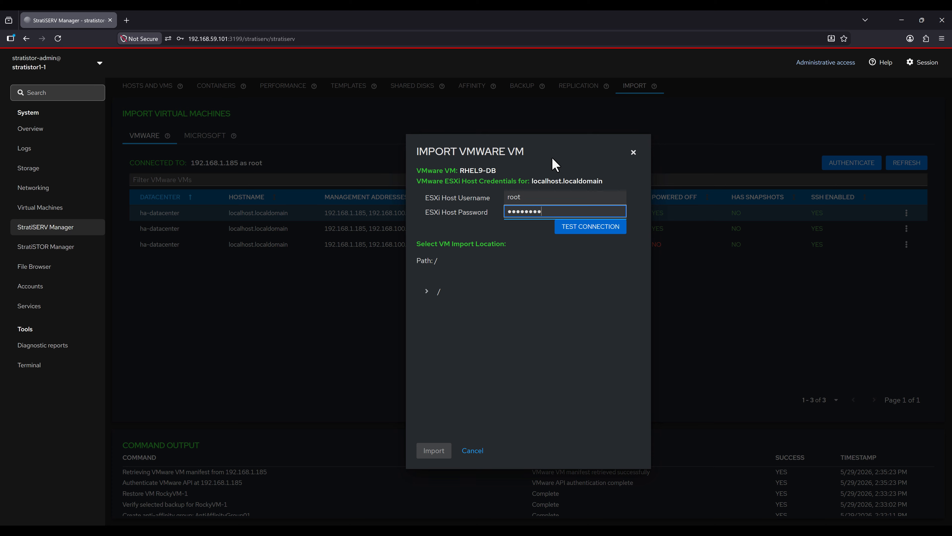
key(Tab)
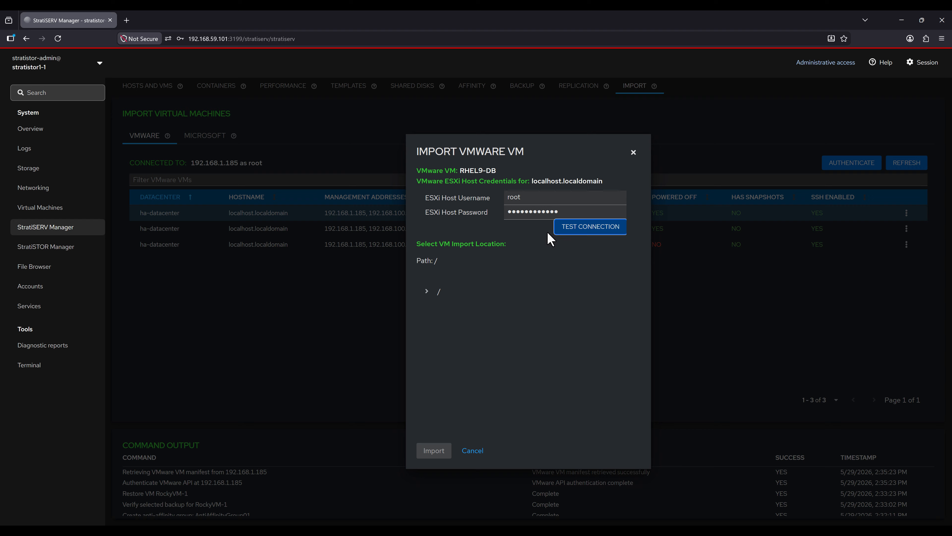
click(563, 233)
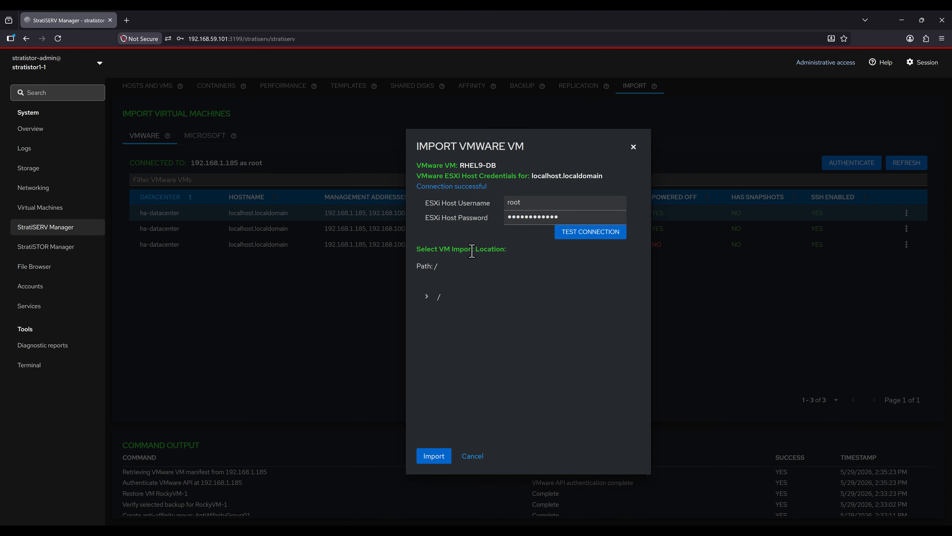
Step: Set the import location to /stratistor/clustermounts/csfs/vmdatastore01 and start the import
click(426, 297)
scroll(455, 369, down, 3)
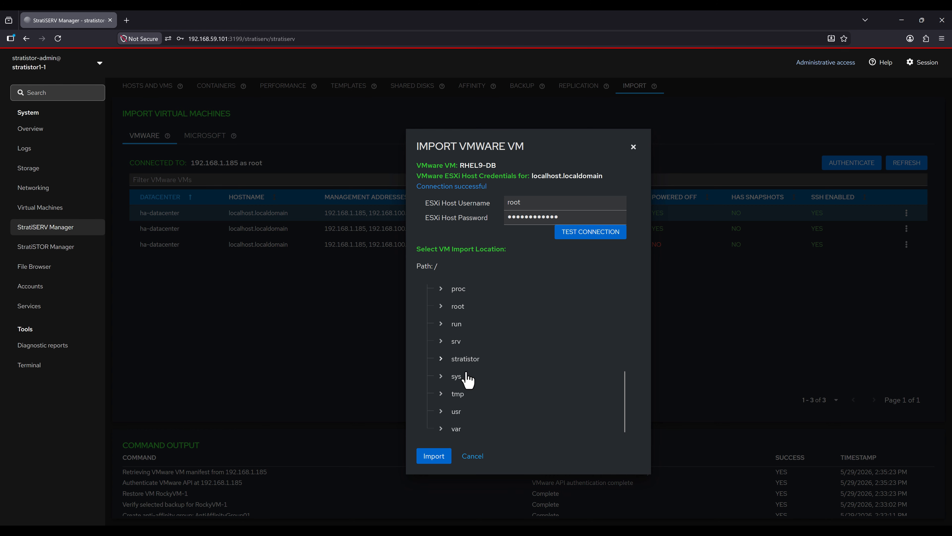
click(466, 358)
click(486, 395)
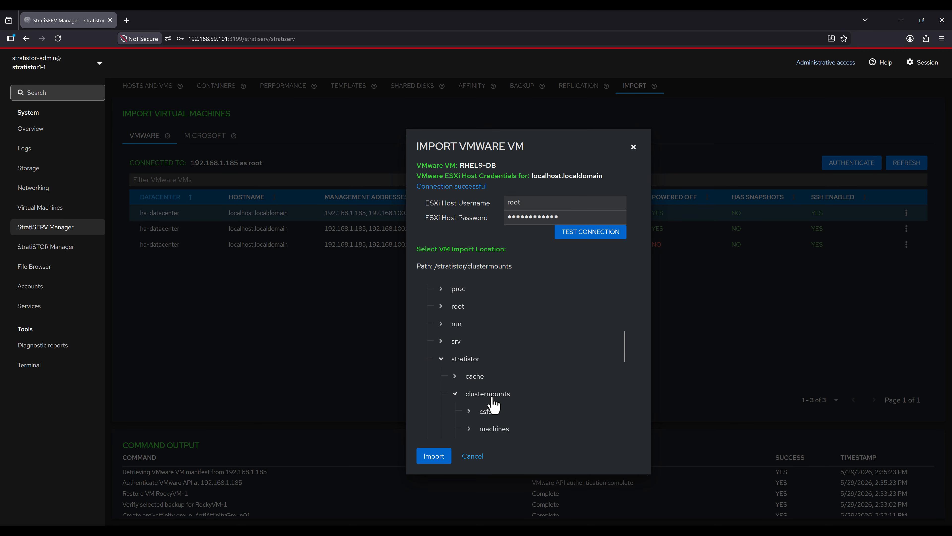
click(487, 411)
scroll(525, 401, down, 3)
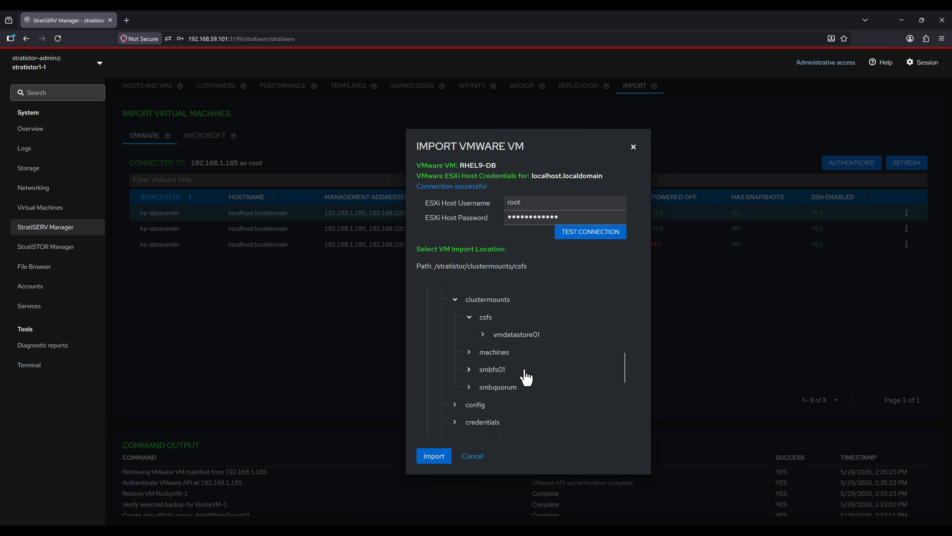
click(525, 336)
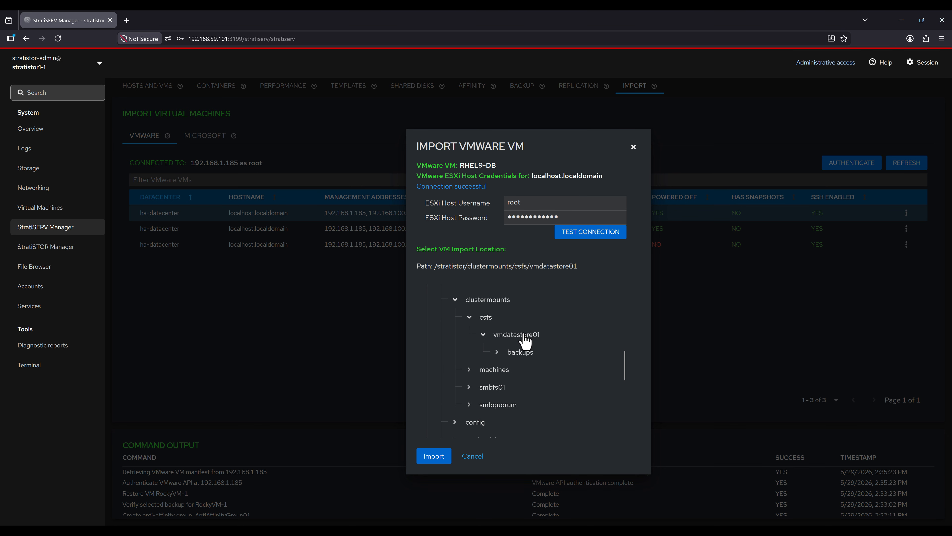
click(436, 458)
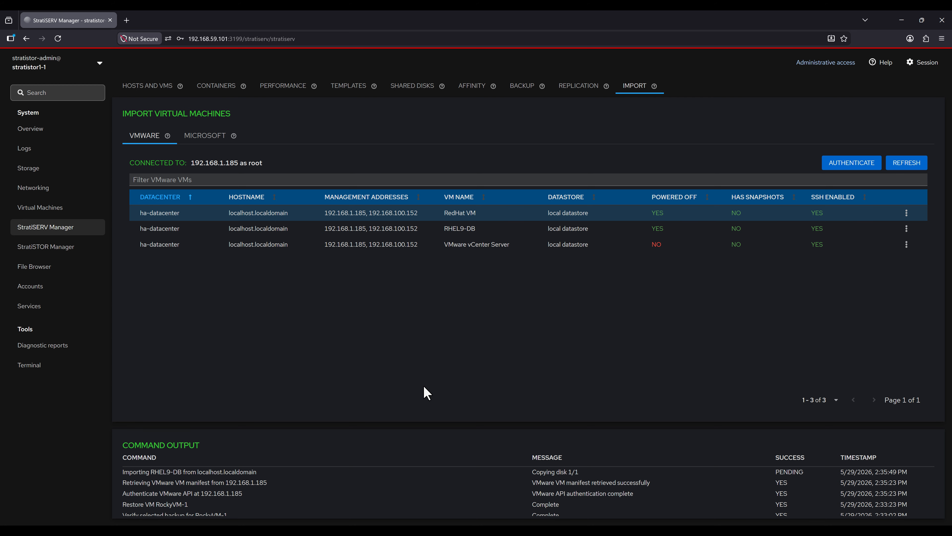
Step: Power on the RHEL9-DB virtual machine, then return to the storage cluster status page
click(147, 86)
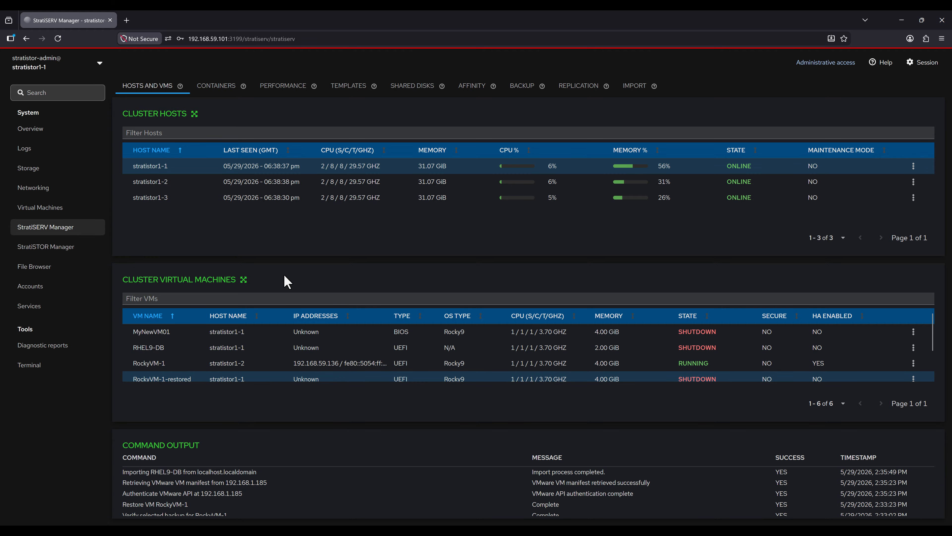
click(53, 209)
click(160, 214)
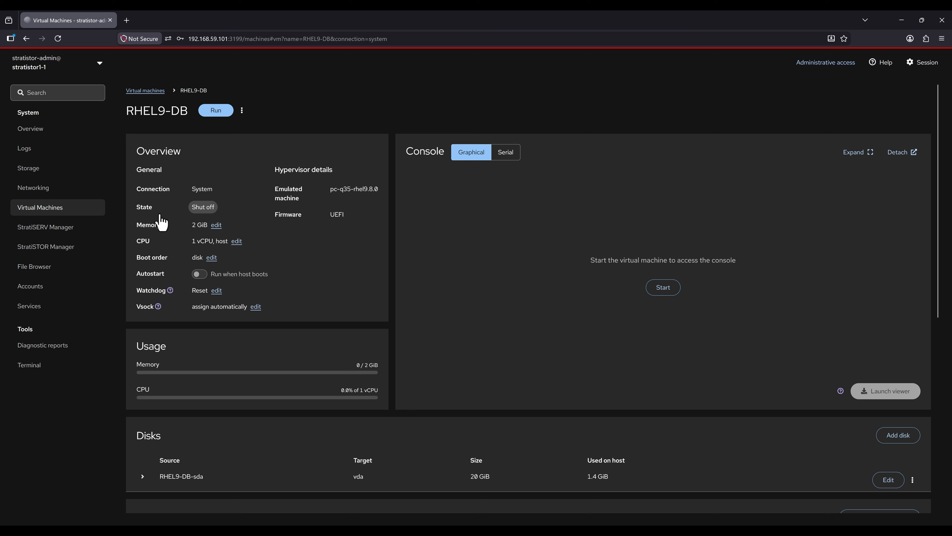
click(216, 111)
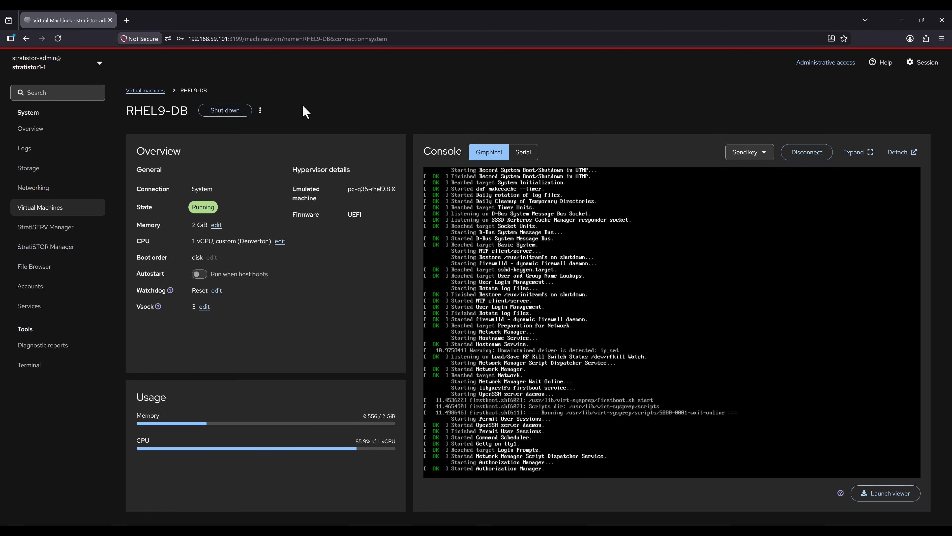
click(47, 247)
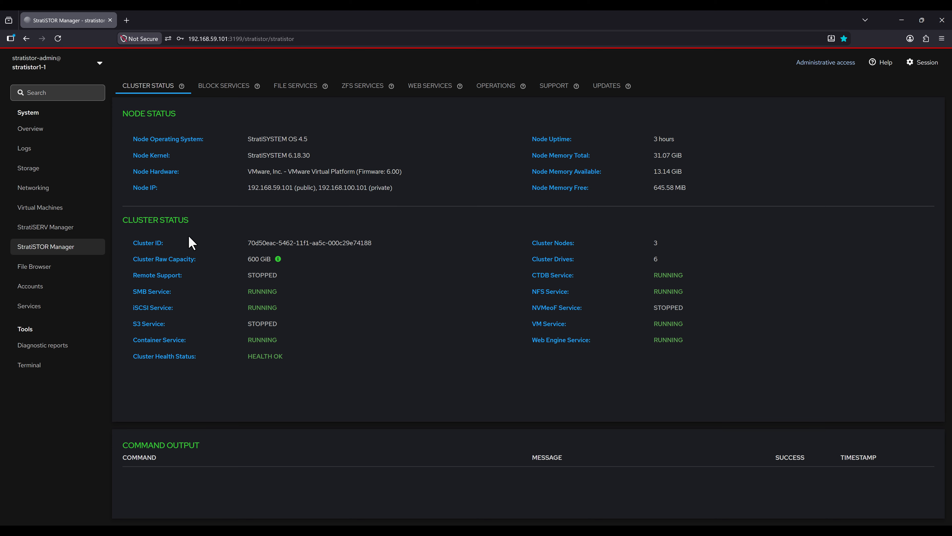
Step: Show the Block Services page, listing pools iscsi01.data and kubernetes-rbd and three block devices
click(223, 90)
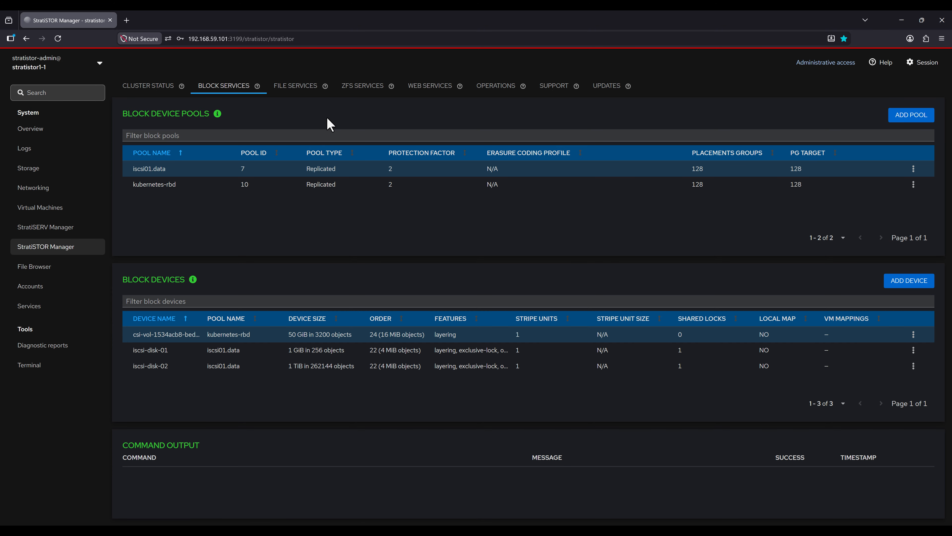
Step: Add block pool blockdevpool01 with 32 data pool PGs
click(904, 119)
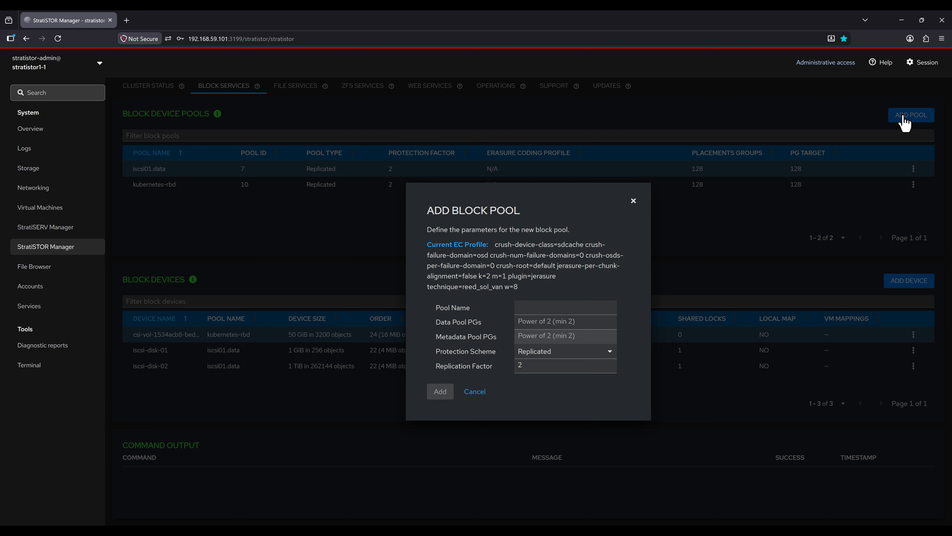
click(563, 307)
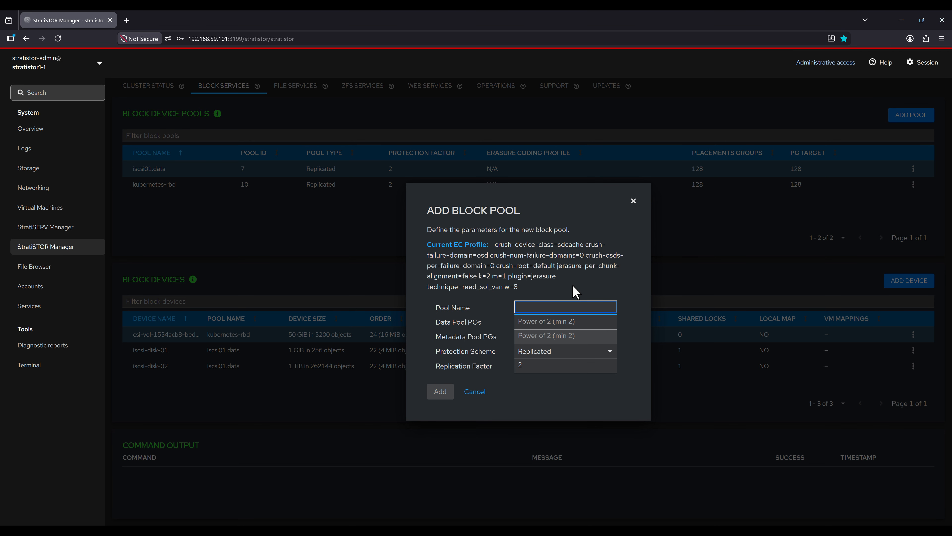
text(blockdevpool01)
key(Tab)
text(32)
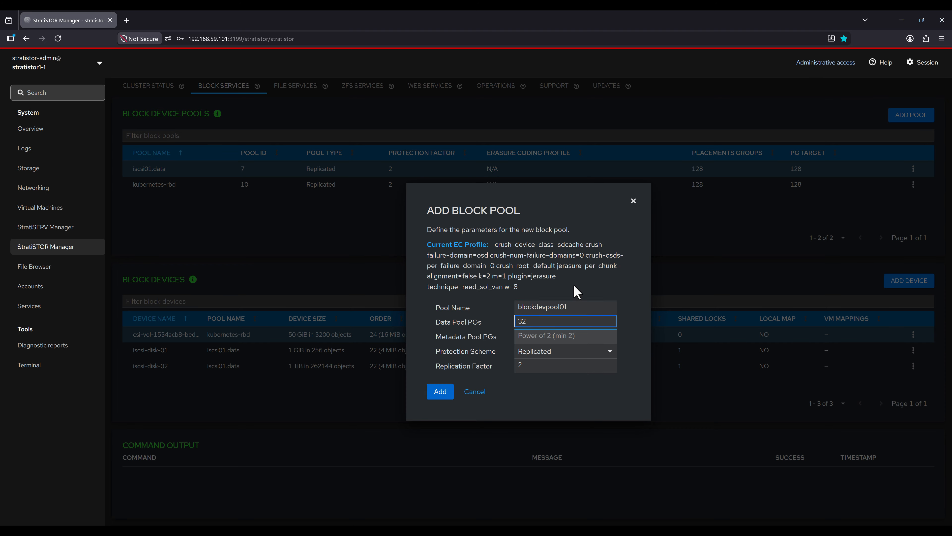
click(446, 392)
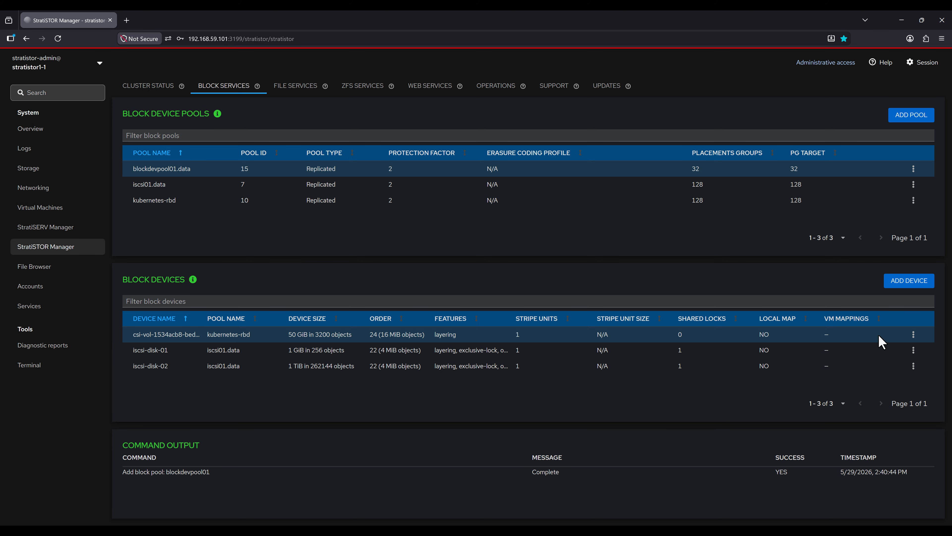
Step: Create 10GB block device blockdev01 in pool blockdevpool01.data and map it to RockyVM-1
click(908, 282)
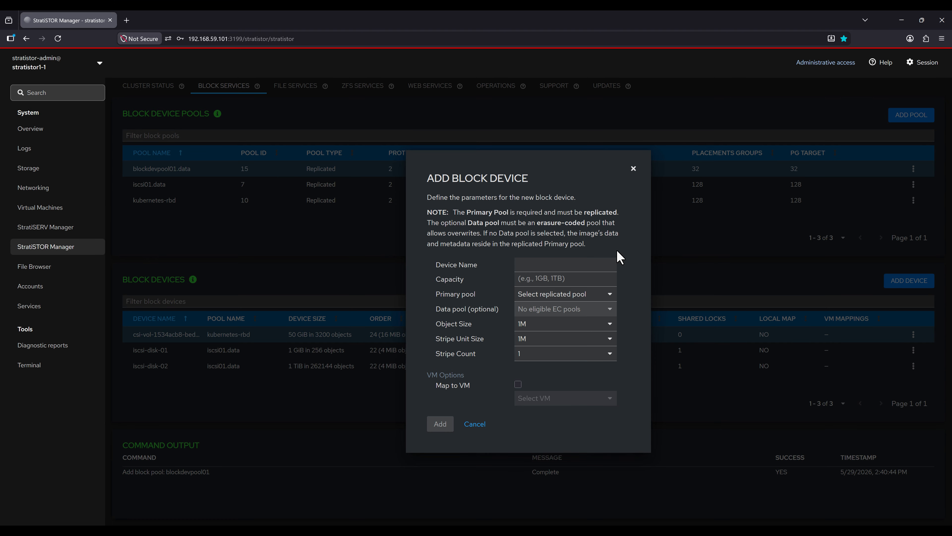
click(563, 264)
text(bl)
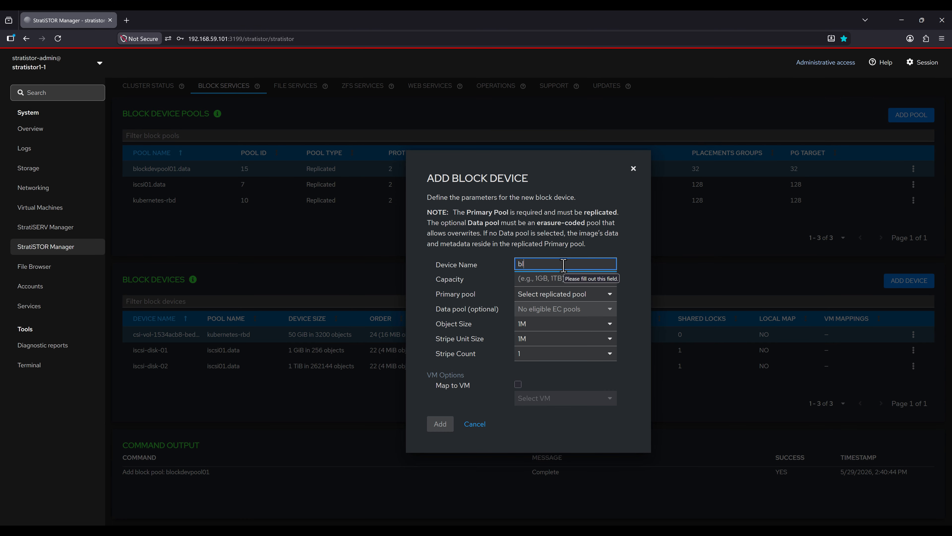
text(ockdev01)
key(Tab)
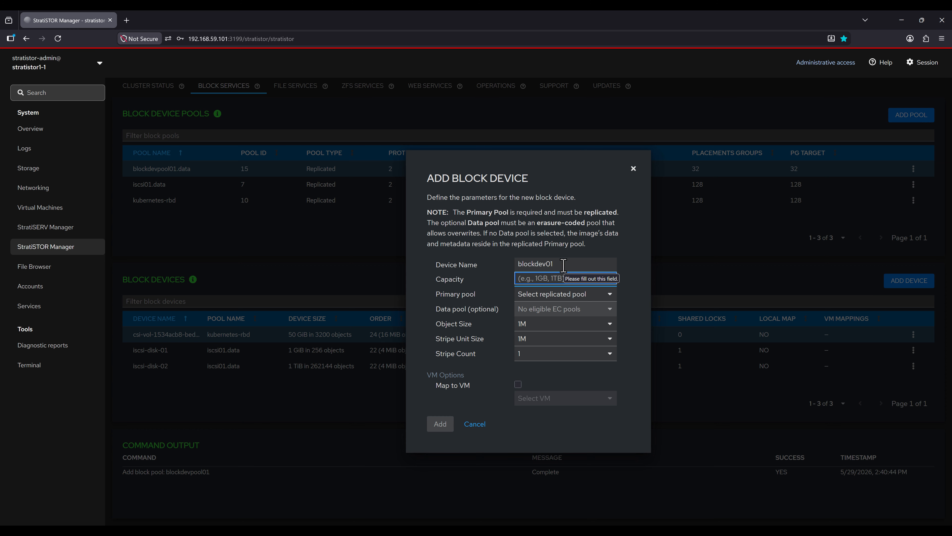
text(10GB)
click(548, 296)
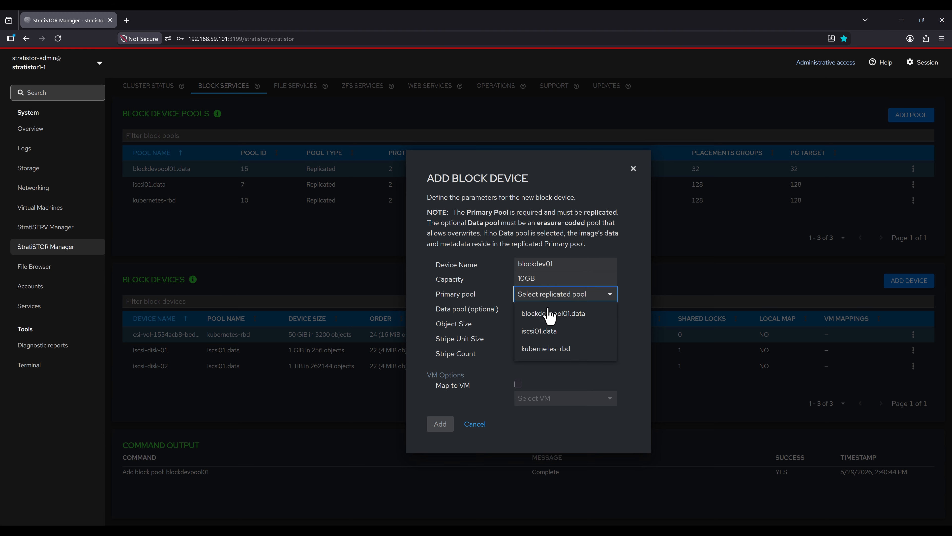
click(550, 315)
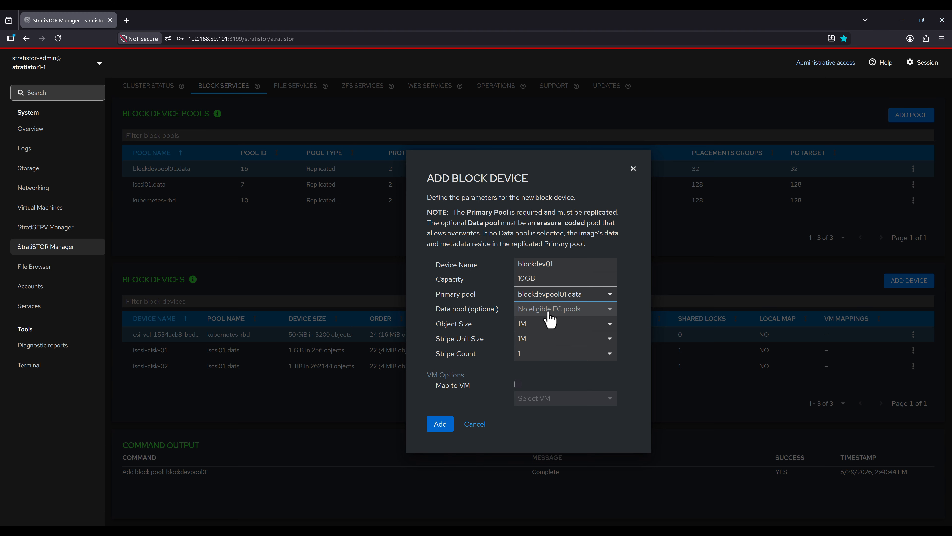
click(518, 384)
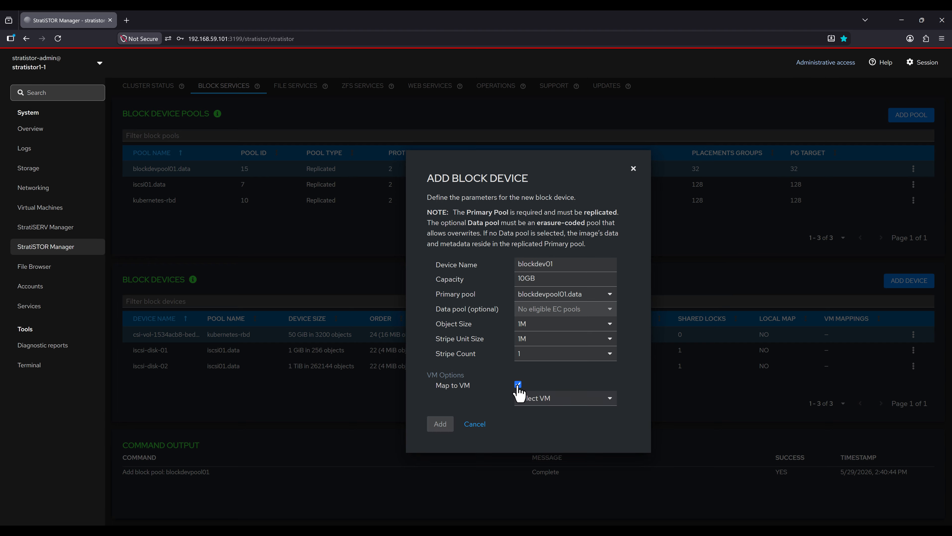
click(568, 399)
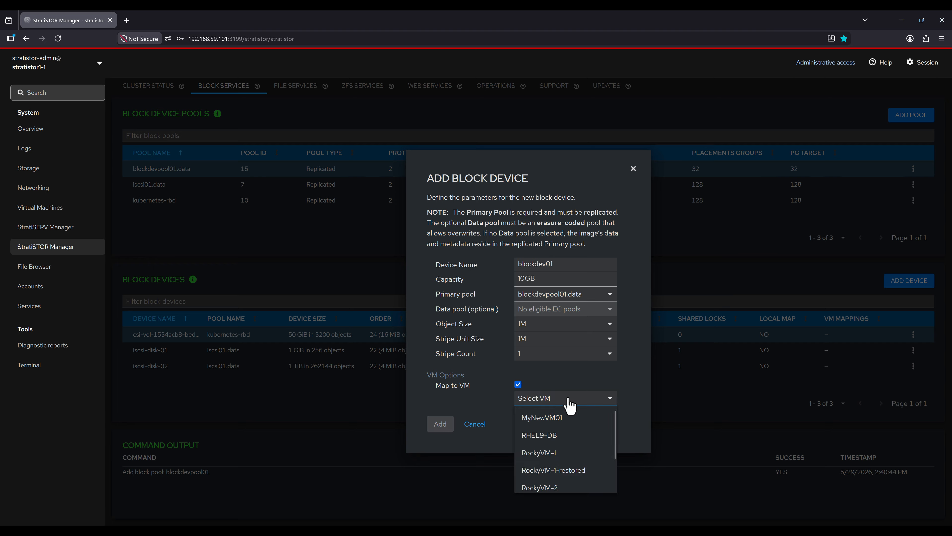
click(553, 453)
click(441, 423)
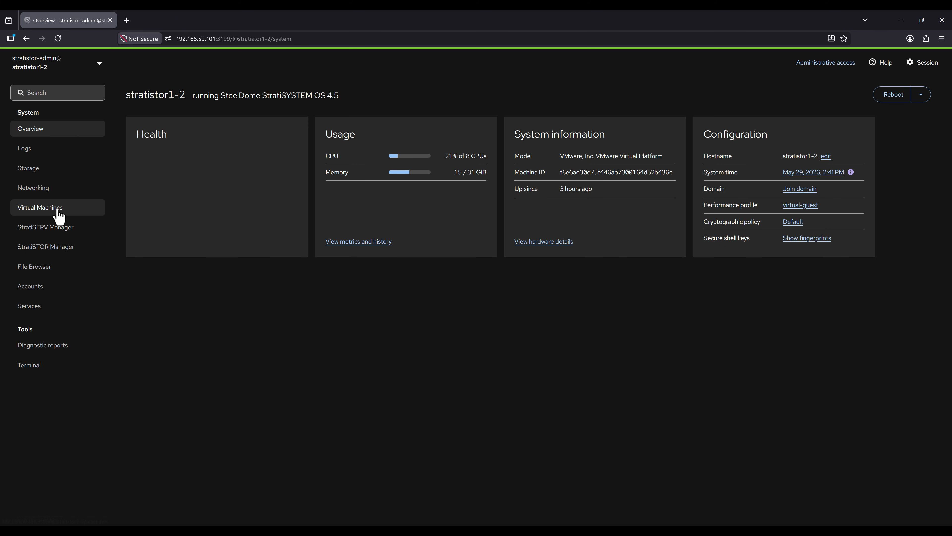
Step: On stratistor1-2, expand RockyVM-1's 192.168.59.101:3300 disk to confirm it is blockdev01
click(58, 212)
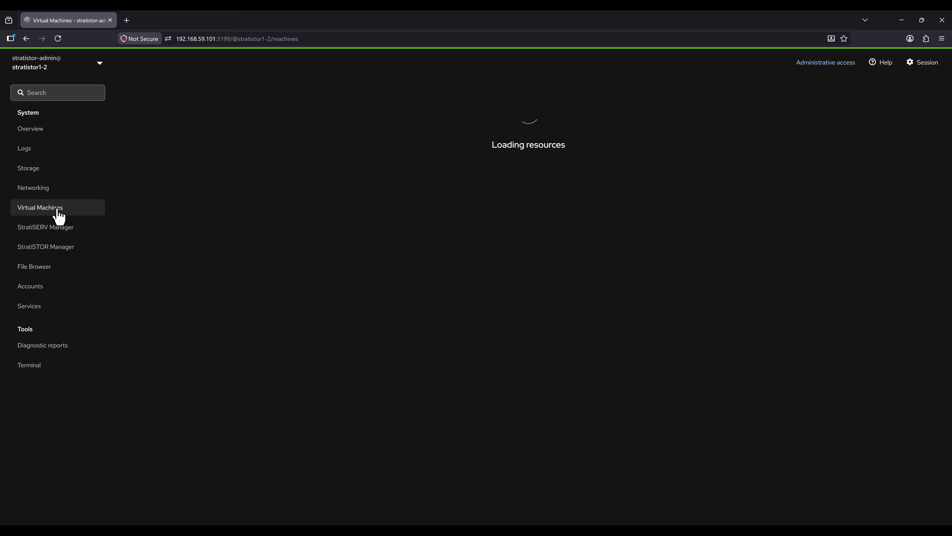
click(151, 190)
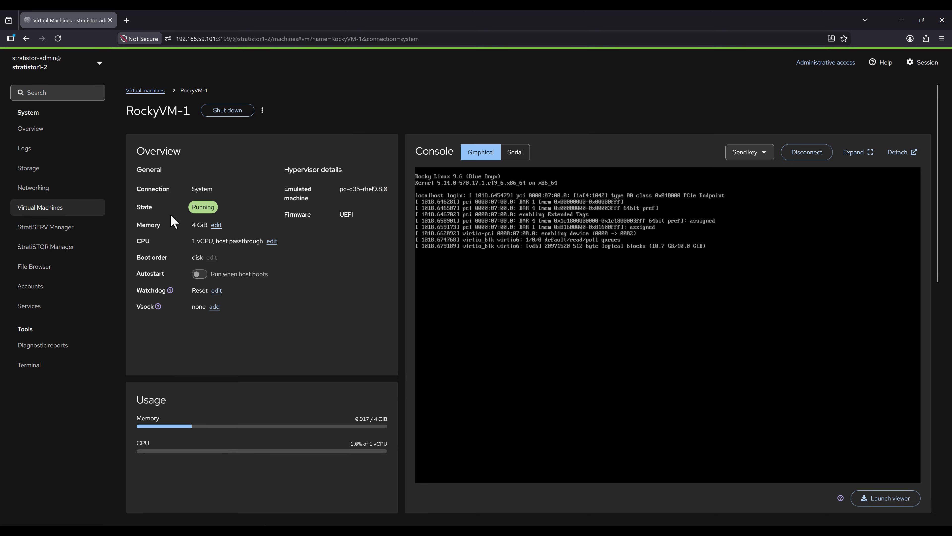
scroll(302, 347, down, 5)
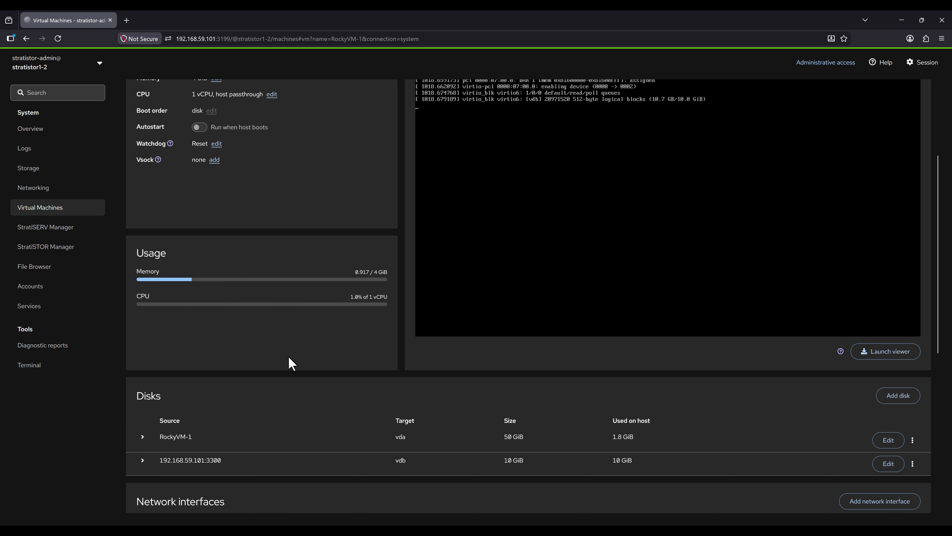
click(143, 445)
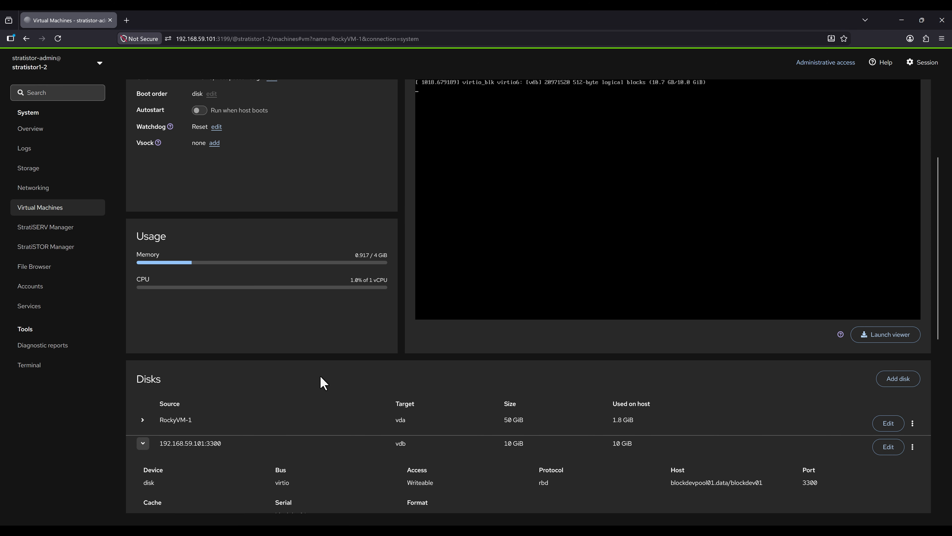
scroll(320, 375, down, 3)
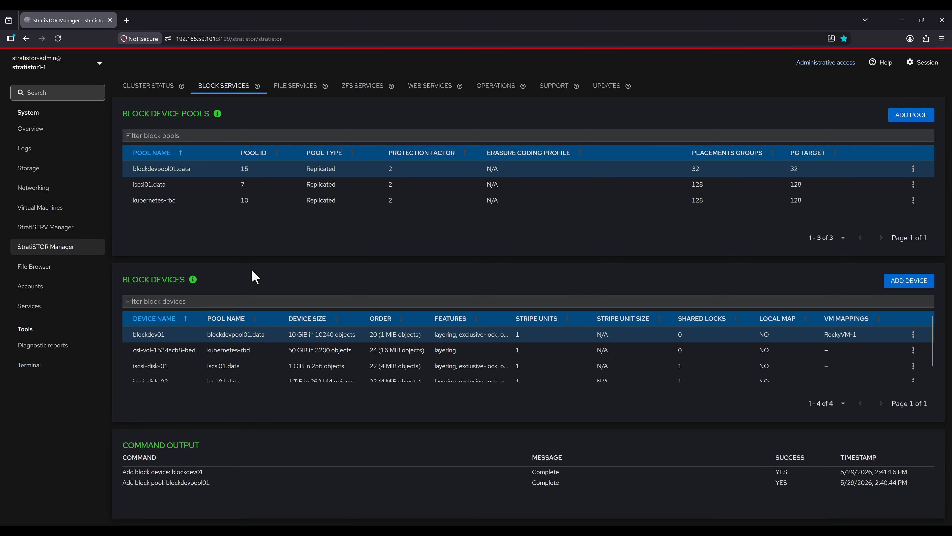
Step: Preview Map to Host for blockdev01, cancel it, and go to File Services
click(914, 334)
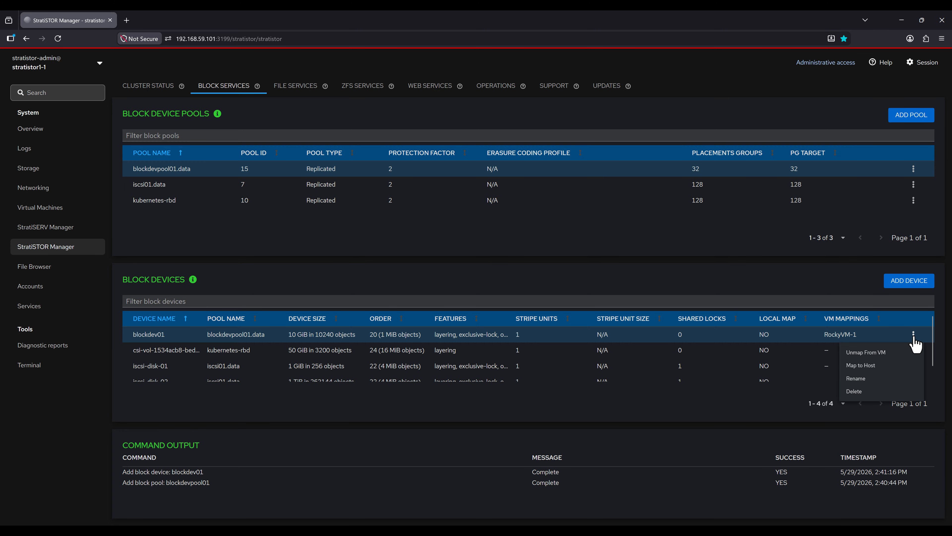
click(893, 371)
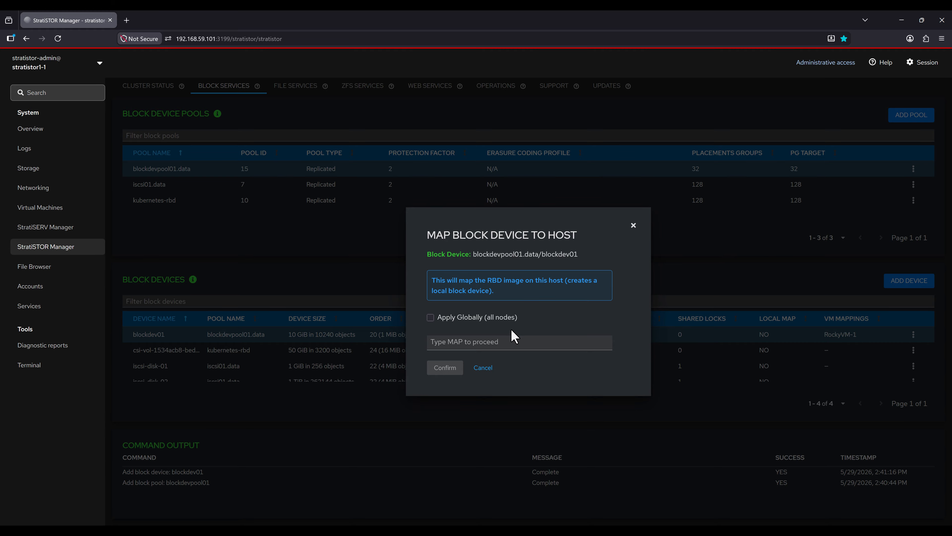
click(484, 368)
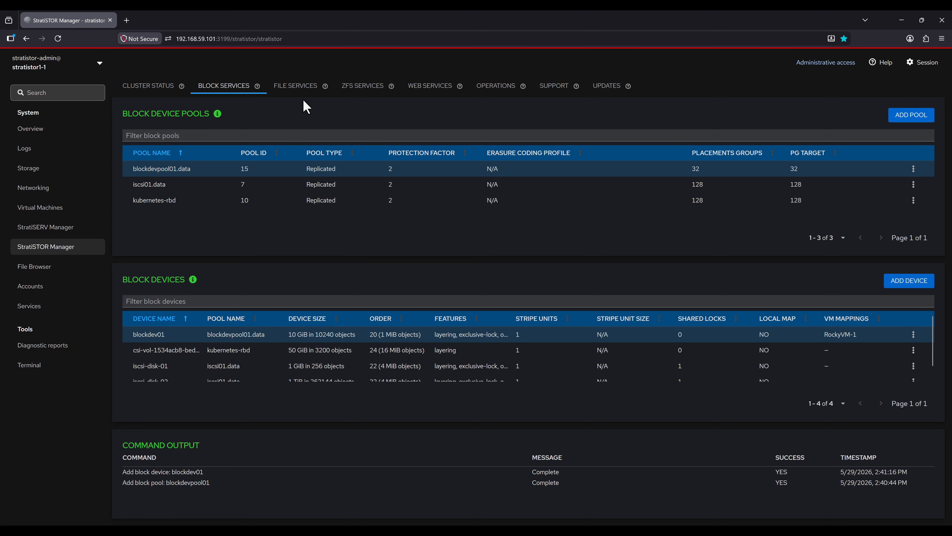
click(299, 86)
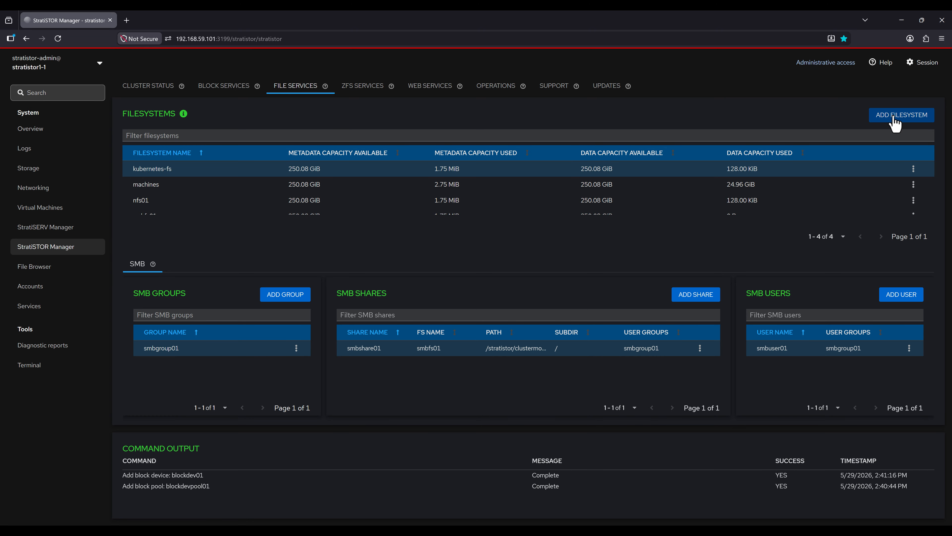
Step: Dismiss the Add Filesystem form unused, then start adding a new SMB share
click(844, 119)
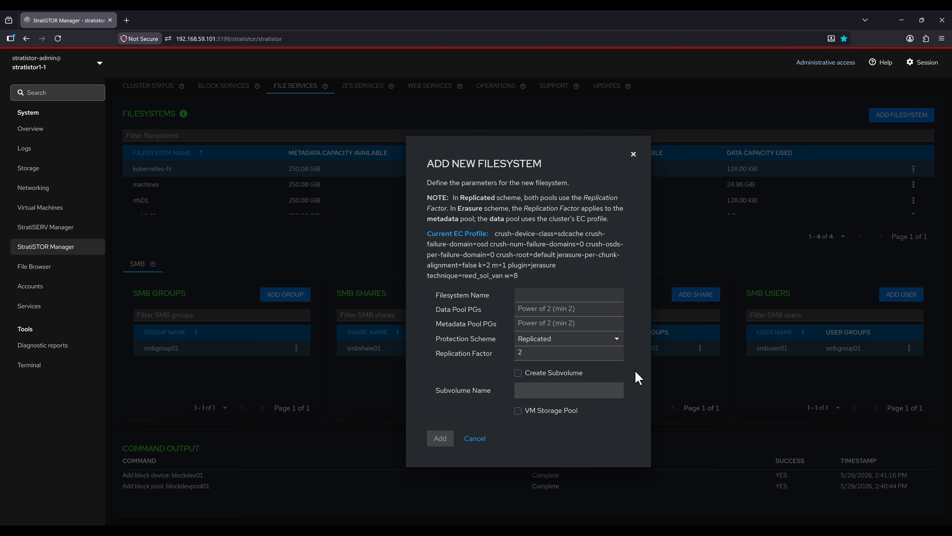
click(475, 438)
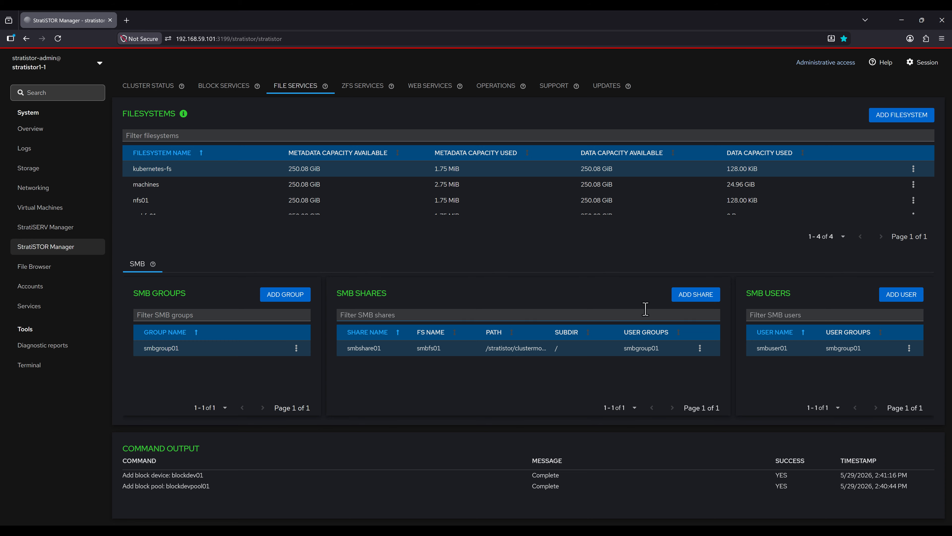
click(678, 300)
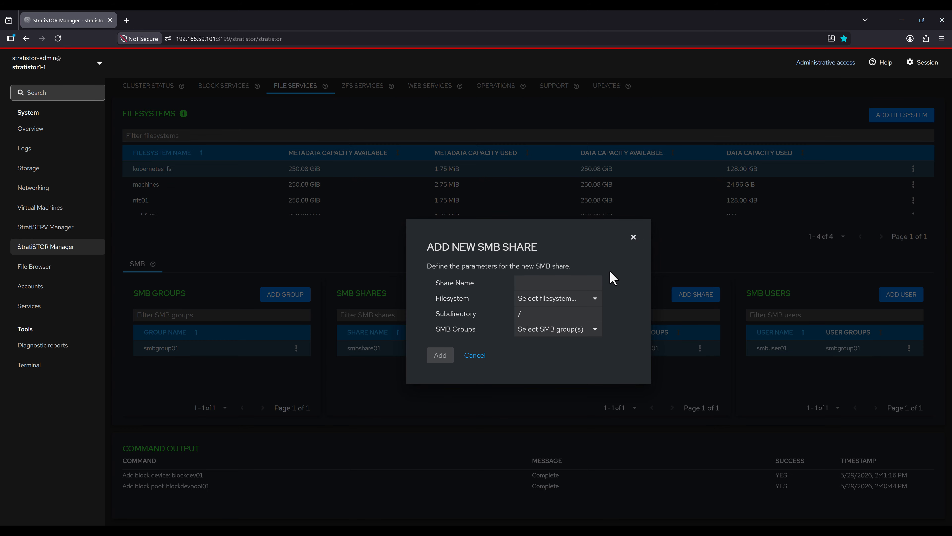
Step: Create share MyTestShare01 on smbfs01 at /mytestdirectory, granted to smbgroup01
click(579, 283)
text(MyT)
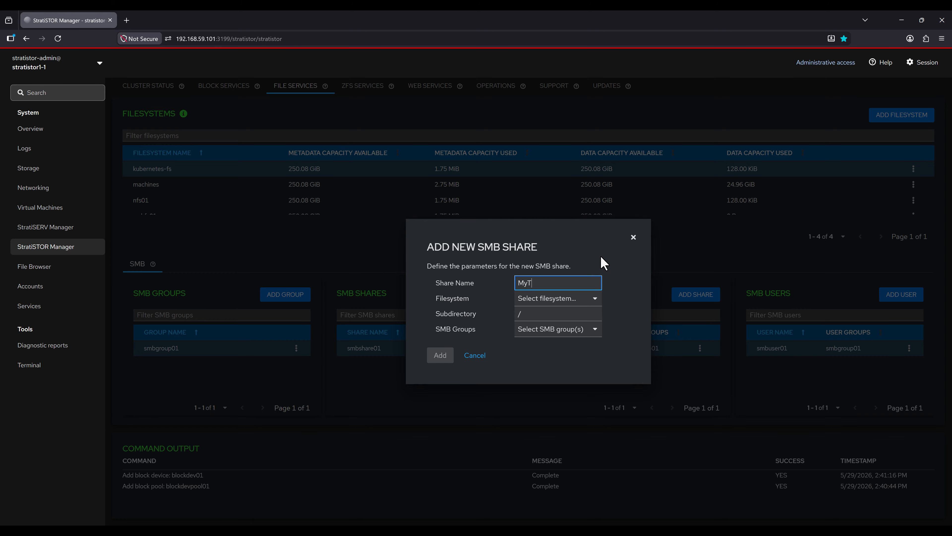
text(estShare01)
click(577, 298)
click(536, 314)
click(543, 314)
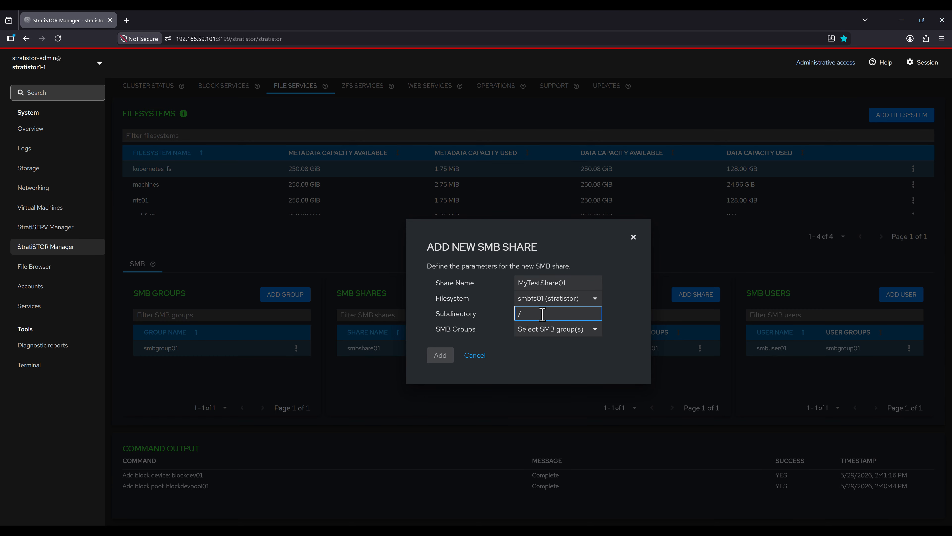
text(mytestdirectory)
click(553, 332)
click(541, 348)
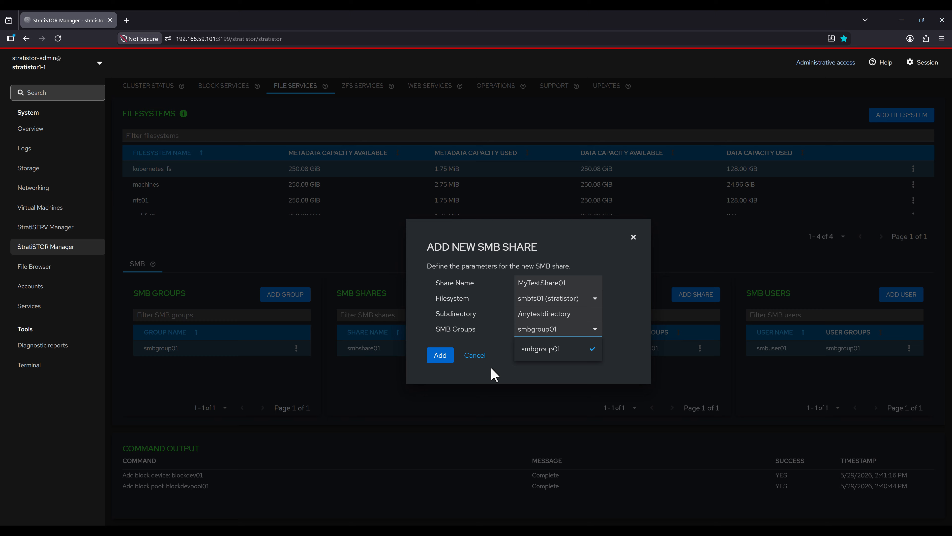
click(442, 357)
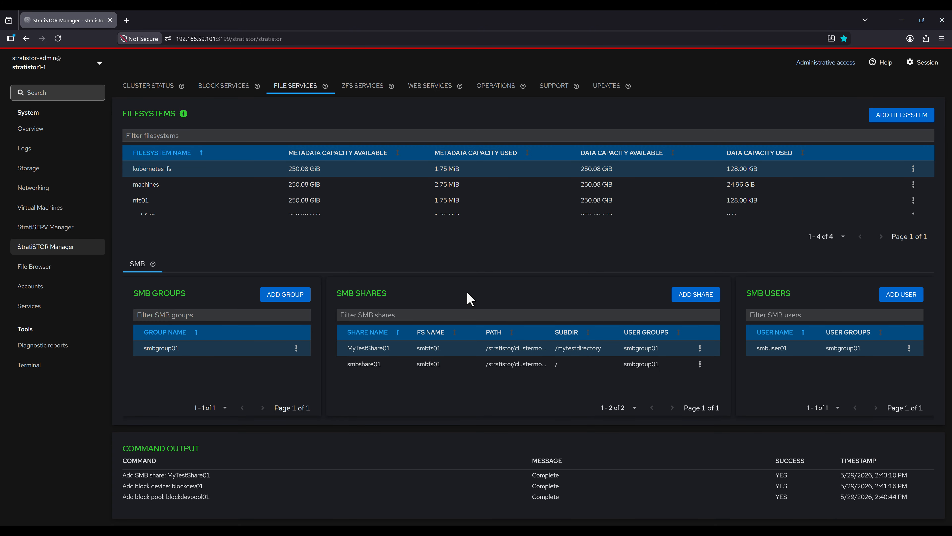
Step: Open MyTestShare01's Edit dialog, close it unchanged, then show the ZFS Services dashboard
click(700, 348)
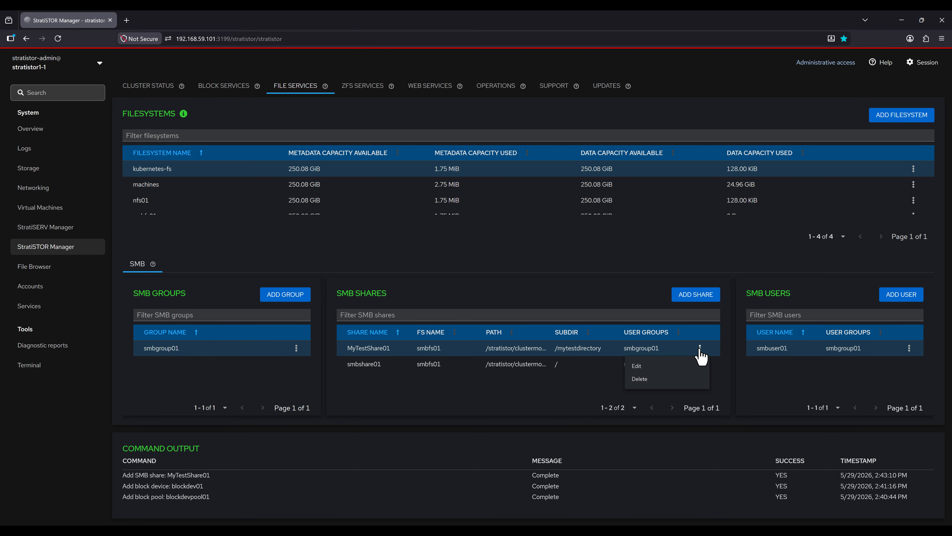
click(681, 367)
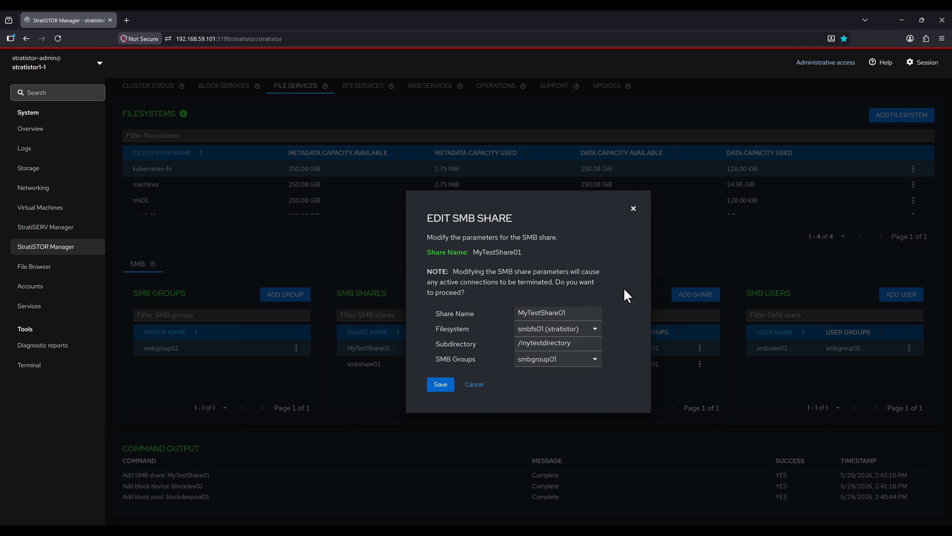
click(633, 208)
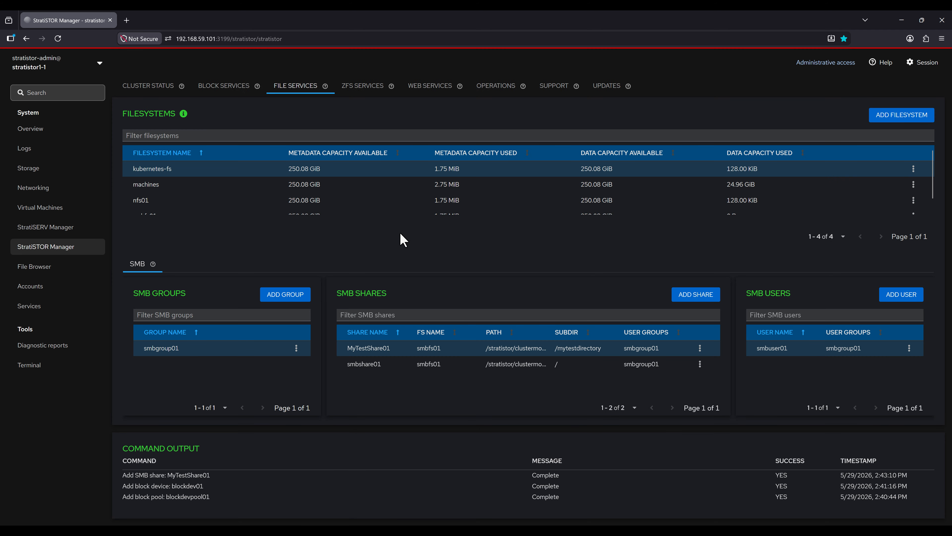
click(363, 88)
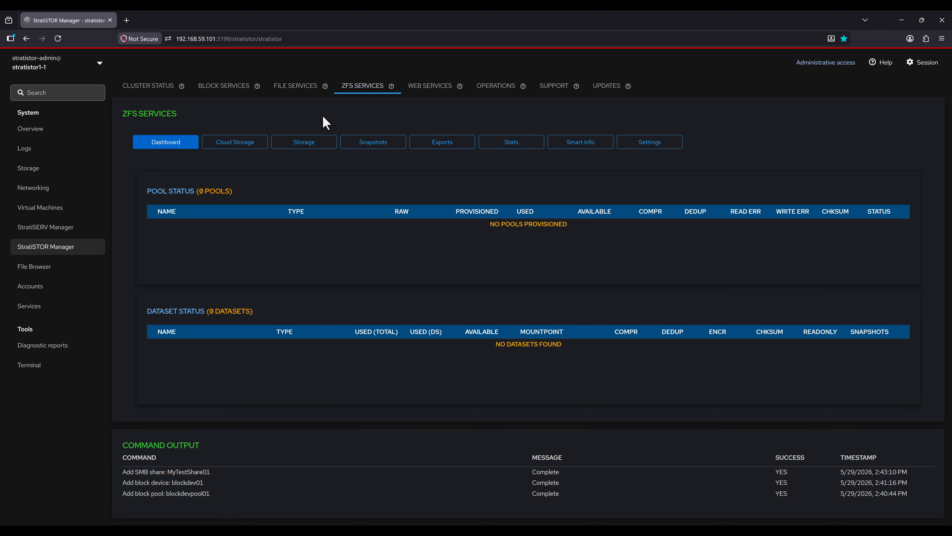
Step: On Cloud Storage, open and close the Add Provider and Add Connection forms without saving
click(257, 143)
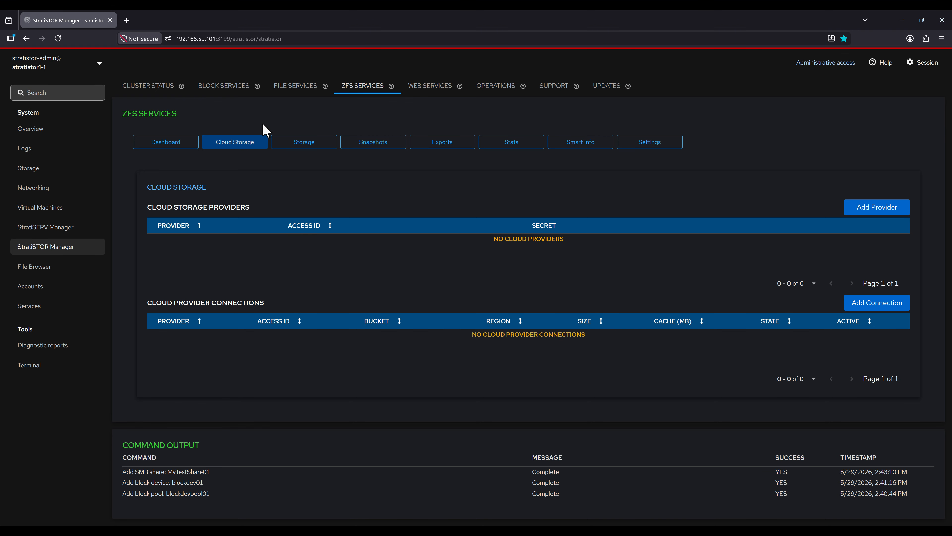
click(862, 209)
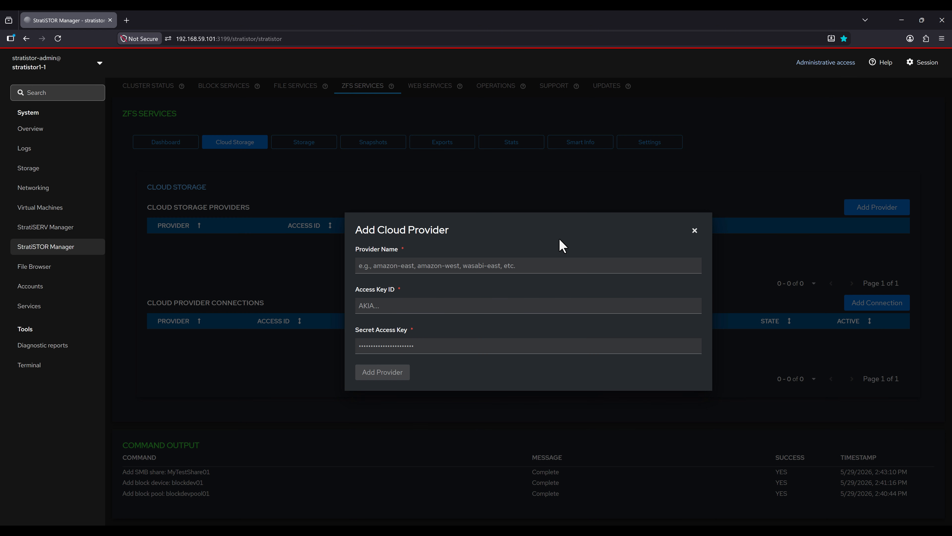
click(694, 230)
click(874, 305)
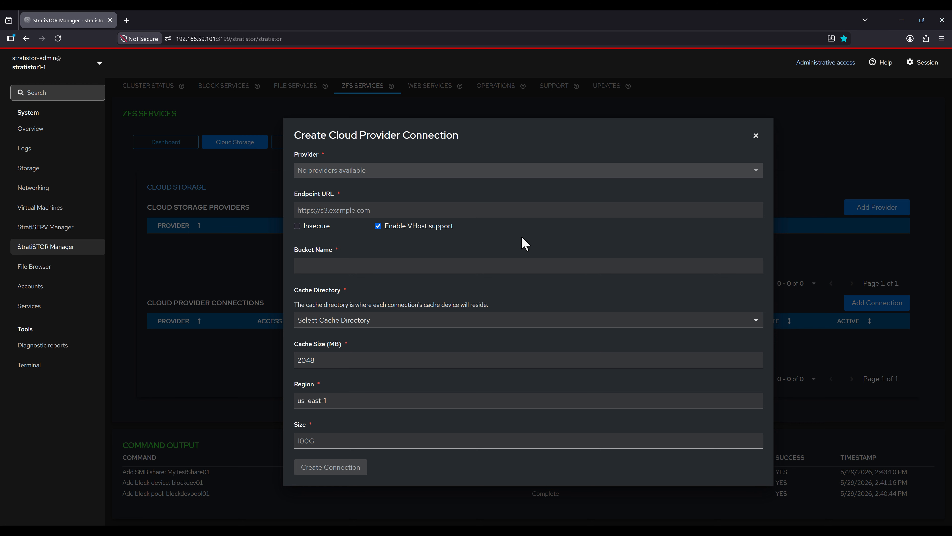
click(756, 137)
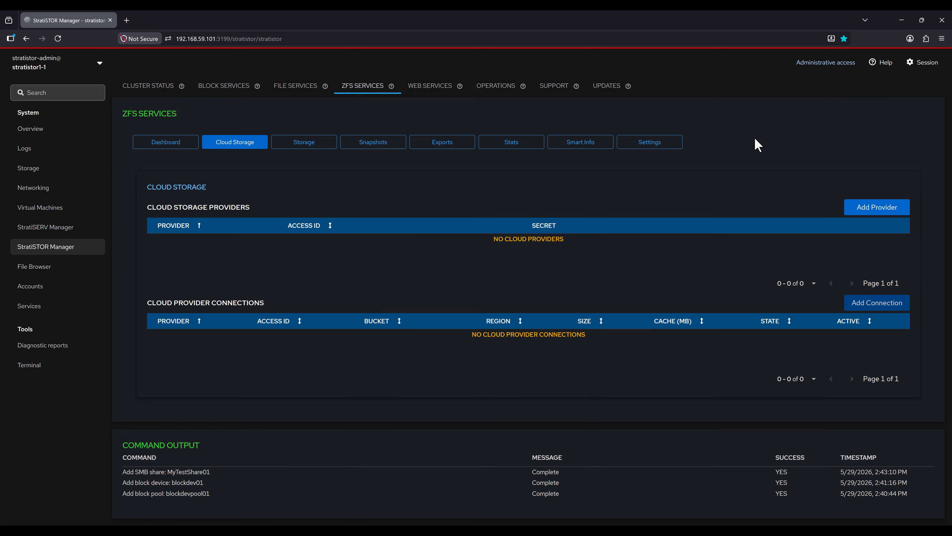
click(308, 145)
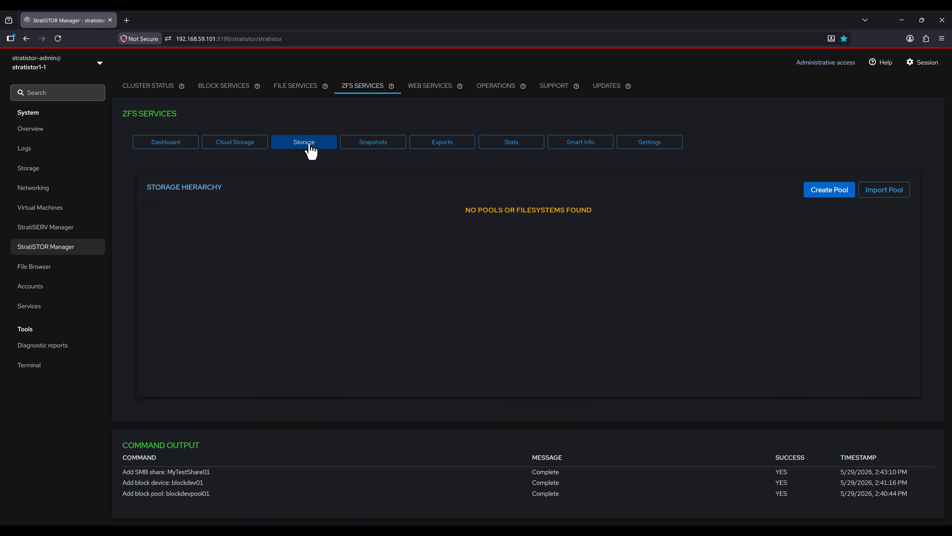
click(817, 196)
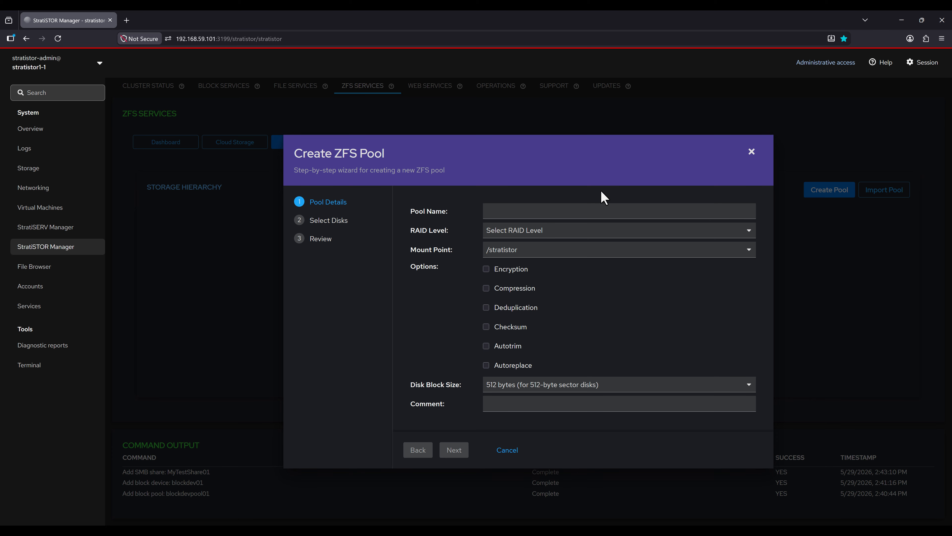
click(598, 235)
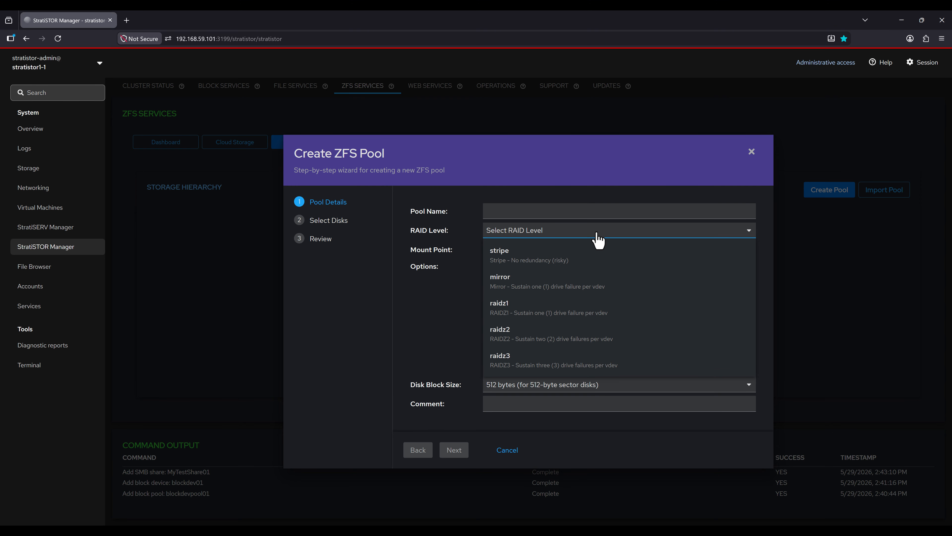
click(598, 234)
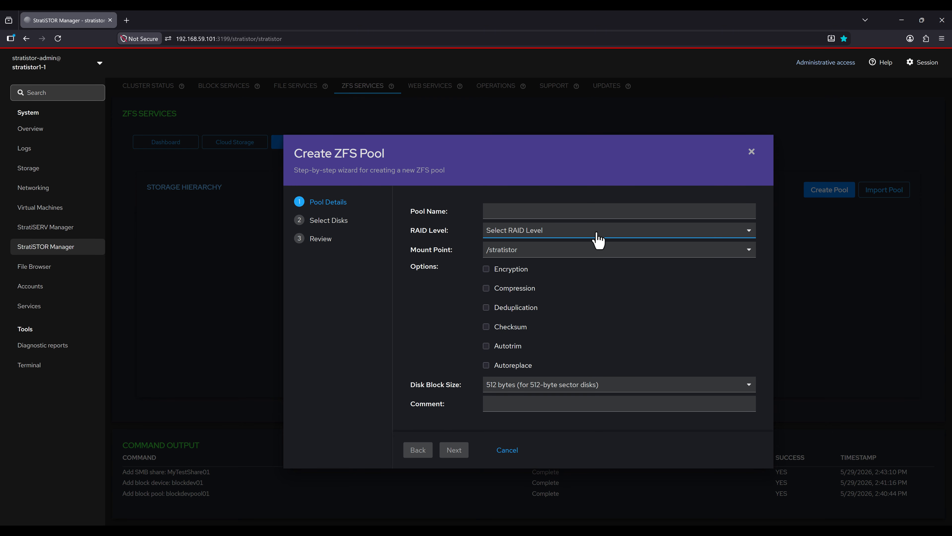
click(523, 272)
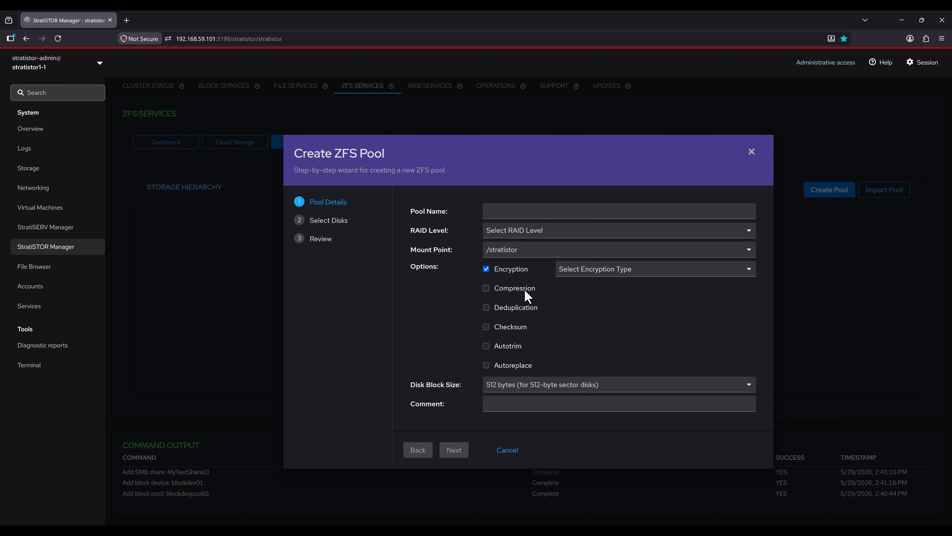
click(525, 289)
click(516, 313)
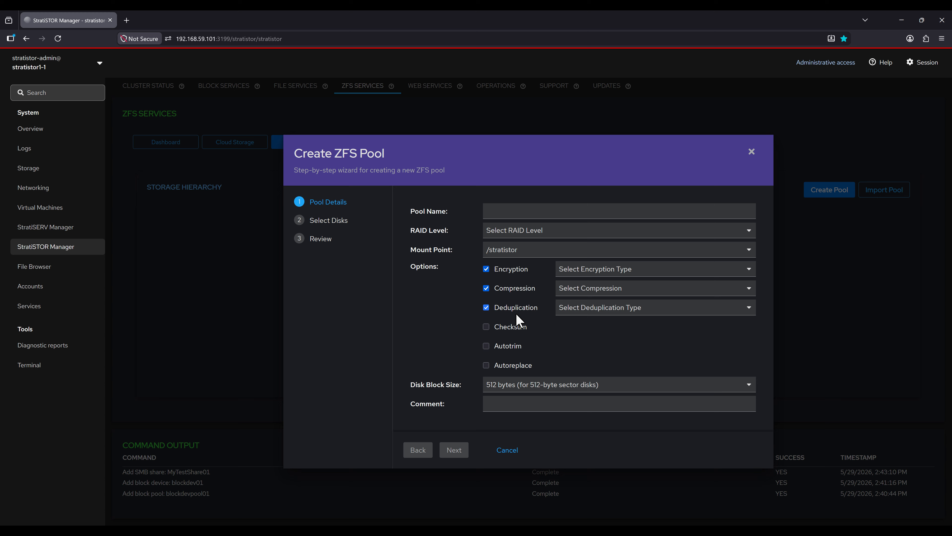
click(513, 331)
click(654, 274)
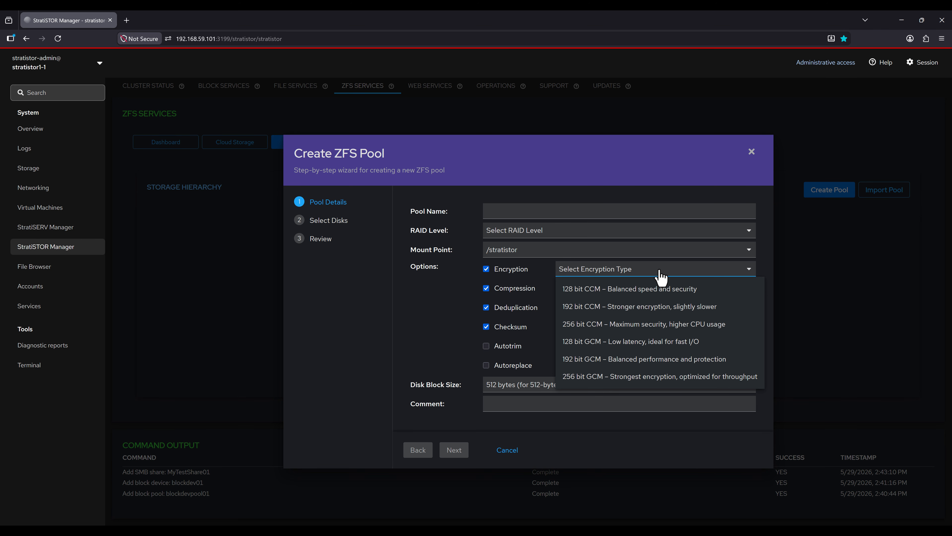
click(660, 275)
click(651, 293)
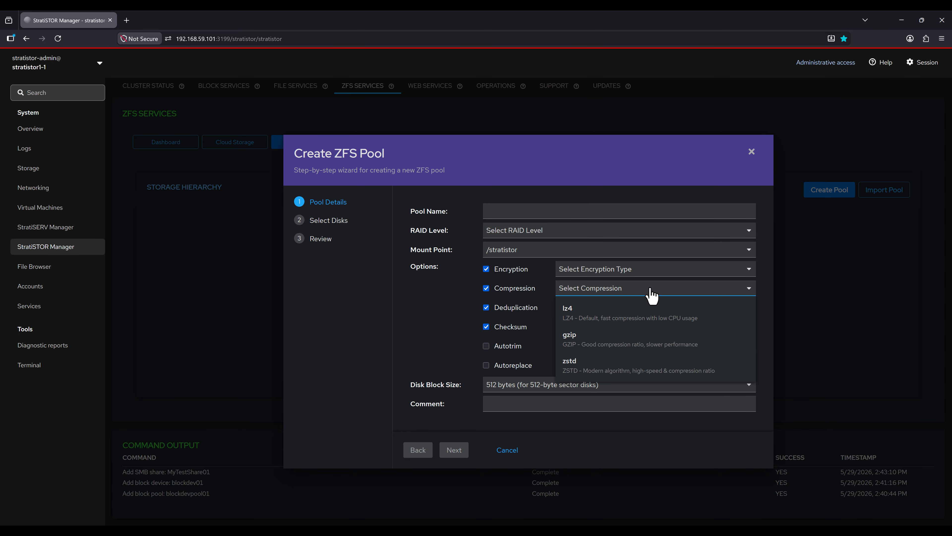
click(650, 289)
click(649, 309)
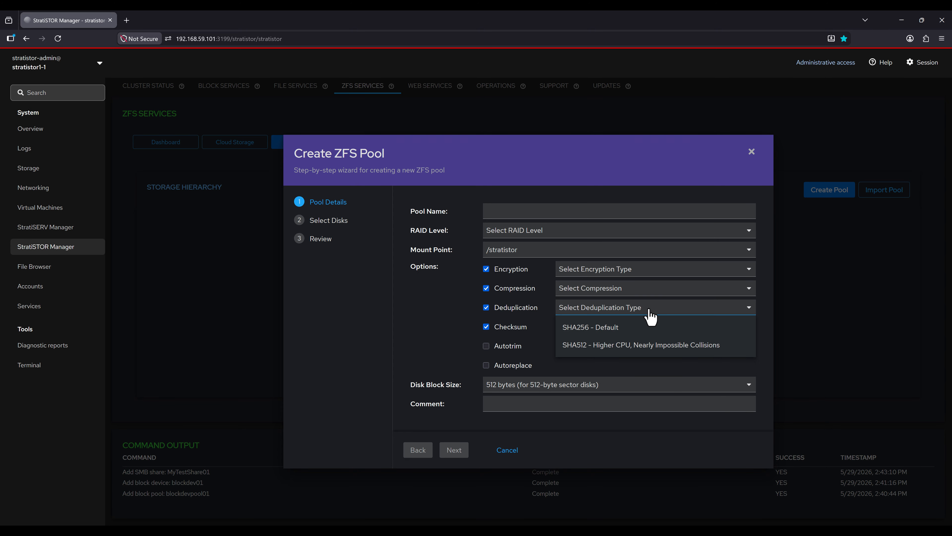
click(650, 318)
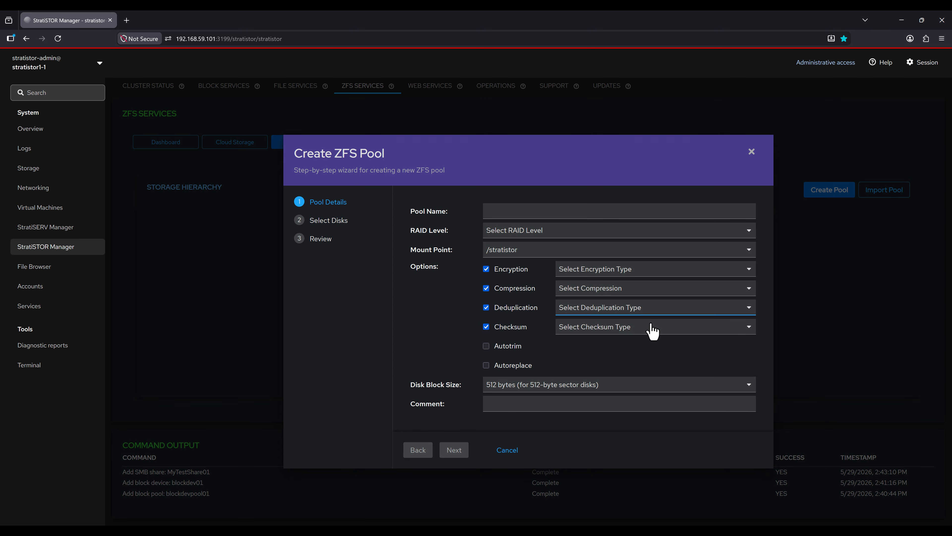
click(652, 330)
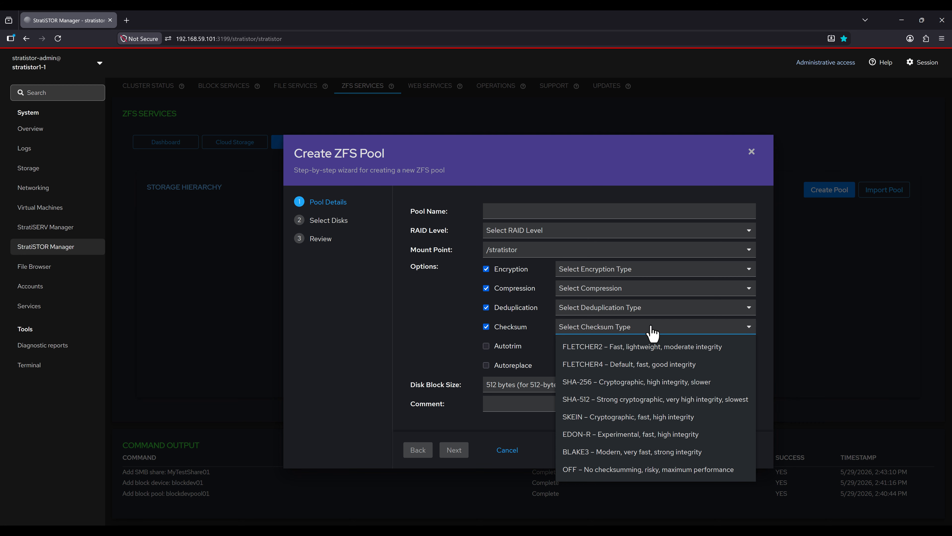
click(653, 330)
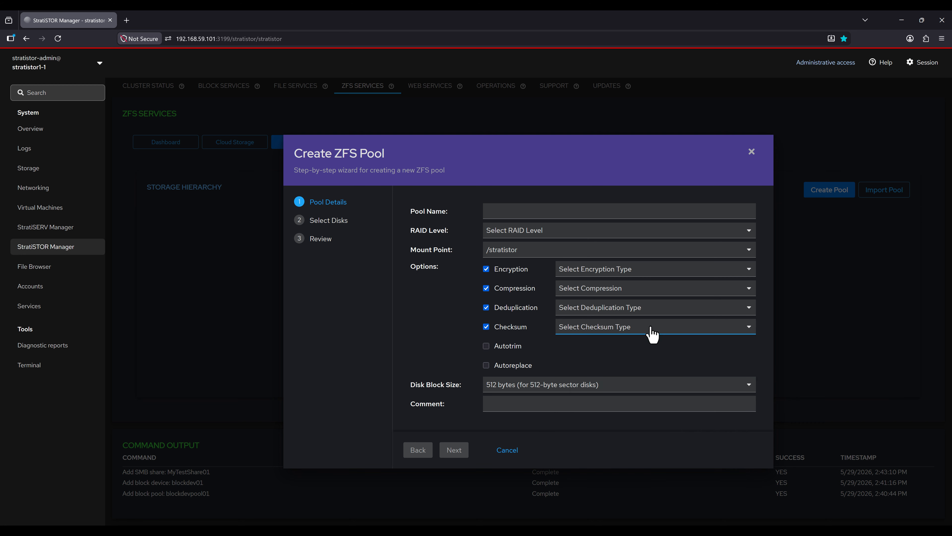
click(507, 450)
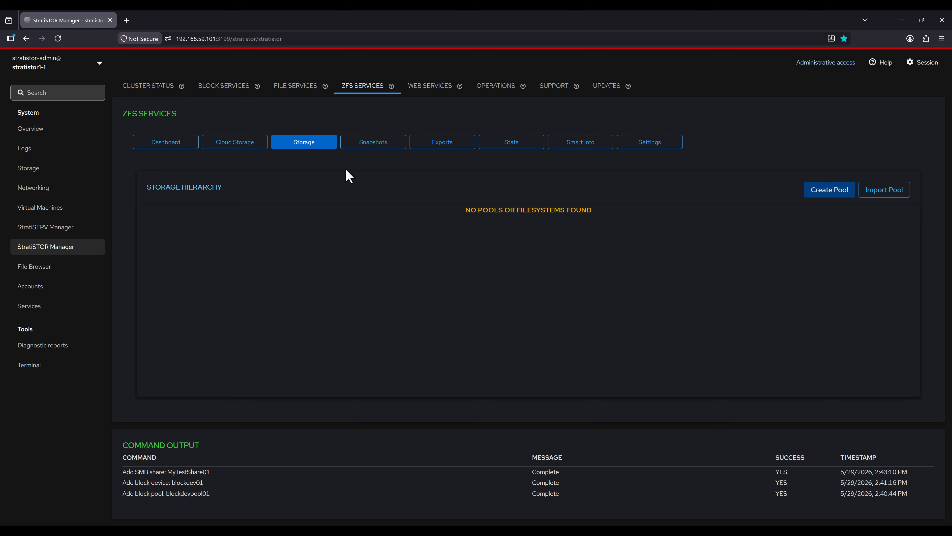
Step: Review the Filesystem Browser portal's web config and its smbfs01 filesystem path, closing it unchanged
click(434, 90)
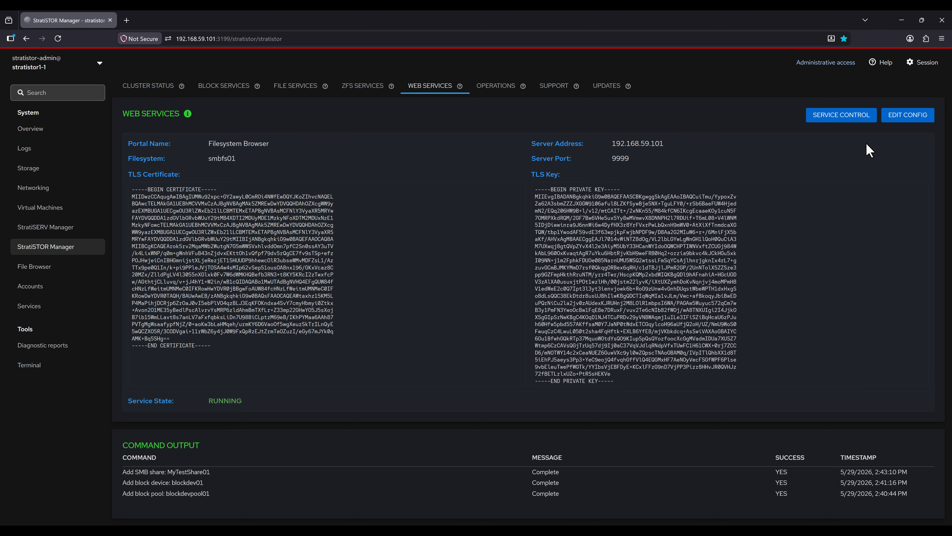
click(905, 122)
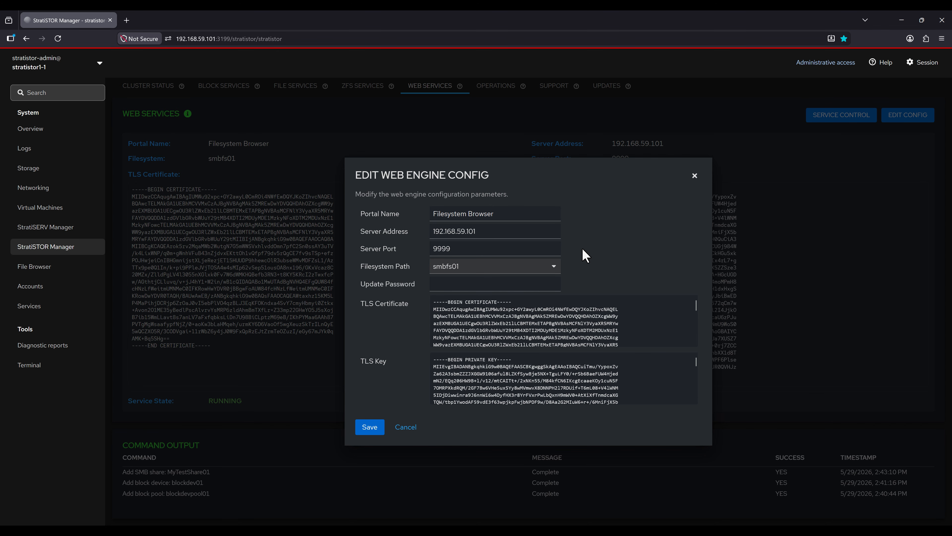
click(554, 267)
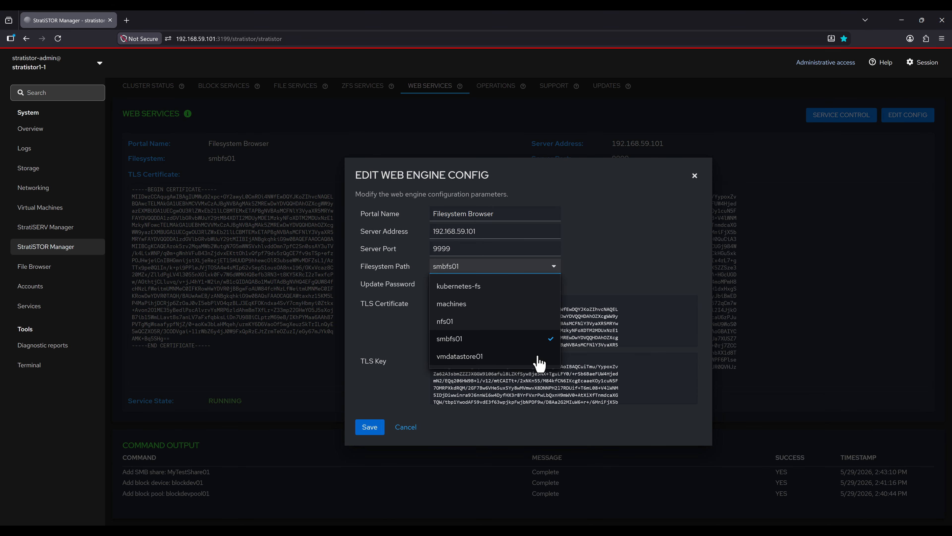
click(583, 249)
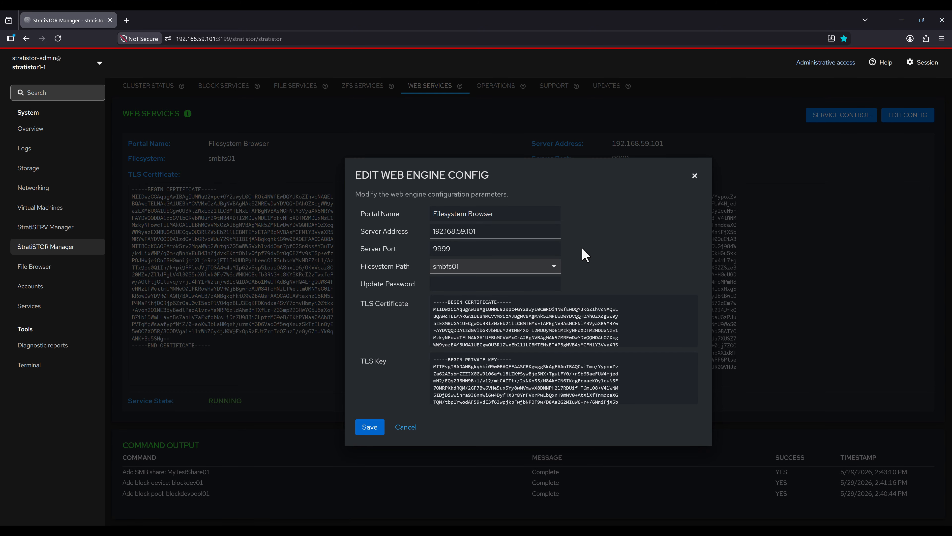
click(693, 176)
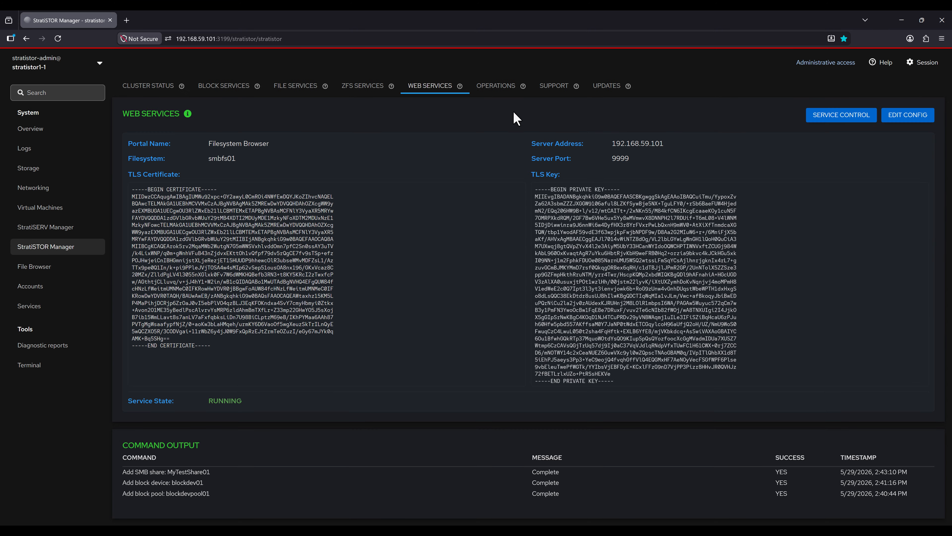
Step: Open Main Group under Operations Monitoring > Groups and scroll to its Quick Look disk and network charts
click(499, 87)
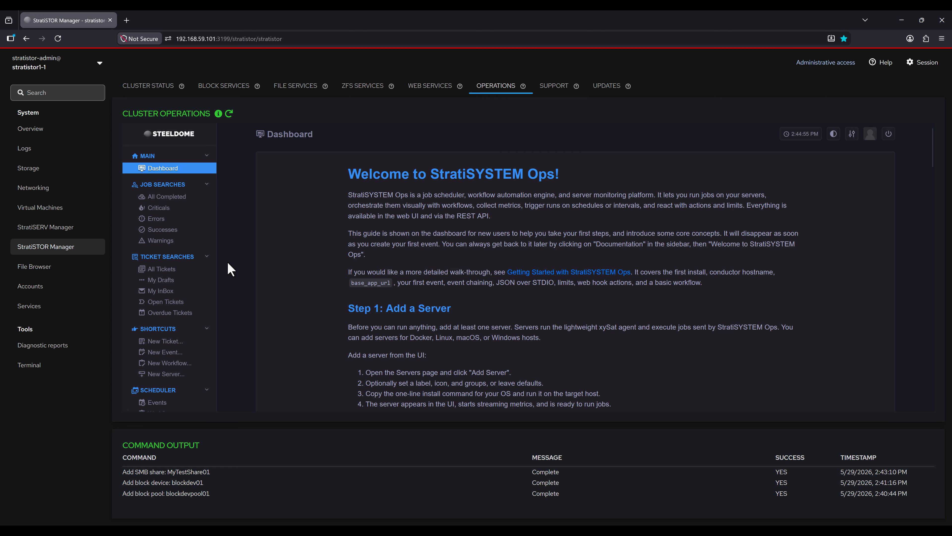
scroll(201, 285, down, 4)
click(157, 353)
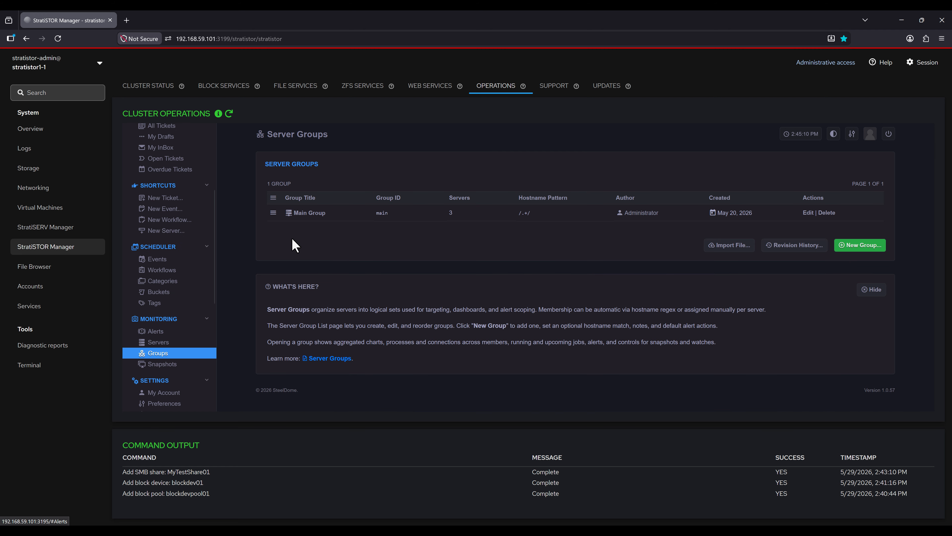
click(312, 218)
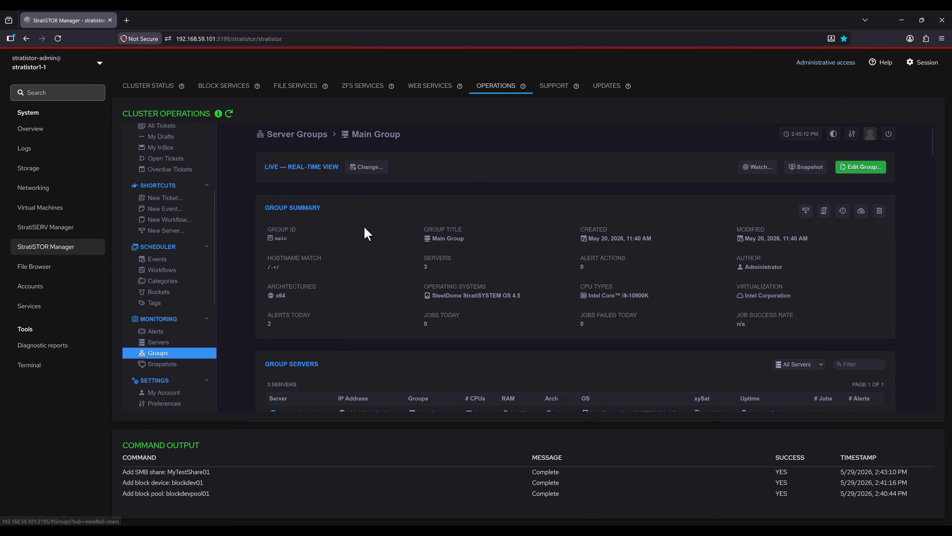
scroll(559, 219, down, 4)
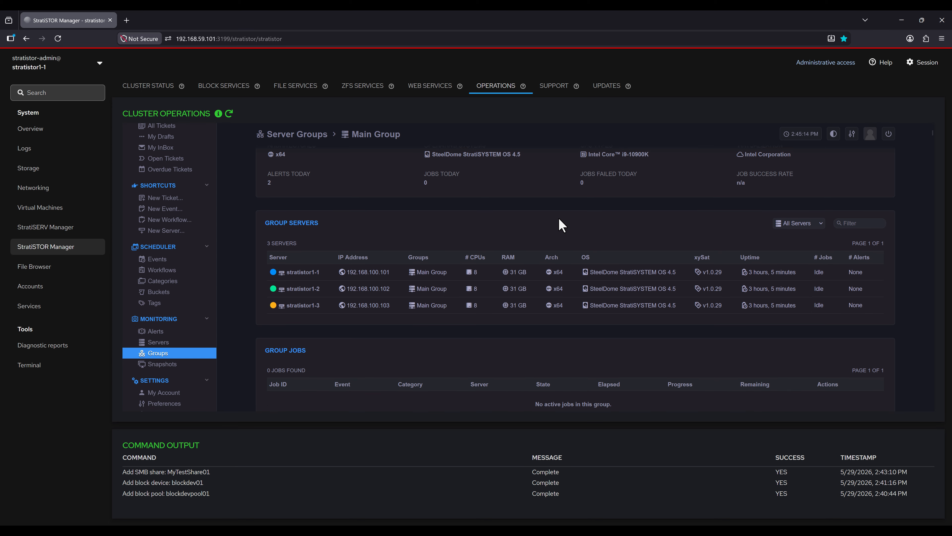
scroll(561, 221, down, 2)
scroll(545, 253, down, 4)
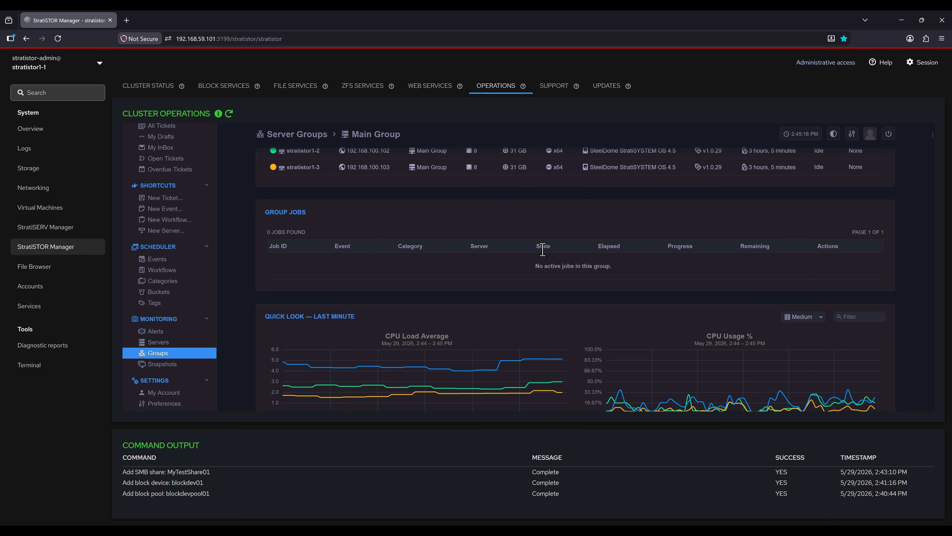
scroll(576, 249, down, 2)
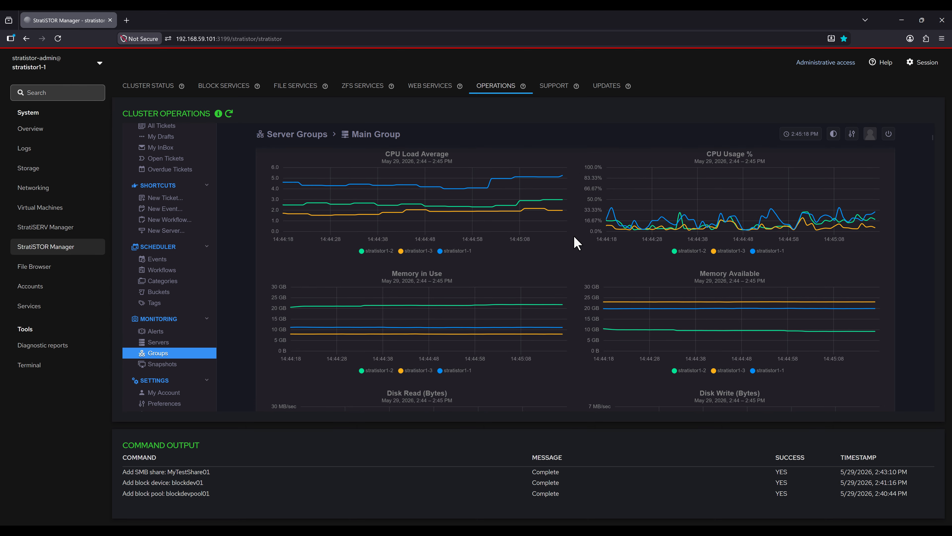
scroll(576, 243, down, 2)
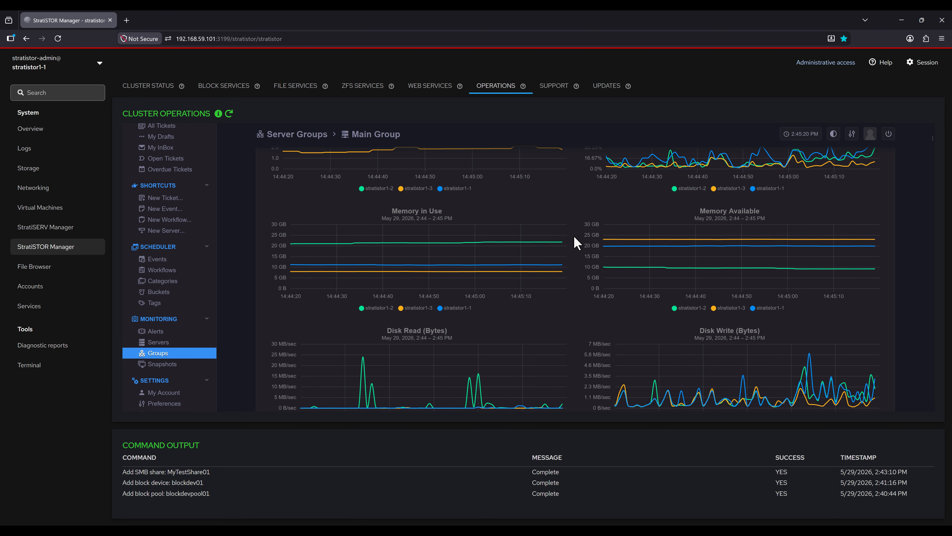
scroll(576, 243, down, 2)
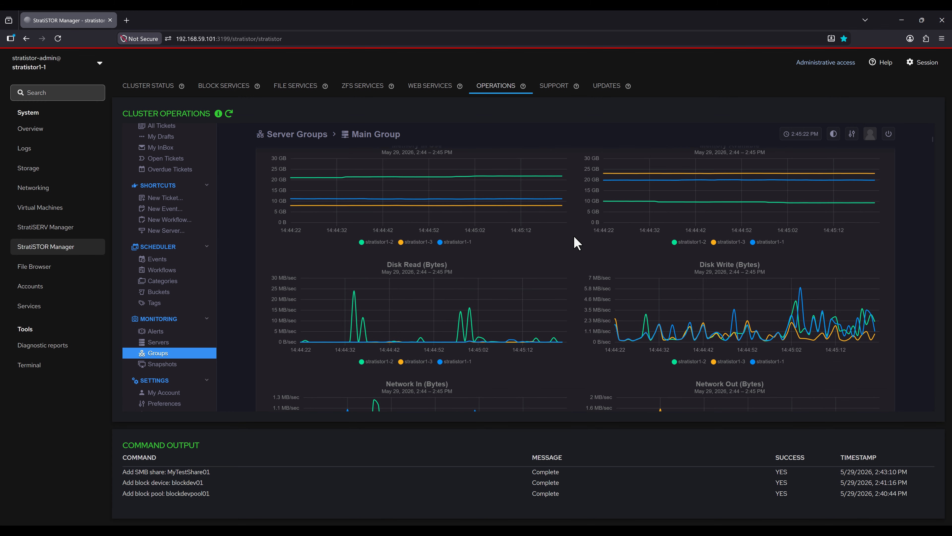
scroll(577, 243, down, 2)
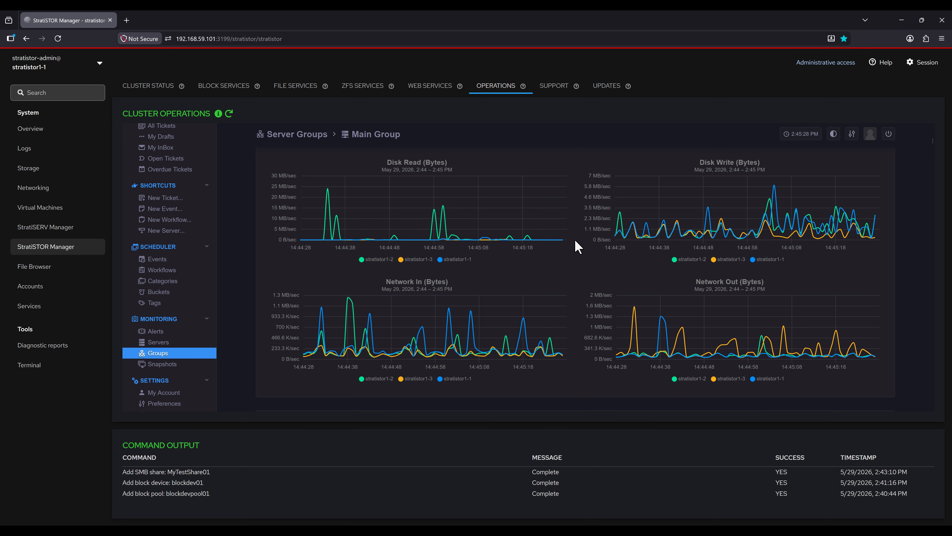
Step: Review the remote support configuration and close it unchanged
click(557, 95)
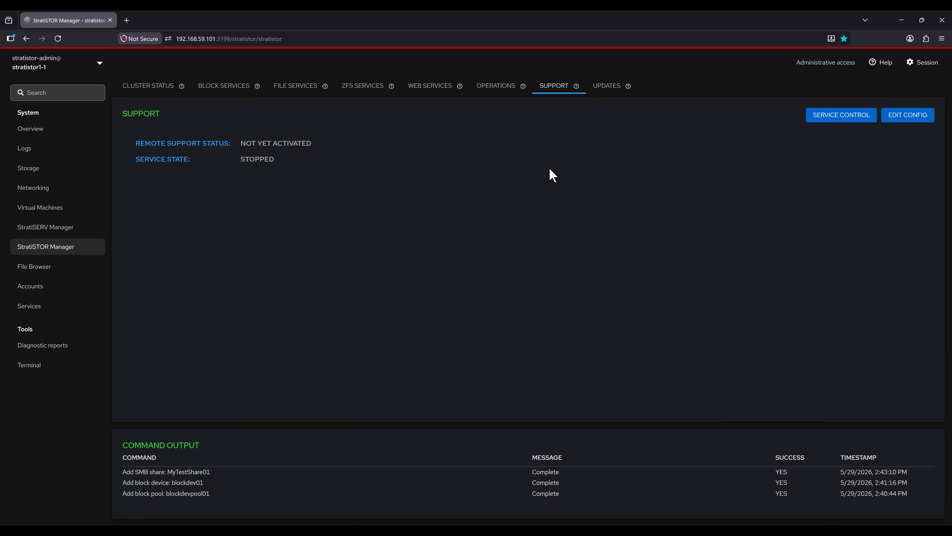
click(908, 120)
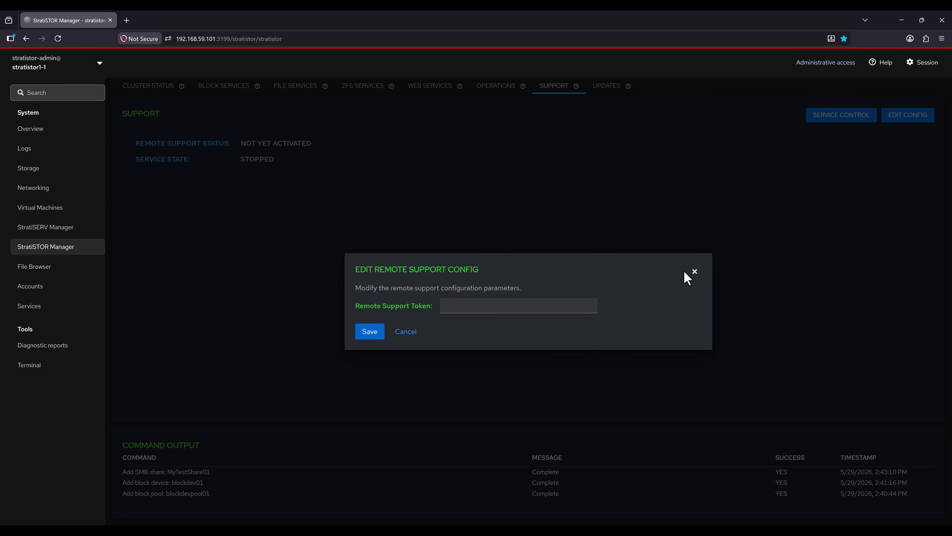
click(695, 271)
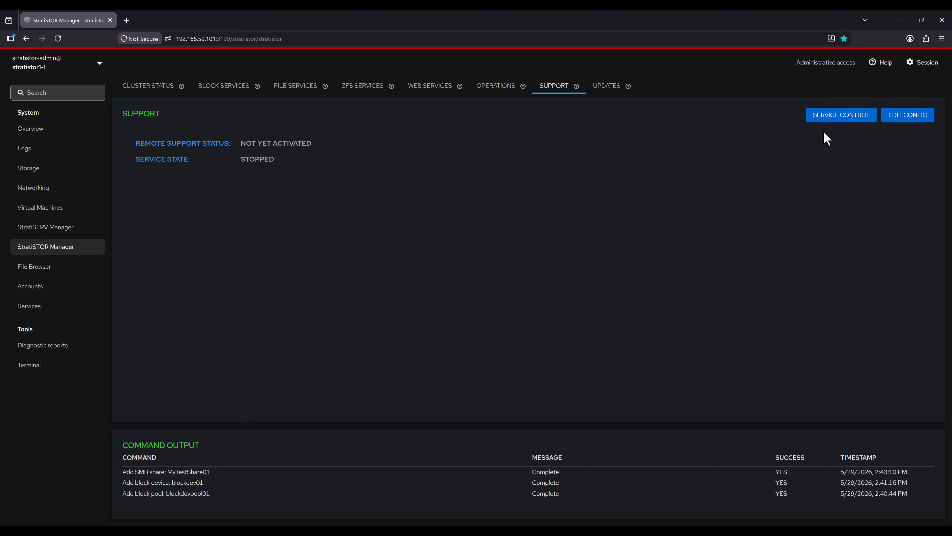
Step: Check remote support service commands without applying any, then request Apply Updates for all hosts
click(841, 120)
click(567, 318)
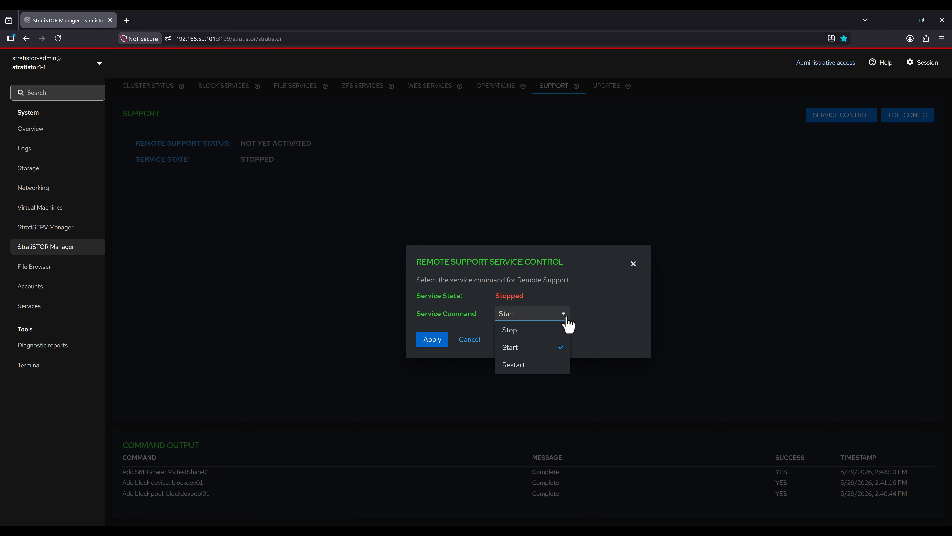
click(567, 318)
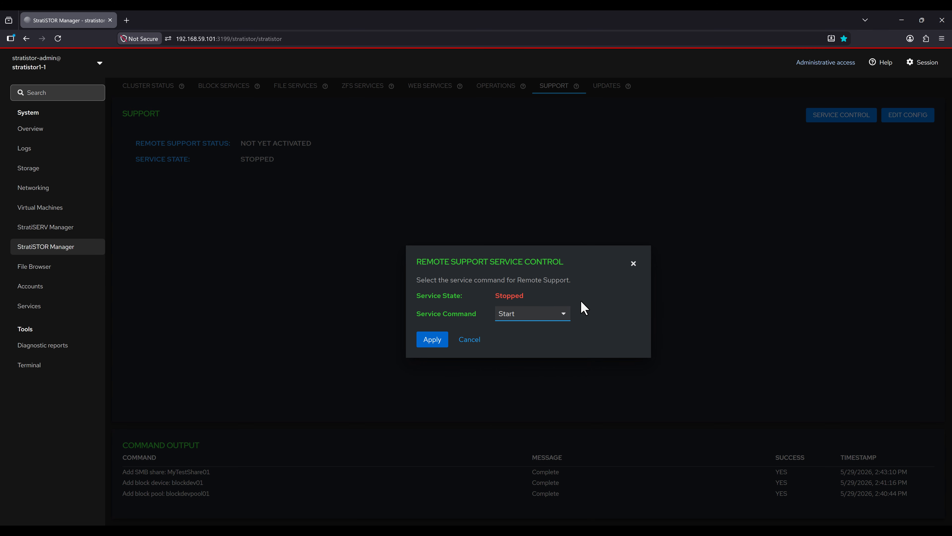
click(634, 265)
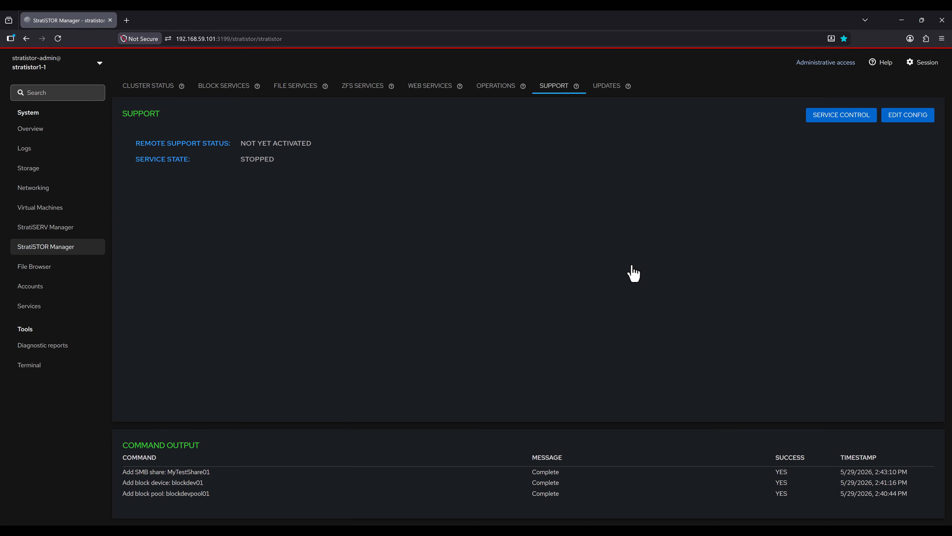
click(607, 87)
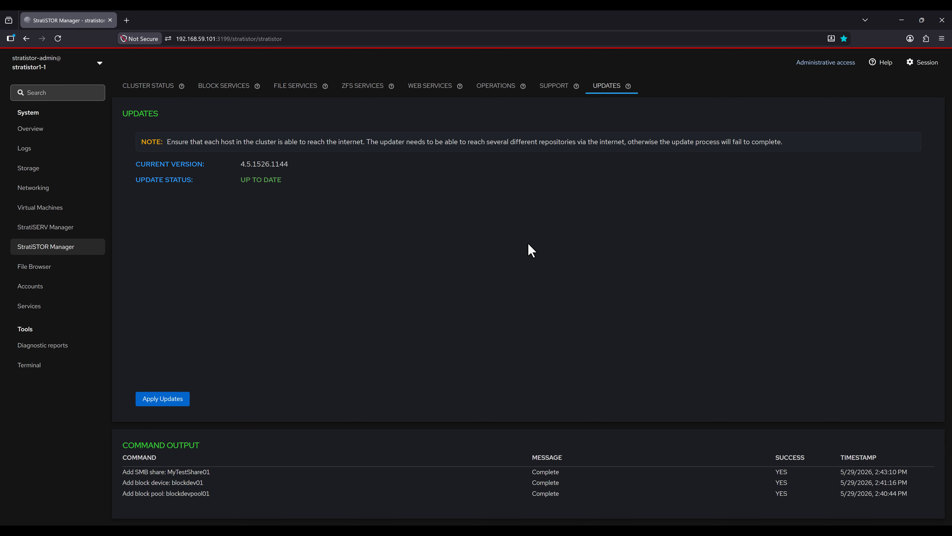
click(178, 401)
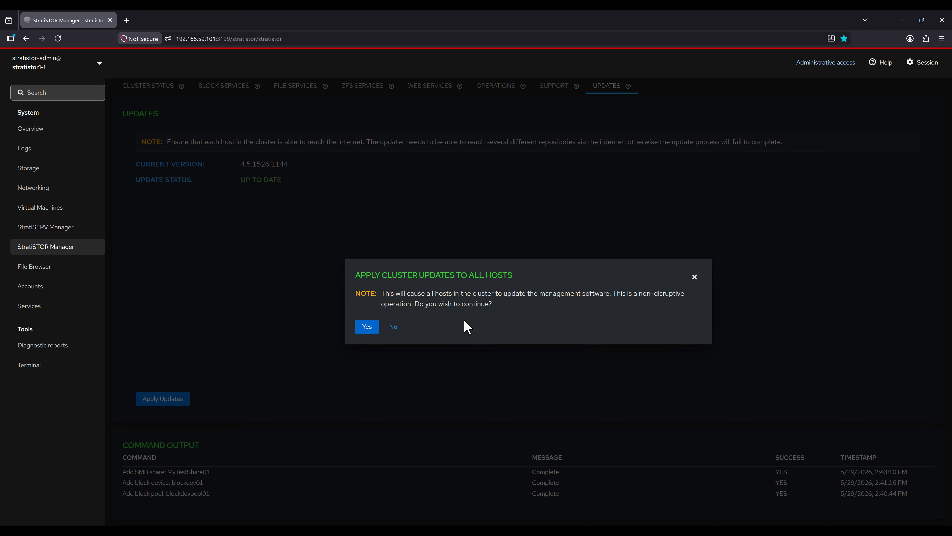